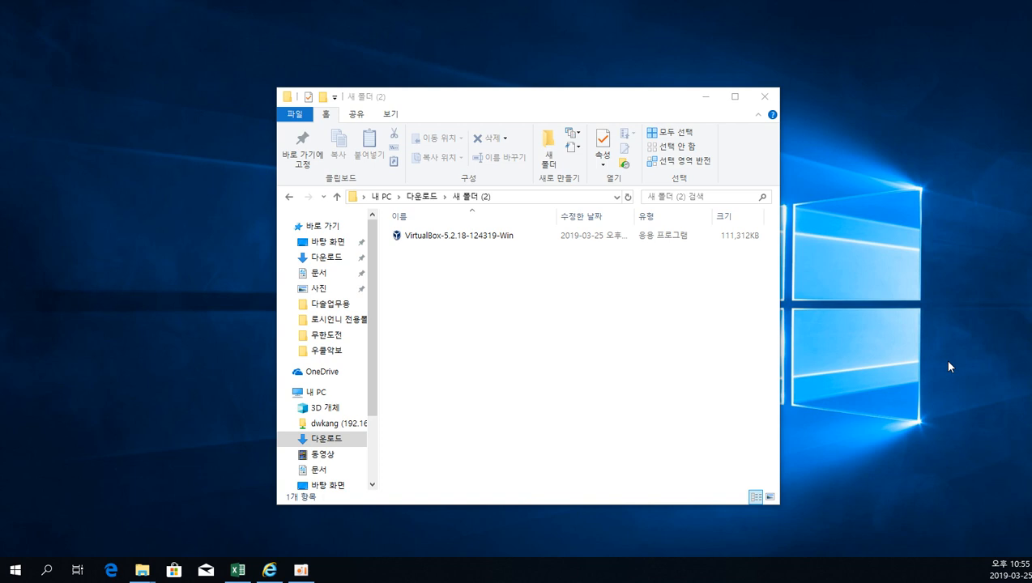
{"action": "left_click", "coordinate": [585, 350]}
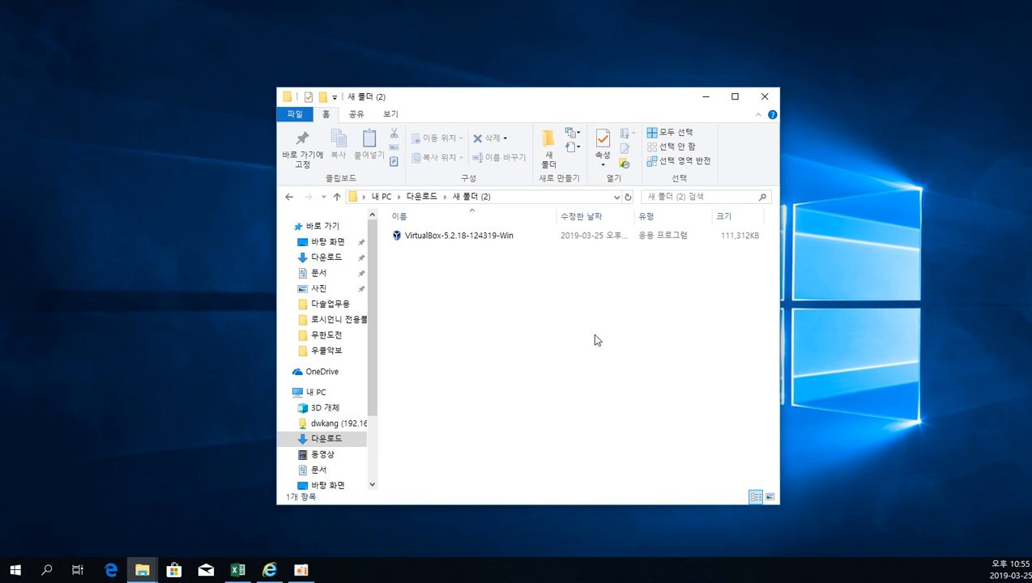
{"action": "left_click_drag", "start_coordinate": [963, 4], "coordinate": [1005, 26]}
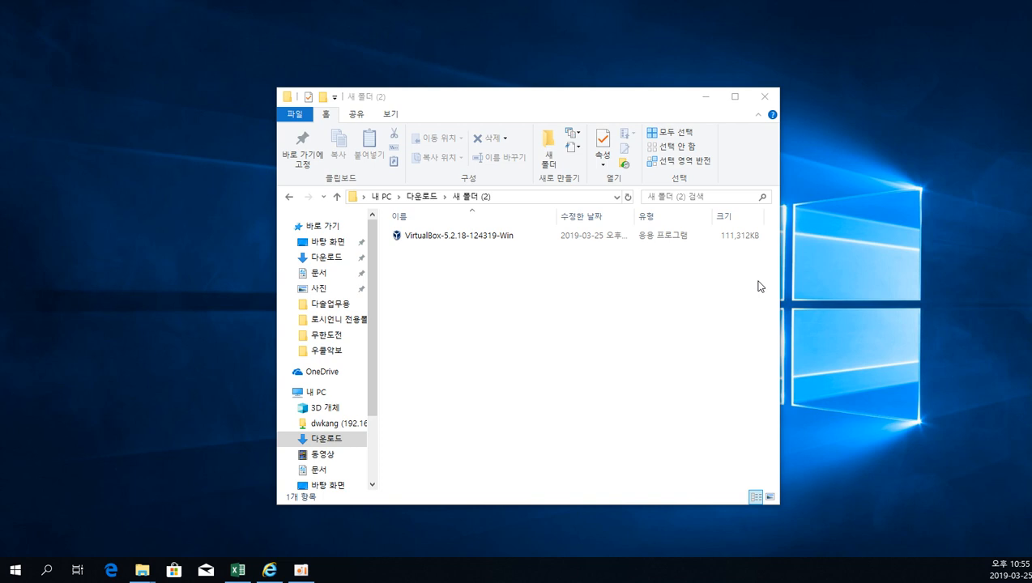
{"action": "left_click_drag", "start_coordinate": [1000, 6], "coordinate": [26, 559]}
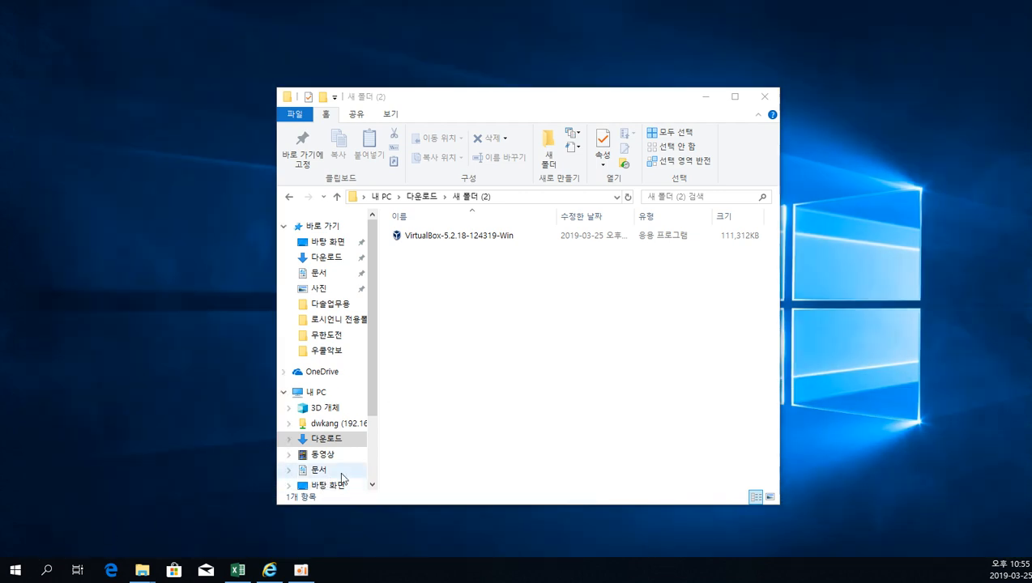
{"action": "left_click", "coordinate": [572, 357]}
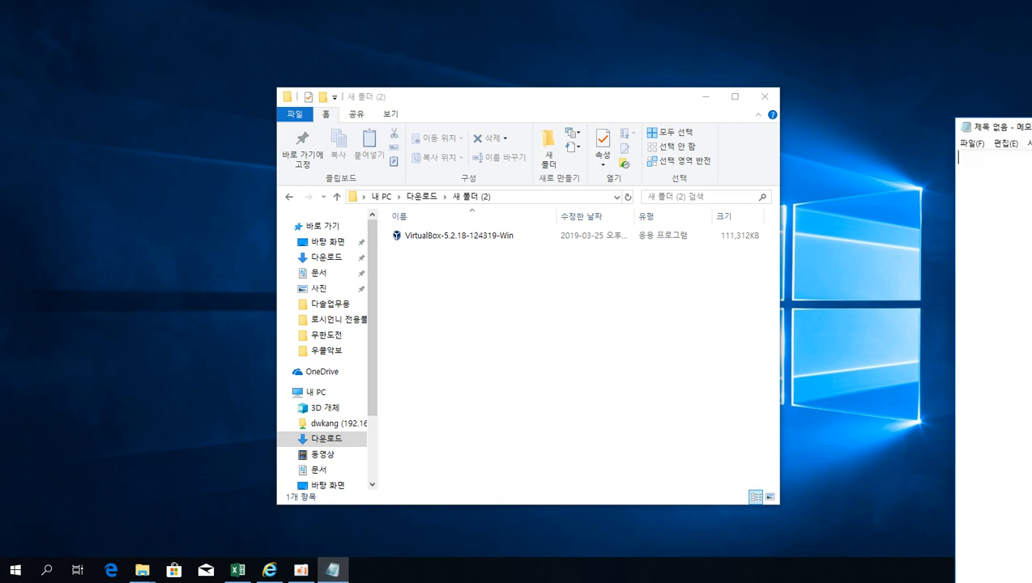
Switch to the blank Notepad document, bring its window fully on screen, and write "버츄얼박스" on the first line.
{"action": "left_click_drag", "start_coordinate": [1031, 130], "coordinate": [453, 70]}
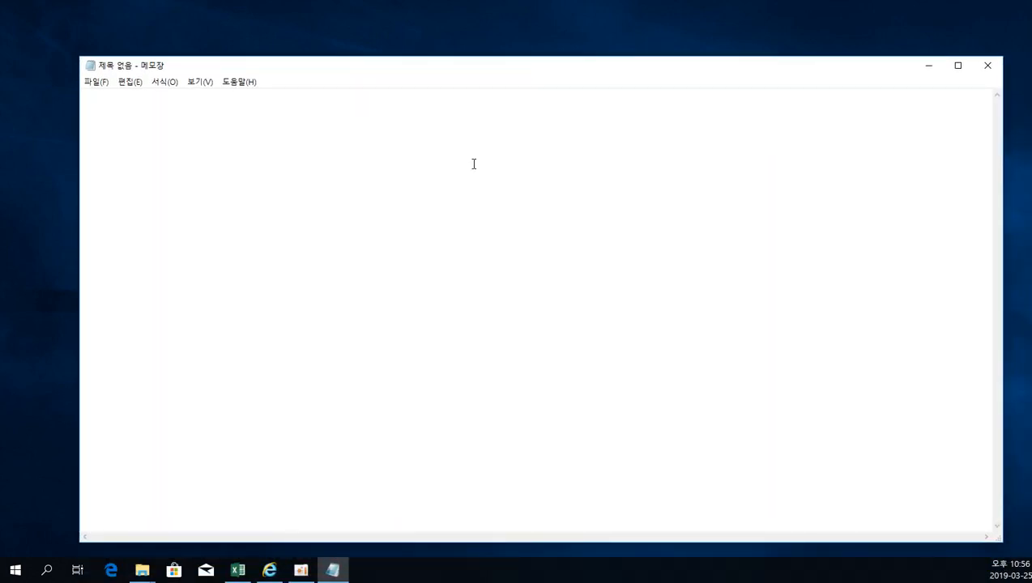
{"action": "type", "text": "qjcbdjf"}
{"action": "key", "text": "BackSpace"}
{"action": "key", "text": "BackSpace"}
{"action": "key", "text": "BackSpace"}
{"action": "key", "text": "BackSpace"}
{"action": "key", "text": "BackSpace"}
{"action": "key", "text": "BackSpace"}
{"action": "key", "text": "BackSpace"}
{"action": "key", "text": "Hangul"}
{"action": "type", "text": "버충얼박스"}
{"action": "key", "text": "Return"}
Add the line "브이엠 웨어 워크스테이션 (유료), 무료버전이 있는데 기능이 좋지 않음..." below the first entry.
{"action": "type", "text": "브이엠 웨어 "}
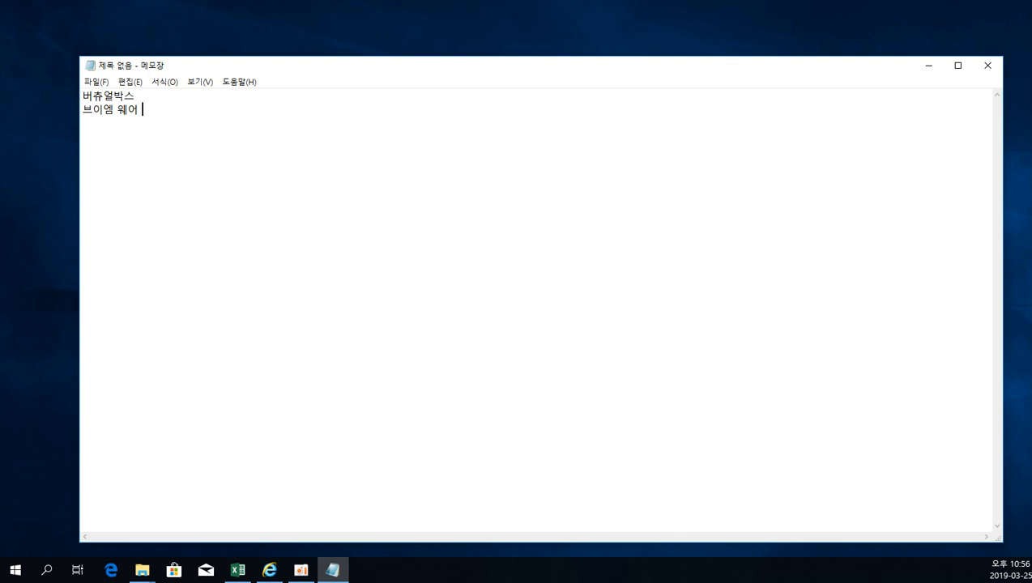
{"action": "type", "text": "워크스테이션 (유료), 무료"}
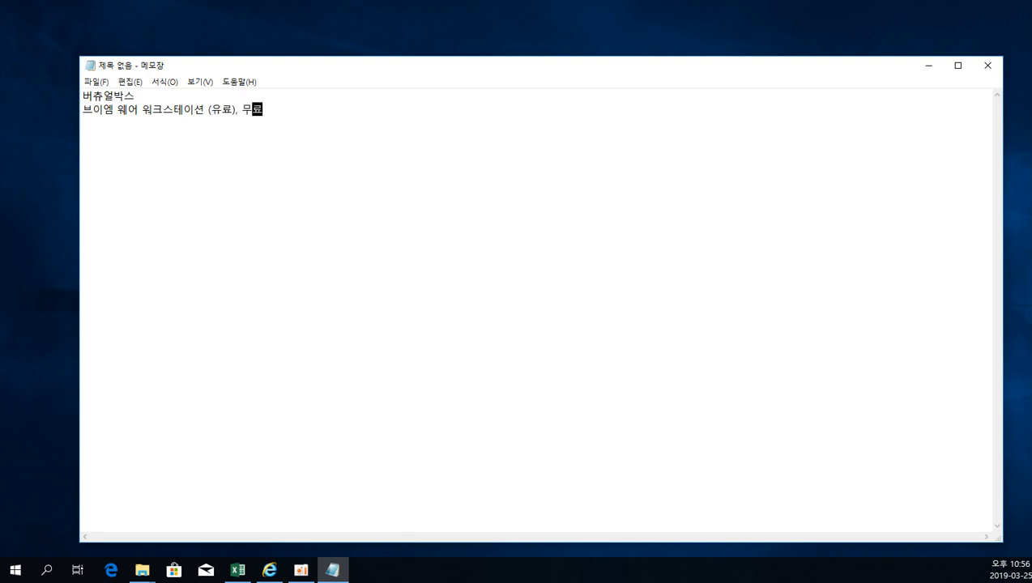
{"action": "type", "text": "벗전이 있는데,"}
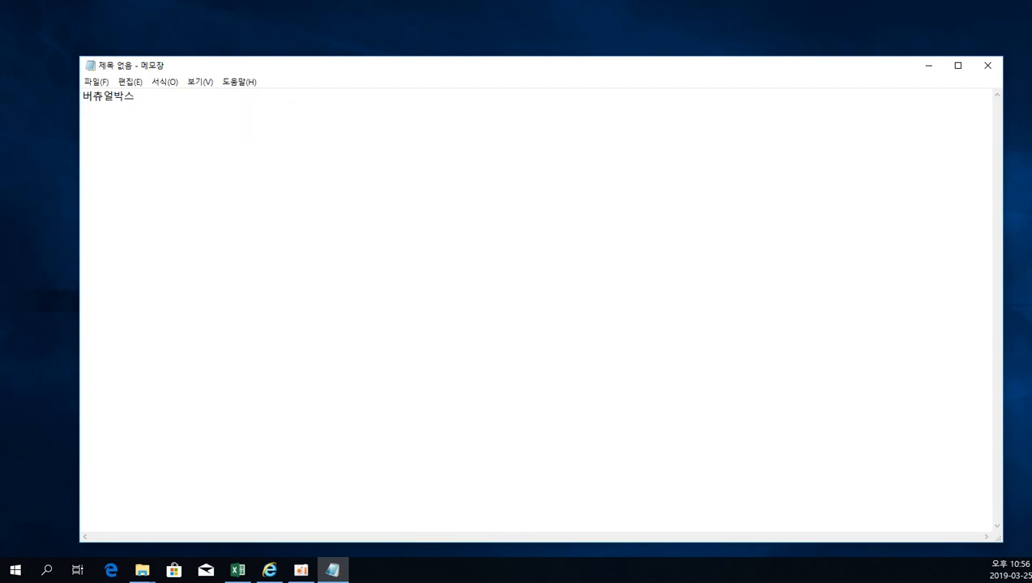
{"action": "key", "text": "BackSpace"}
{"action": "key", "text": "BackSpace"}
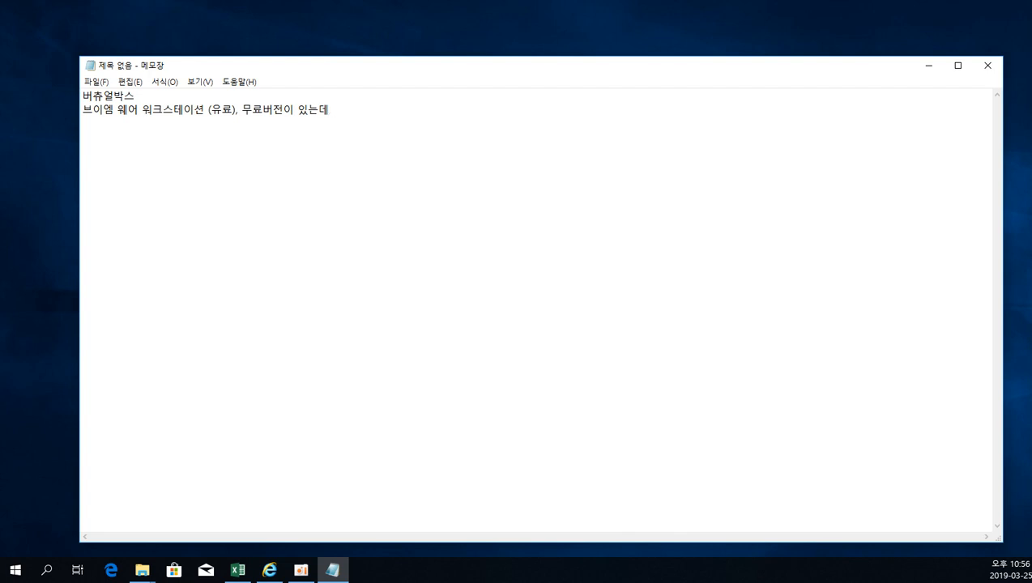
{"action": "type", "text": "기능이 좋지 않음..."}
{"action": "key", "text": "Return"}
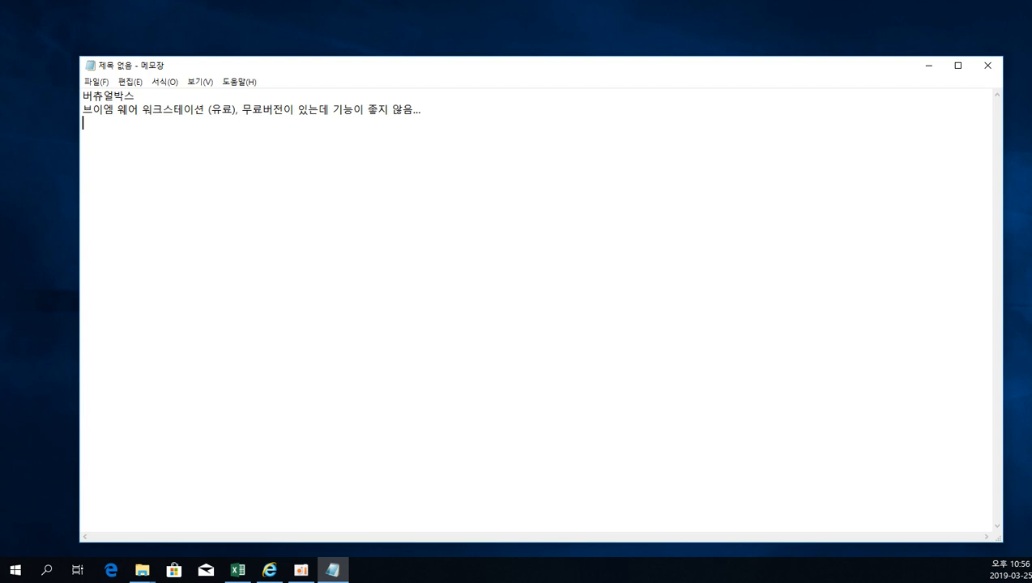
Add the line "도커 (다른 가상 머신과는 좀 다른 개념)" as the third entry.
{"action": "type", "text": "도커"}
{"action": "type", "text": " ("}
{"action": "type", "text": "다른 가상"}
{"action": "type", "text": " 머신관"}
{"action": "type", "text": "는 좀 다른 개념"}
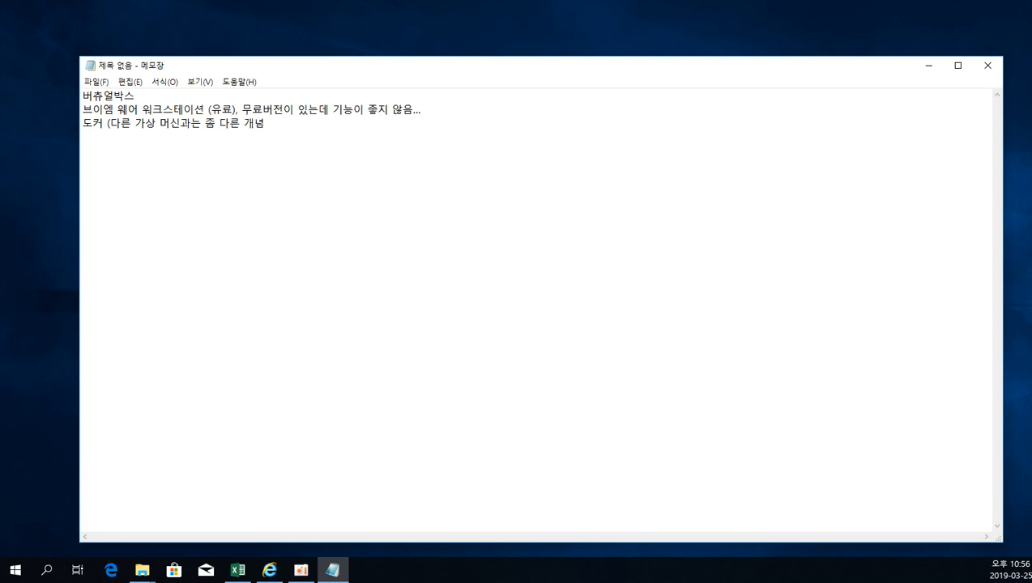
{"action": "type", "text": ")"}
{"action": "key", "text": "Return"}
Add the fourth line "하이퍼V - MS에서 지원해주는 프로그램으로 윈 10에서도 사용이 가능해요".
{"action": "type", "text": "하이퍼V"}
{"action": "key", "text": "Return"}
{"action": "key", "text": "BackSpace"}
{"action": "type", "text": "- MS"}
{"action": "key", "text": "BackSpace"}
{"action": "type", "text": "에서 "}
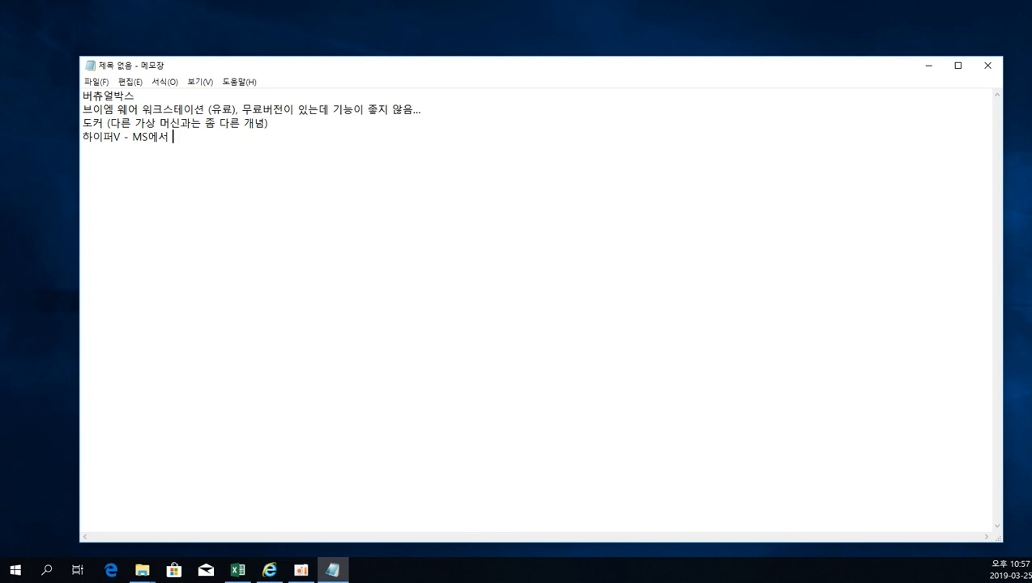
{"action": "type", "text": "지원해주는"}
{"action": "type", "text": " OS"}
{"action": "key", "text": "BackSpace"}
{"action": "key", "text": "BackSpace"}
{"action": "key", "text": "BackSpace"}
{"action": "type", "text": "ㅅ"}
{"action": "key", "text": "BackSpace"}
{"action": "type", "text": "프로그램으로 우"}
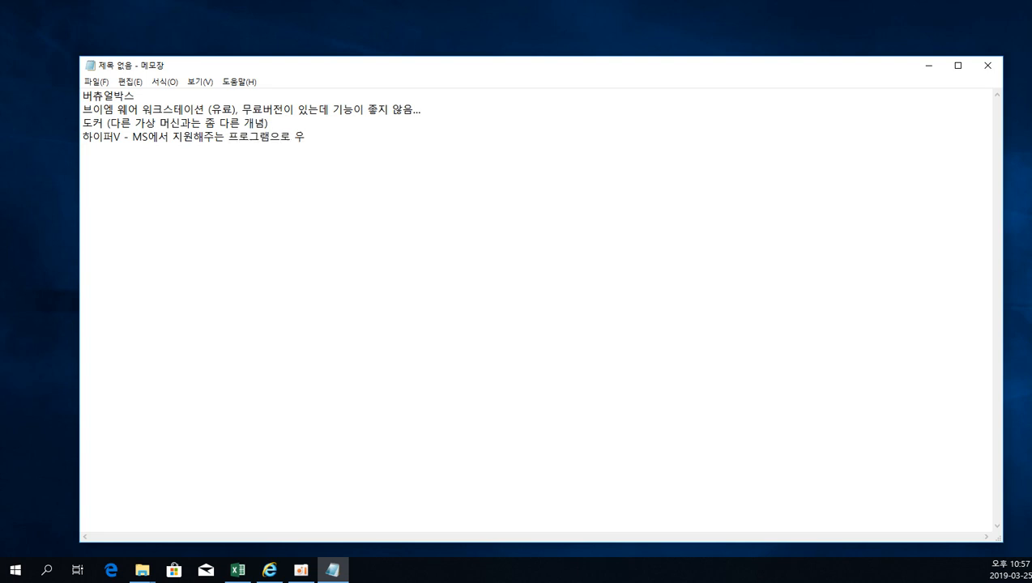
{"action": "key", "text": "BackSpace"}
{"action": "type", "text": "윈 10에서도 사용이 가능해요."}
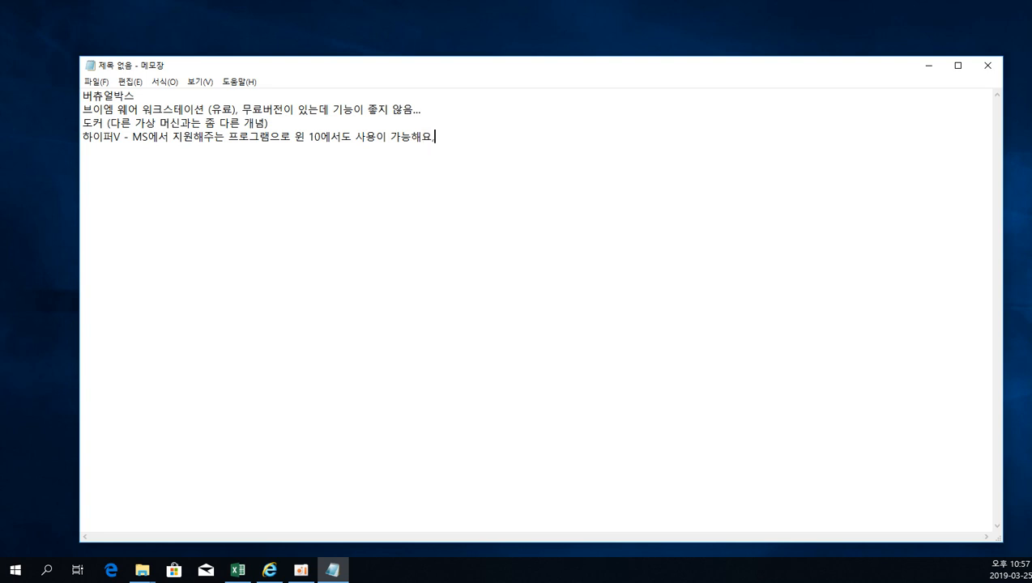
Append the remark "(상업적으로 사용할 경우 돈이 듦)" to the 하이퍼V line.
{"action": "key", "text": "BackSpace"}
{"action": "type", "text": "(상업적으로 ㅅ"}
{"action": "type", "text": "용할 경우"}
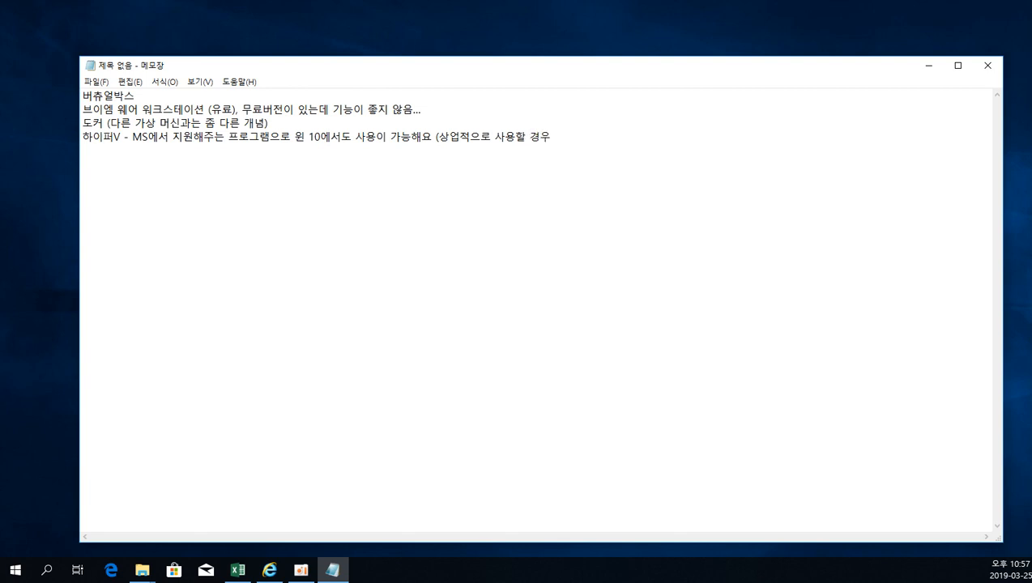
{"action": "type", "text": " 돈이 "}
{"action": "type", "text": "들"}
{"action": "type", "text": ")"}
Below a gap, add "- 버츄얼박스. 간단하게 네이버에서 검색해도 찾을수잇고, 일단 무료 (기능도 무료치고는 생각보다 좋아요)".
{"action": "key", "text": "Return"}
{"action": "key", "text": "Return"}
{"action": "type", "text": "- 버츄얼박스"}
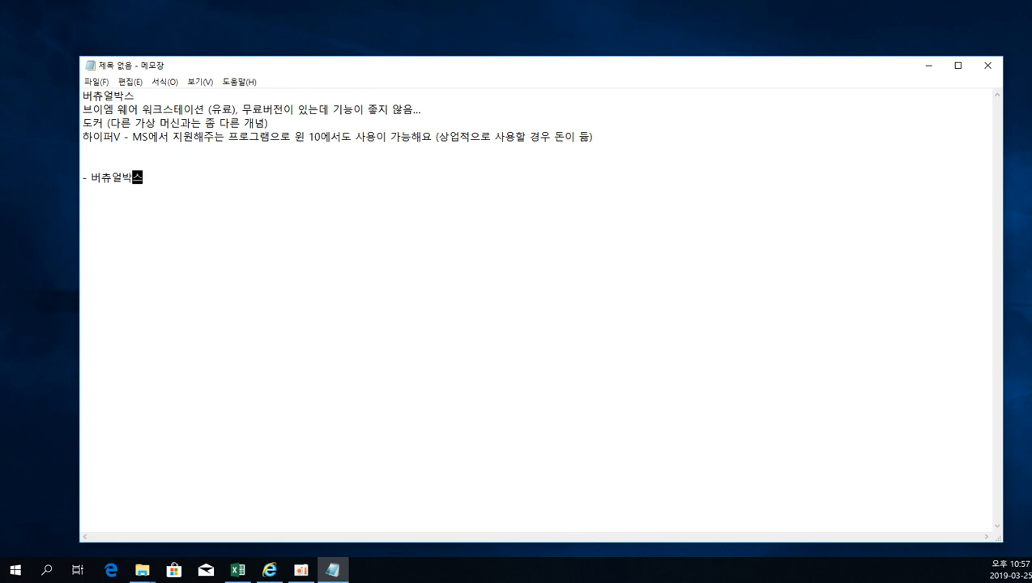
{"action": "type", "text": ". 간단하게 네이버"}
{"action": "type", "text": "에서 검색해도 찾"}
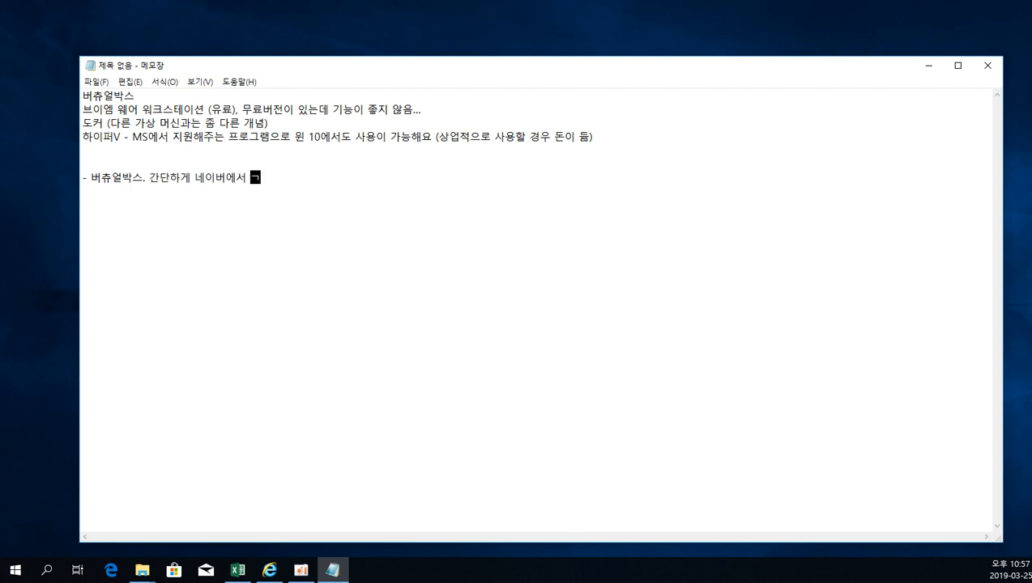
{"action": "type", "text": "을수있고,"}
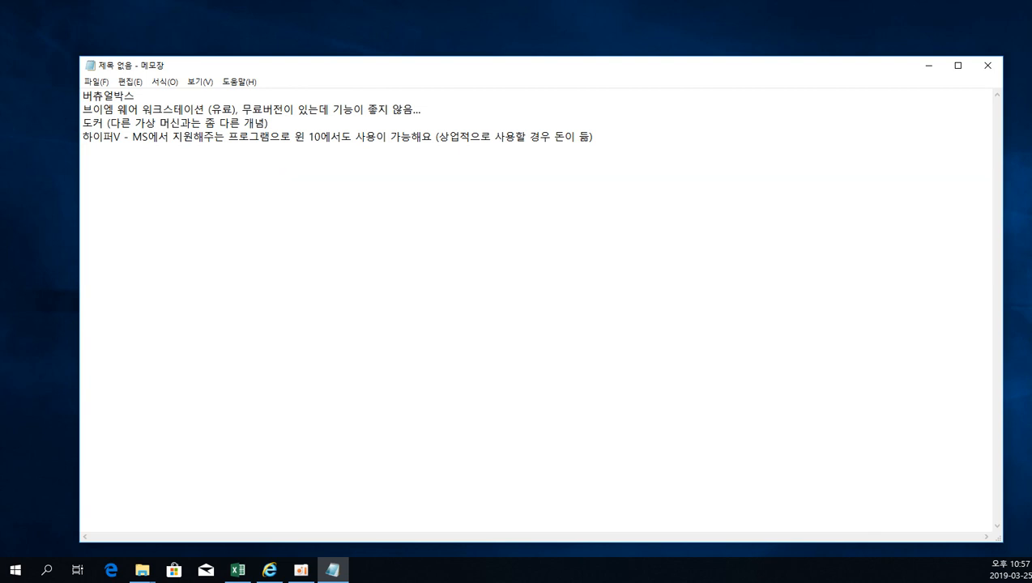
{"action": "type", "text": " 일단 무료"}
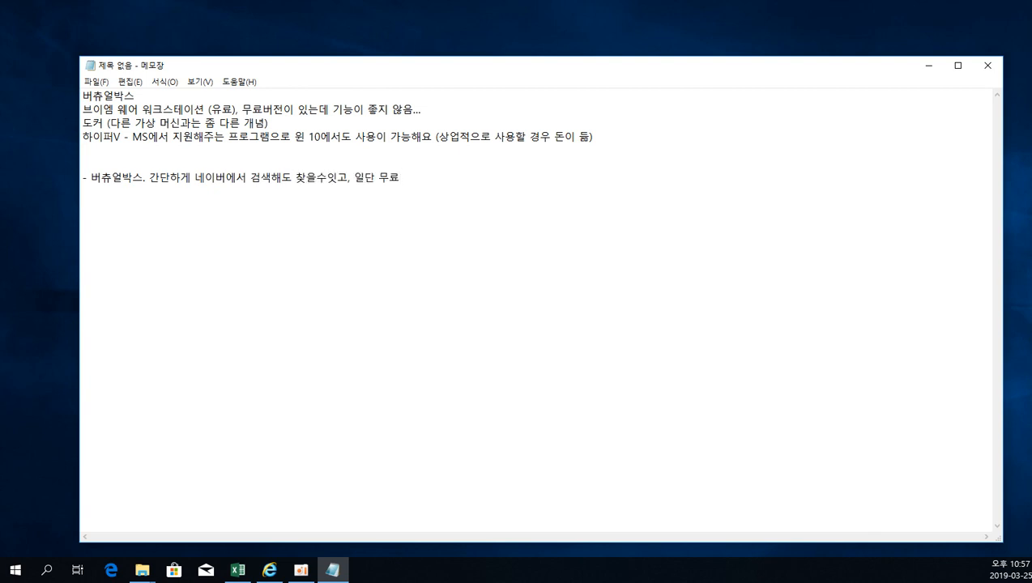
{"action": "type", "text": " (기능ㄷ"}
{"action": "type", "text": " 무료치고는 생"}
{"action": "type", "text": "각보다 좋아요)"}
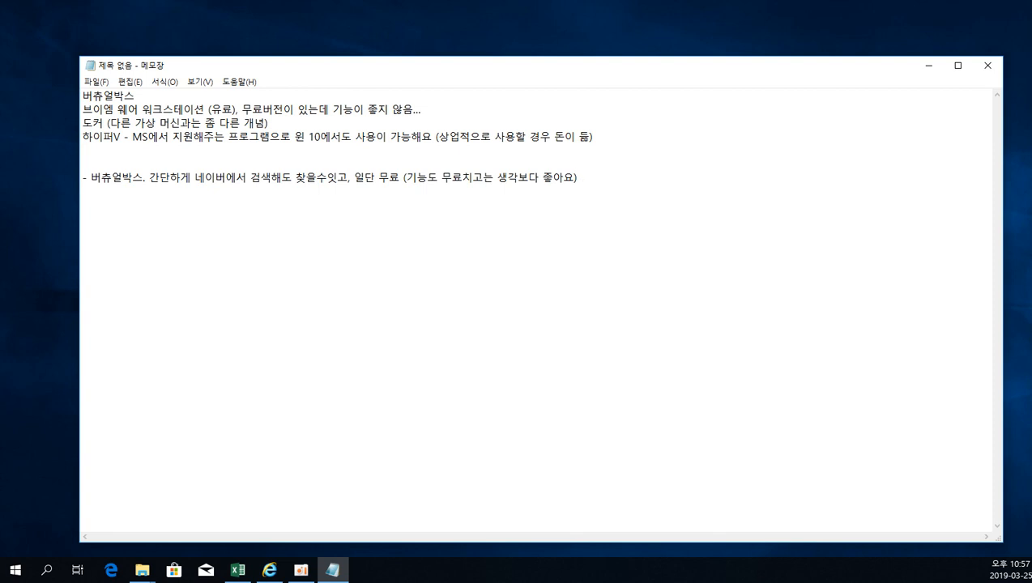
Add the closing line "버츄얼박스를 설치해보겟습니다." after a blank line and minimize Notepad.
{"action": "key", "text": "Return"}
{"action": "key", "text": "Return"}
{"action": "type", "text": "볒츄얼박스를 설치해복"}
{"action": "type", "text": "겠습니다."}
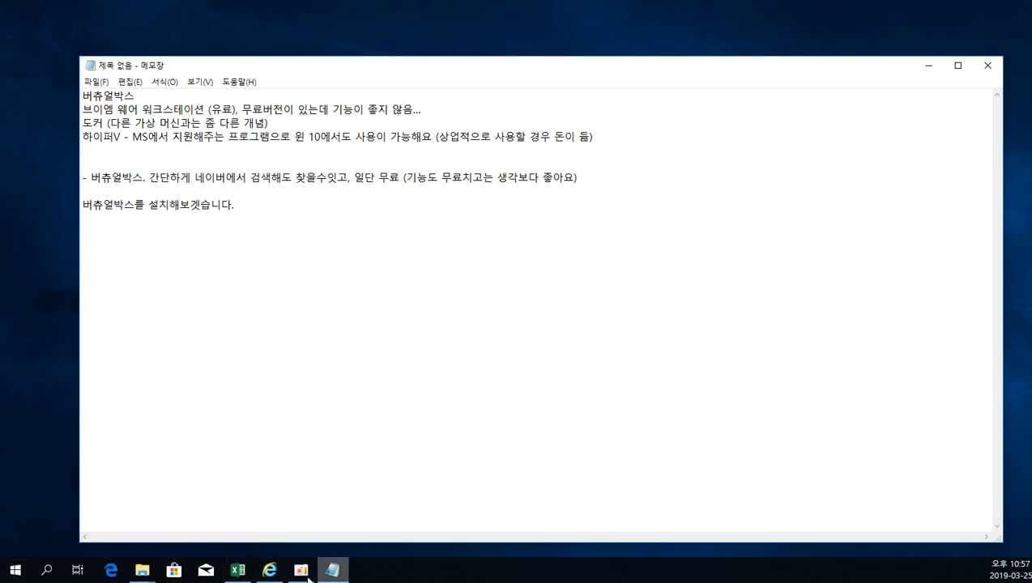
{"action": "left_click", "coordinate": [936, 71]}
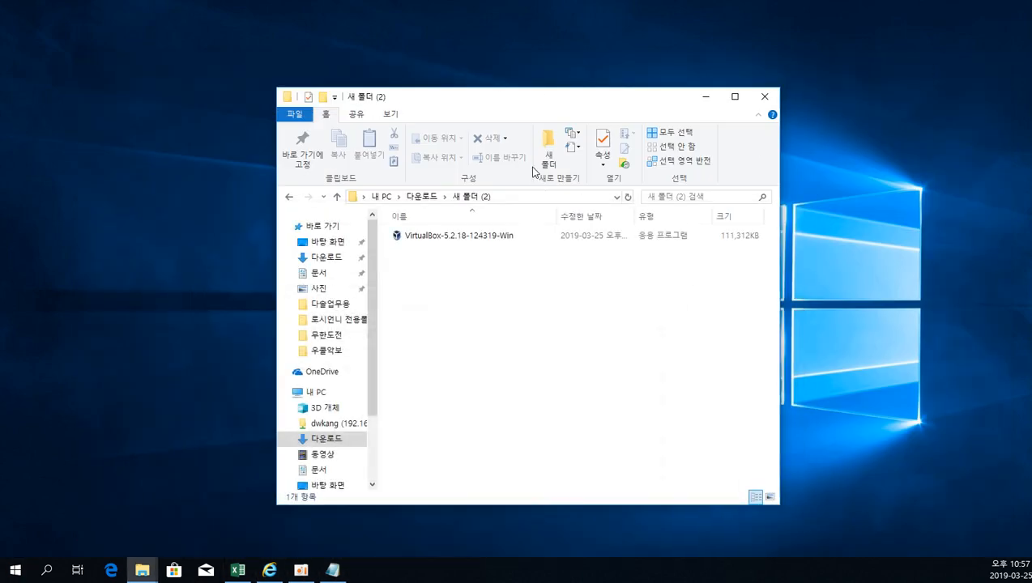
Switch to Internet Explorer and search Naver for "버츄얼박스".
{"action": "left_click", "coordinate": [269, 571]}
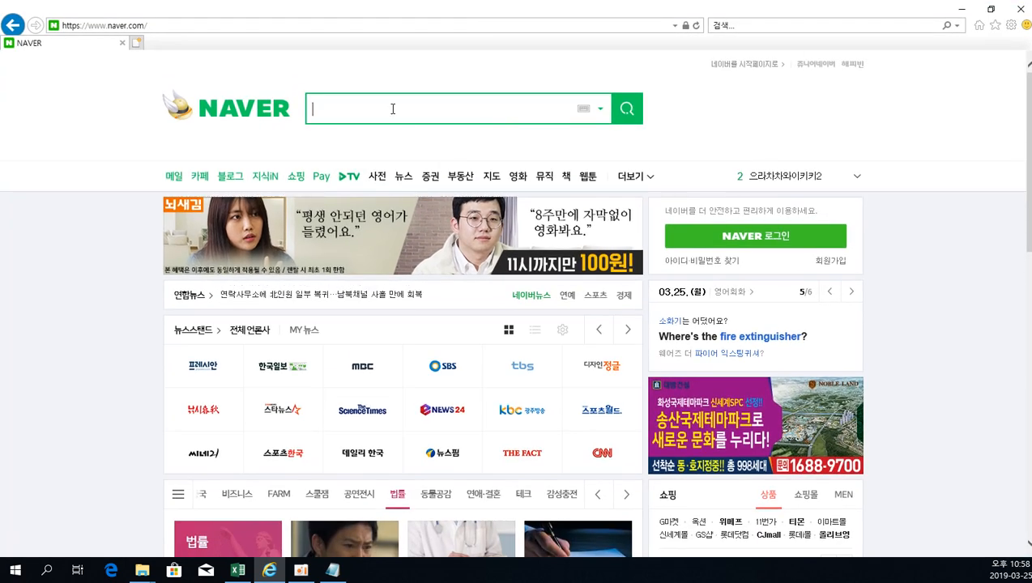
{"action": "type", "text": "버츄얼박스"}
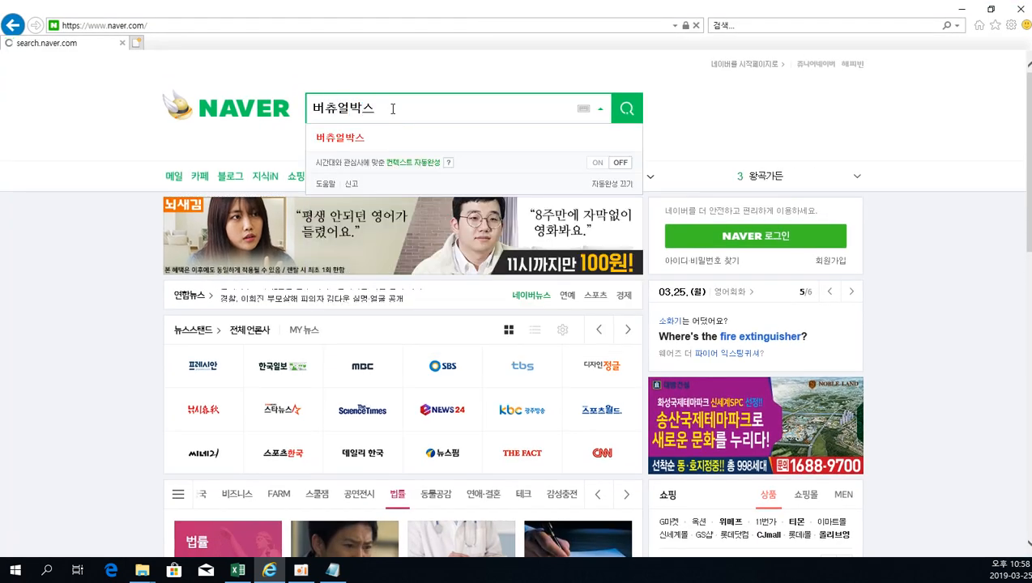
{"action": "key", "text": "Return"}
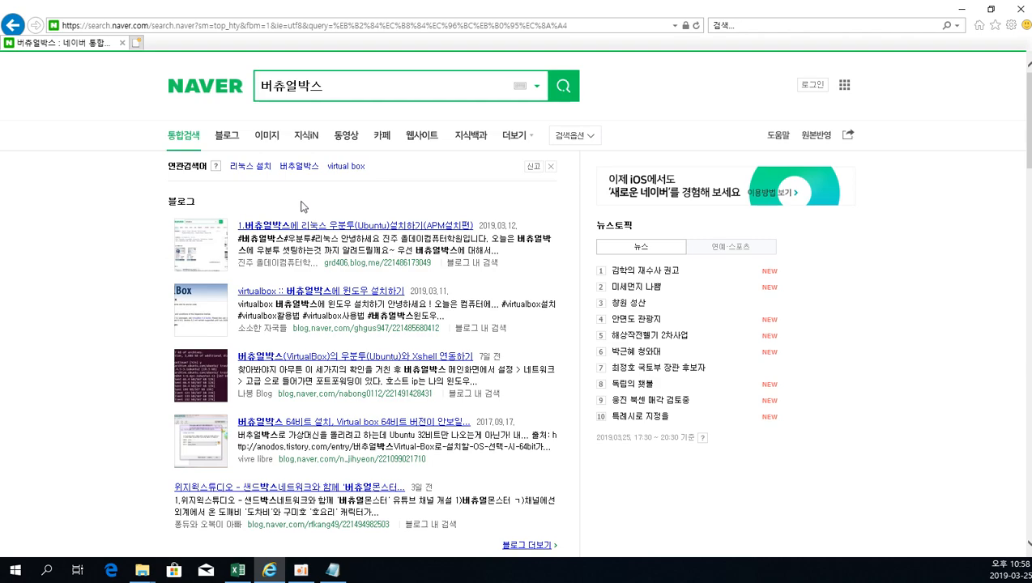
Look over the search results and open the related search "virtual box".
{"action": "scroll", "coordinate": [300, 207], "scroll_direction": "down", "scroll_amount": 15}
{"action": "scroll", "coordinate": [399, 341], "scroll_direction": "up", "scroll_amount": 15}
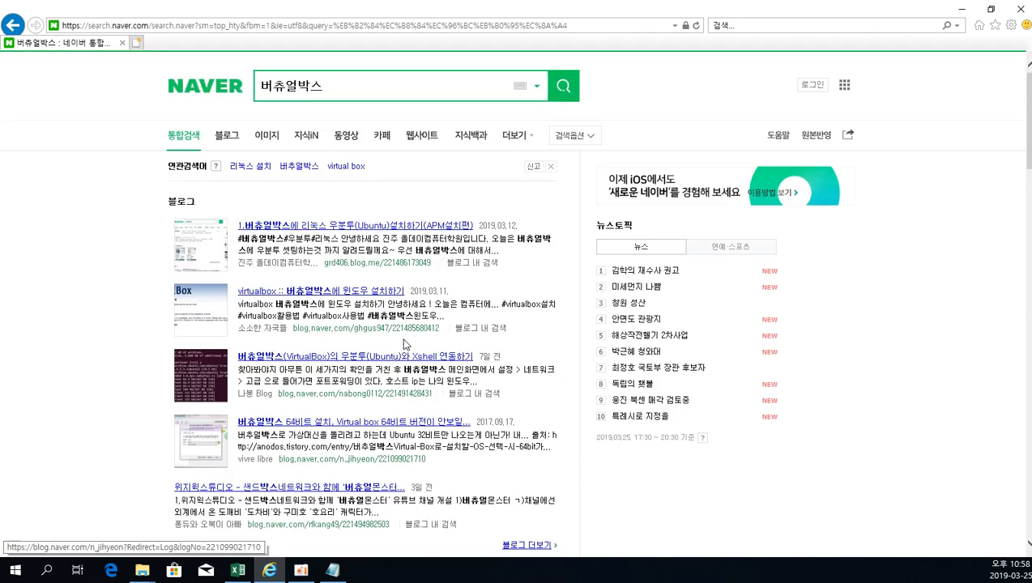
{"action": "left_click", "coordinate": [346, 170]}
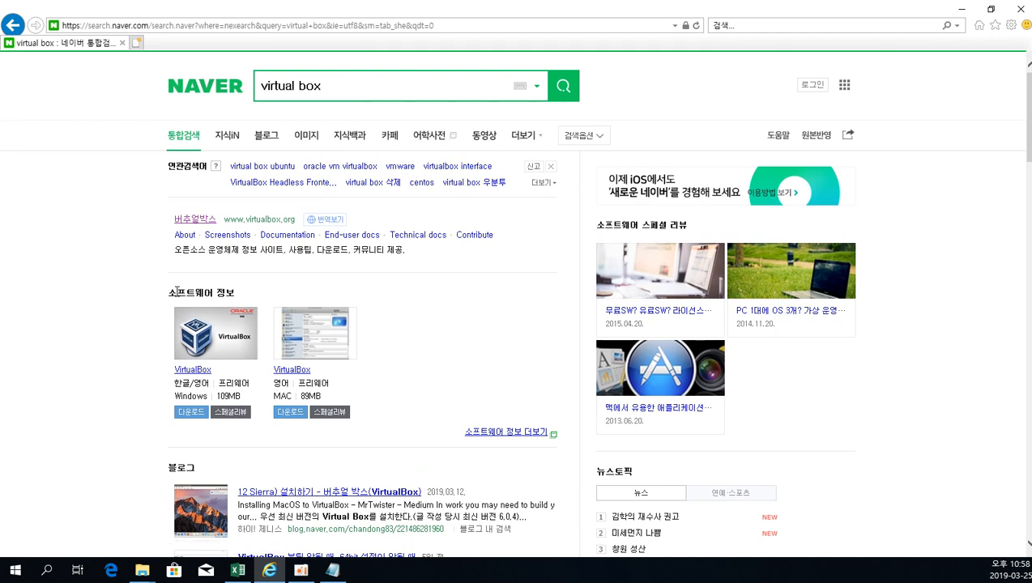
Examine the software information section for the Windows version of VirtualBox and its license type, then minimize the browser.
{"action": "left_click_drag", "start_coordinate": [170, 291], "coordinate": [276, 289]}
{"action": "left_click", "coordinate": [276, 289]}
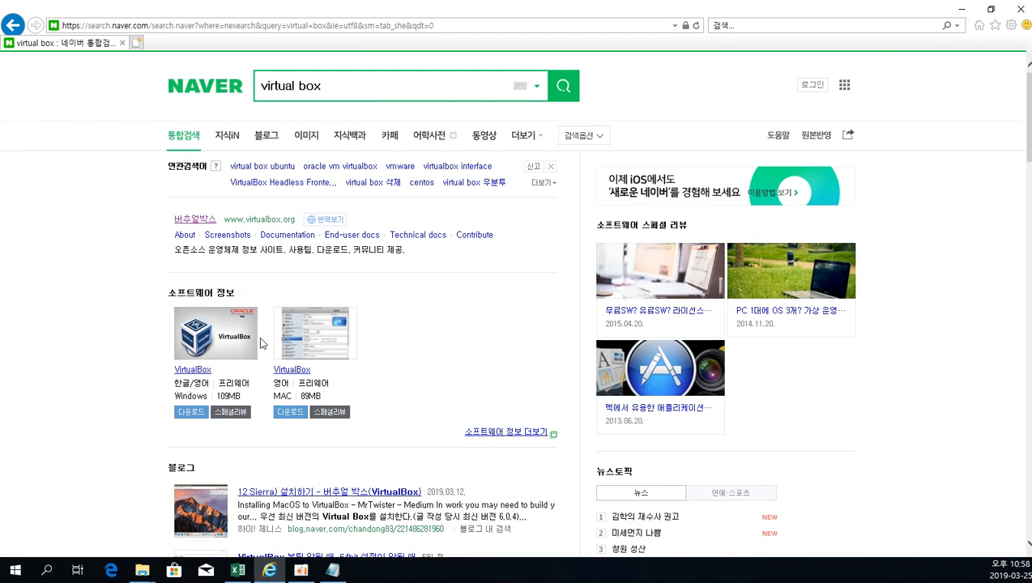
{"action": "left_click_drag", "start_coordinate": [220, 385], "coordinate": [259, 384]}
{"action": "left_click", "coordinate": [259, 385]}
{"action": "left_click", "coordinate": [961, 9]}
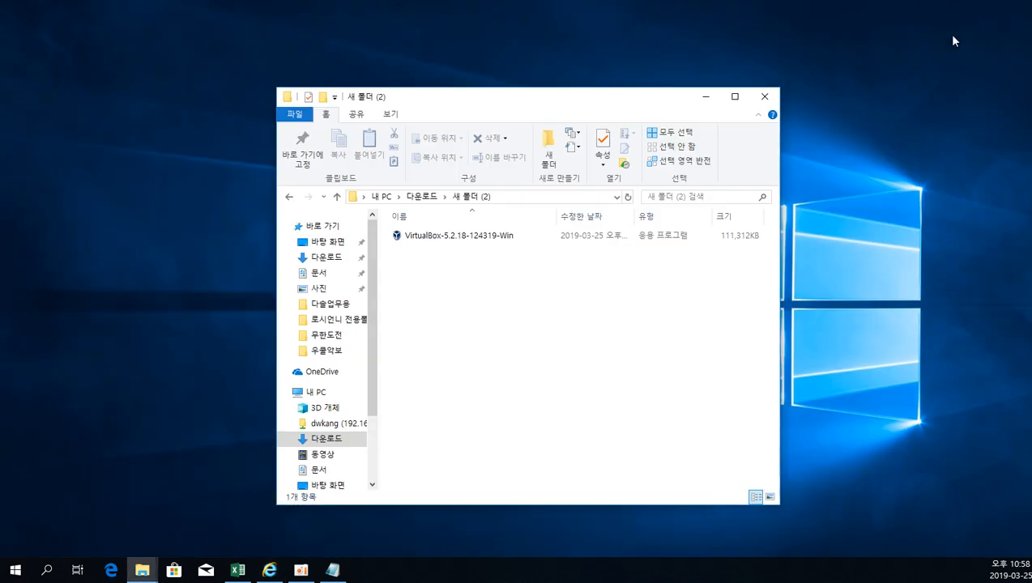
Run the VirtualBox-5.2.18-124319-Win installer and move its setup wizard over the folder window.
{"action": "left_click", "coordinate": [507, 235]}
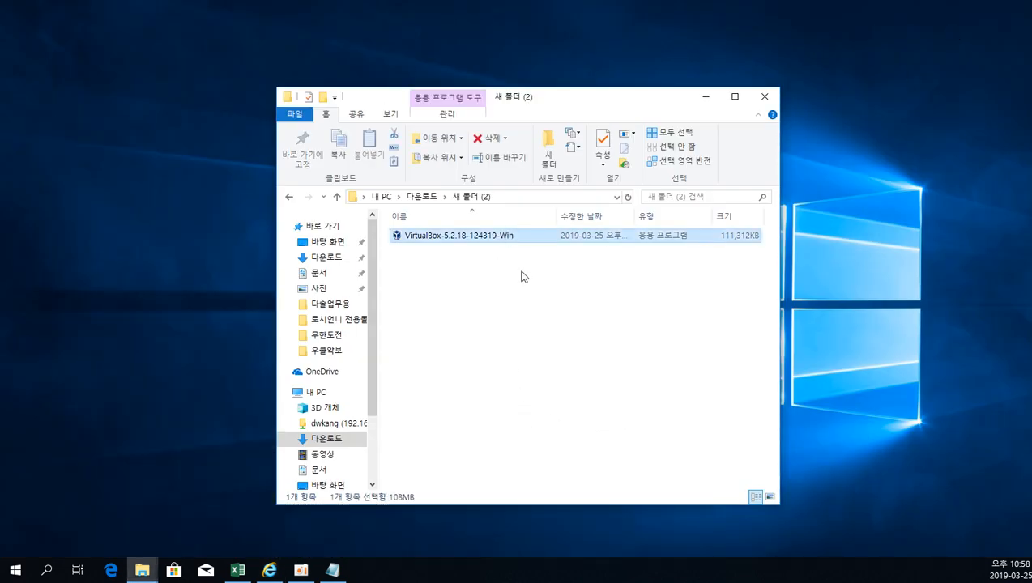
{"action": "left_click", "coordinate": [519, 271]}
{"action": "double_click", "coordinate": [509, 239]}
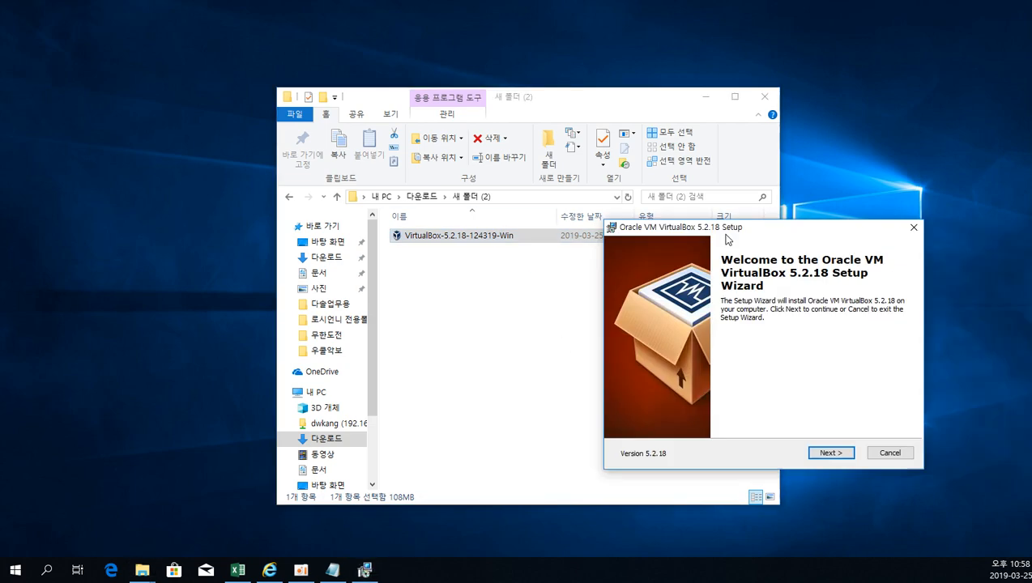
{"action": "left_click_drag", "start_coordinate": [739, 232], "coordinate": [460, 143]}
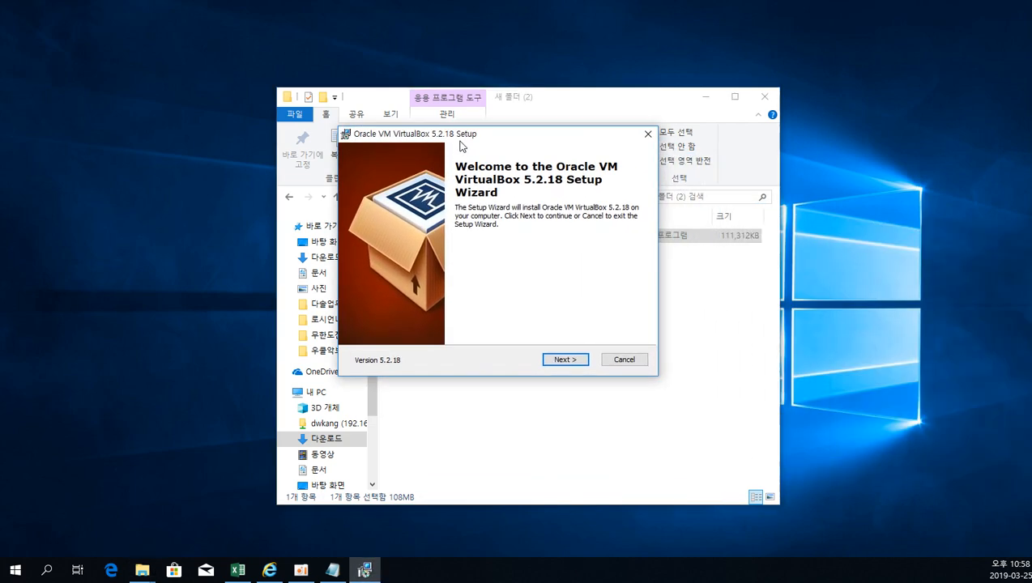
Proceed through the setup wizard with the default features and all four shortcut and association options enabled, and start the installation.
{"action": "left_click", "coordinate": [565, 360]}
{"action": "left_click", "coordinate": [566, 359]}
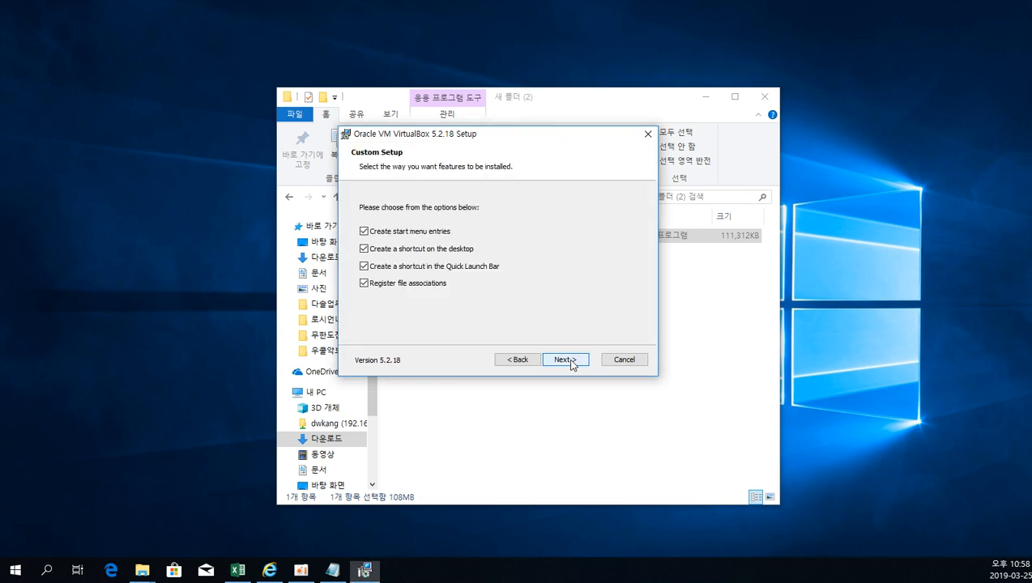
{"action": "left_click", "coordinate": [566, 359]}
{"action": "left_click", "coordinate": [567, 359]}
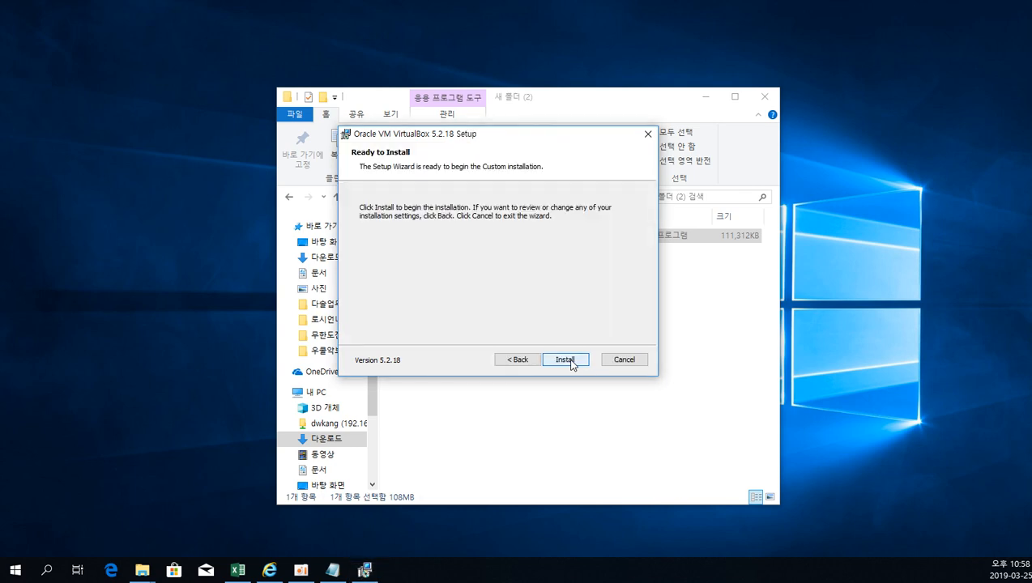
{"action": "left_click", "coordinate": [567, 361]}
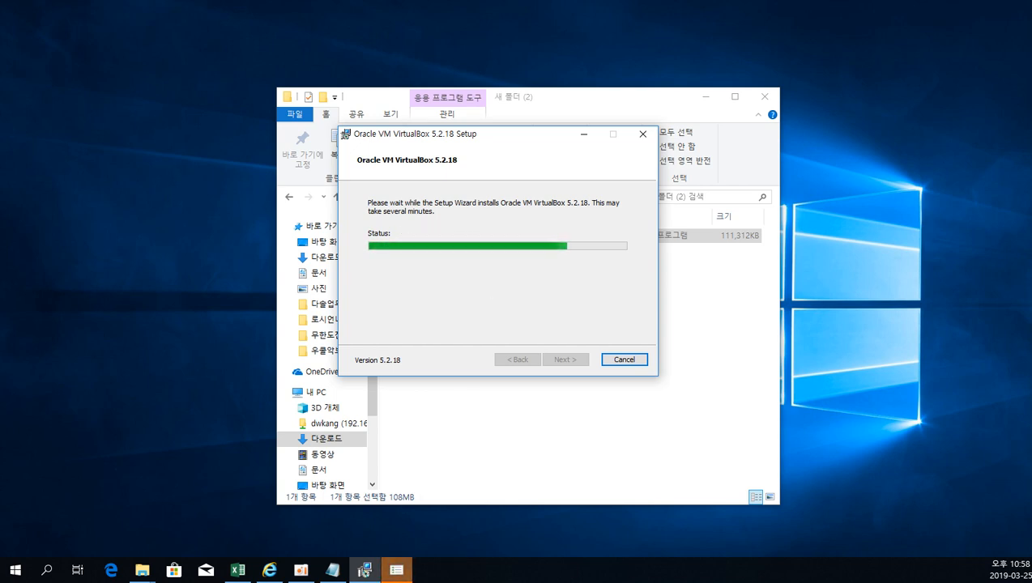
Bring up the installer's waiting prompt and approve it so the VirtualBox installation continues.
{"action": "left_click", "coordinate": [404, 572]}
{"action": "left_click", "coordinate": [403, 575]}
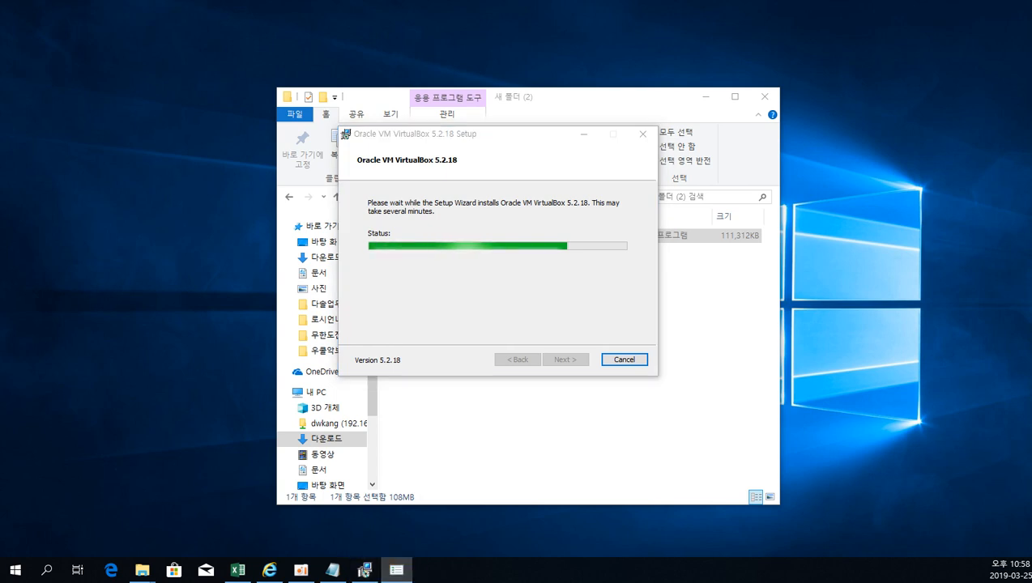
{"action": "left_click_drag", "start_coordinate": [617, 277], "coordinate": [540, 315]}
{"action": "left_click", "coordinate": [641, 409]}
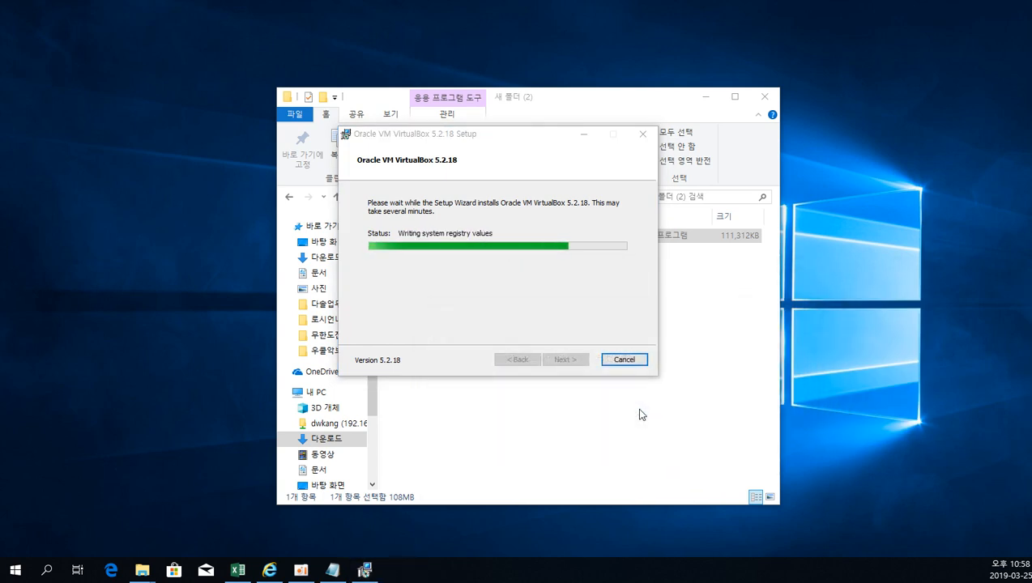
Bring the iso folder window from DATA (E:) into view beside the VirtualBox setup wizard.
{"action": "mouse_move", "coordinate": [368, 570]}
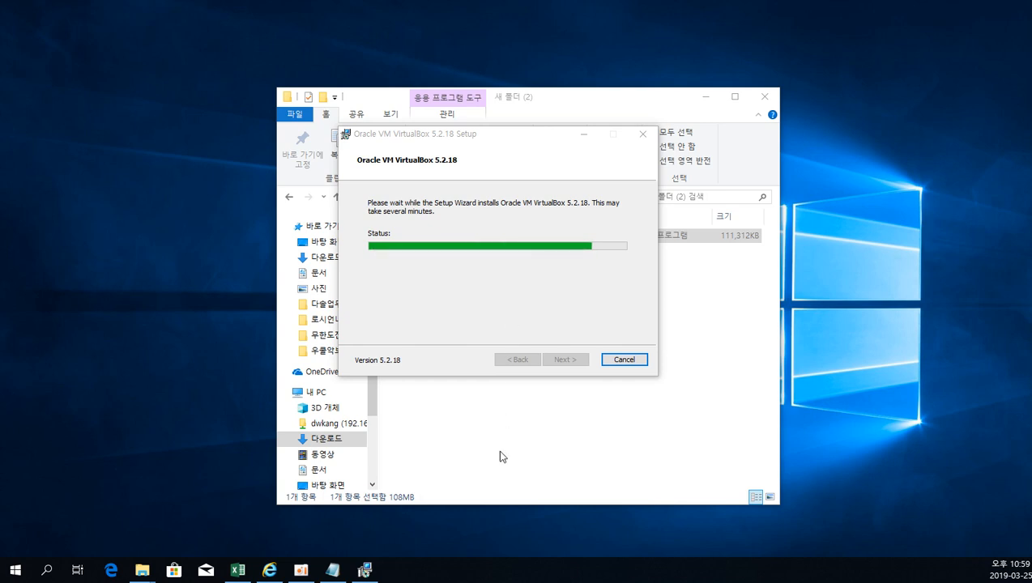
{"action": "left_click", "coordinate": [364, 570]}
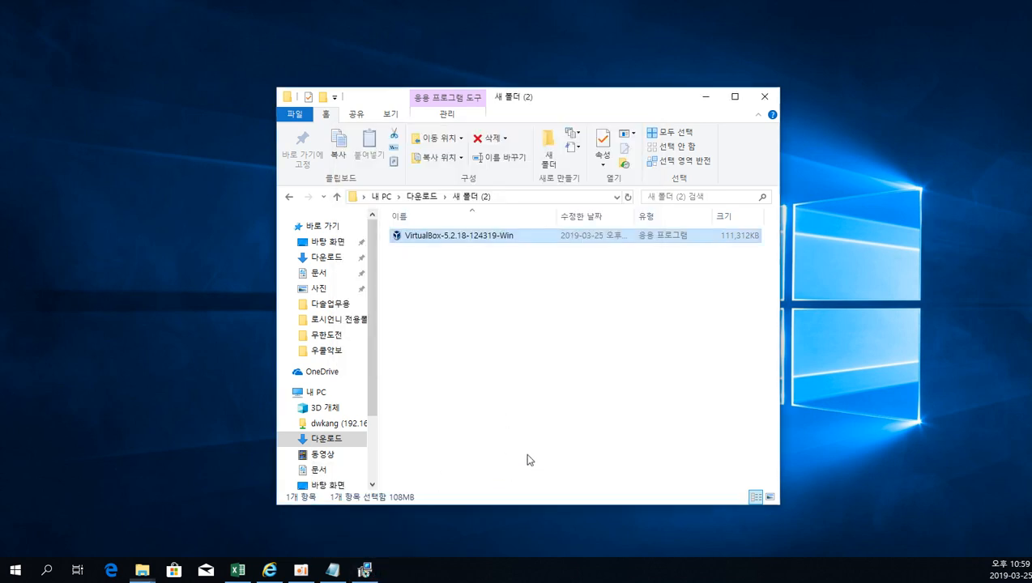
{"action": "left_click", "coordinate": [527, 459]}
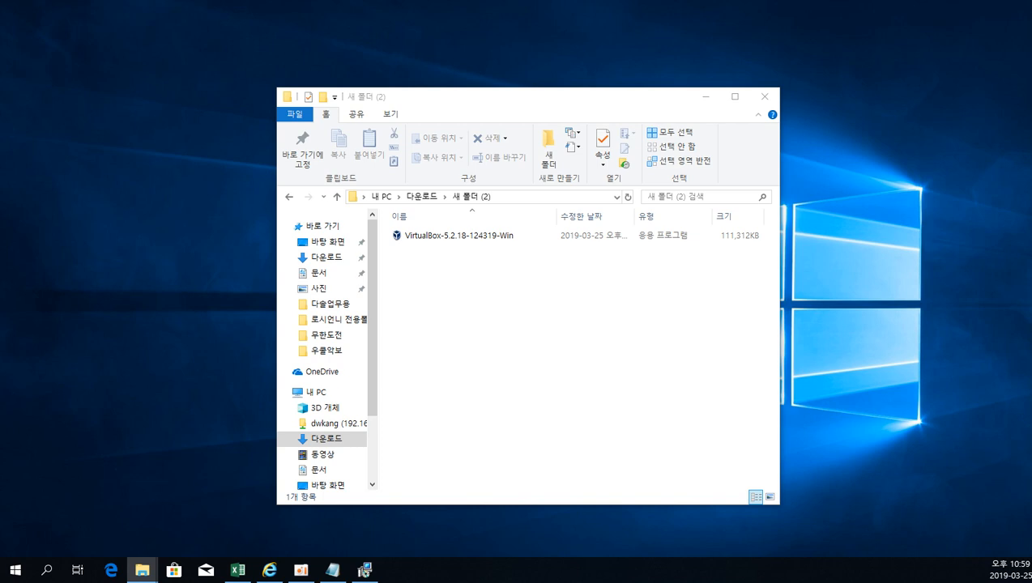
{"action": "left_click_drag", "start_coordinate": [1031, 243], "coordinate": [687, 108]}
{"action": "left_click", "coordinate": [364, 571]}
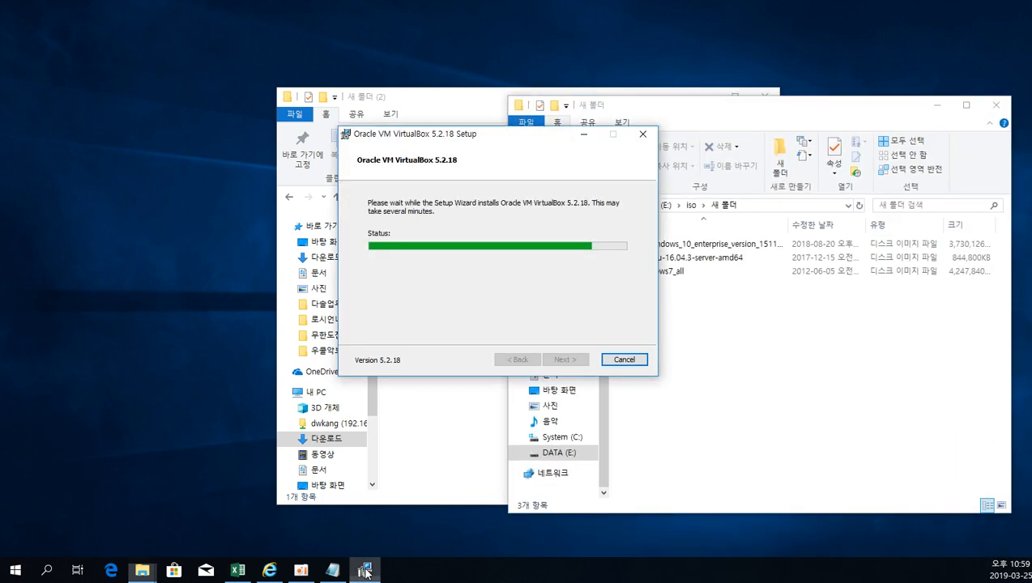
{"action": "left_click", "coordinate": [757, 355]}
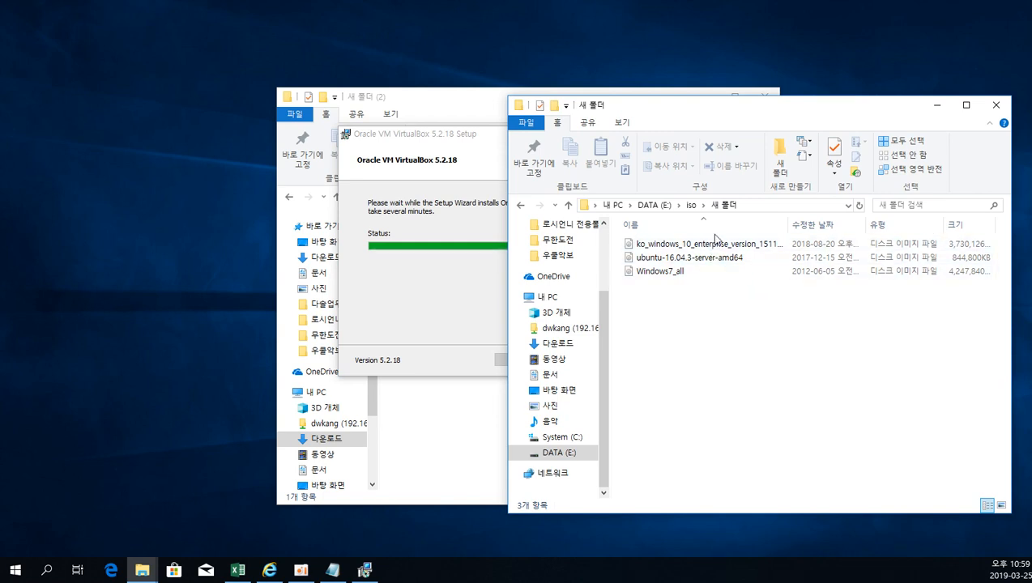
Look over the Windows 10, Ubuntu and Windows 7 disk images, select Windows7_all, and shift the folder window aside.
{"action": "key", "text": "Down"}
{"action": "left_click", "coordinate": [695, 256]}
{"action": "left_click", "coordinate": [680, 271]}
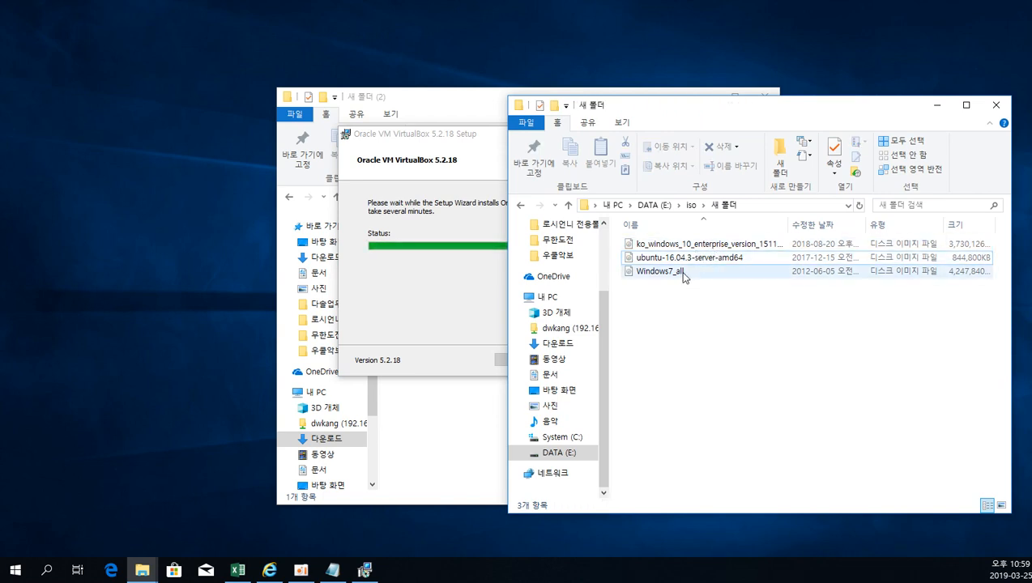
{"action": "left_click", "coordinate": [683, 318]}
{"action": "left_click_drag", "start_coordinate": [801, 344], "coordinate": [660, 233]}
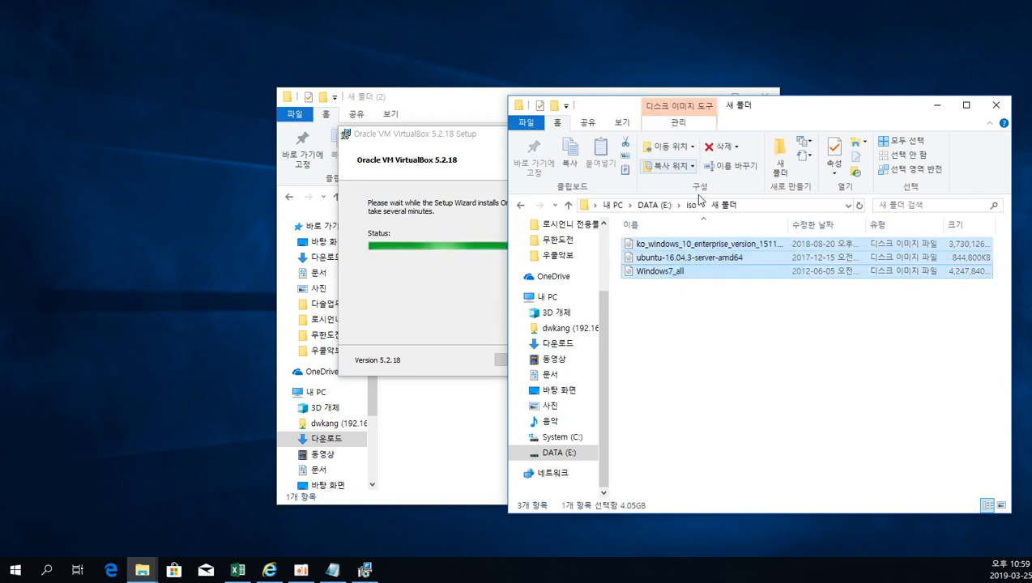
{"action": "left_click", "coordinate": [771, 332]}
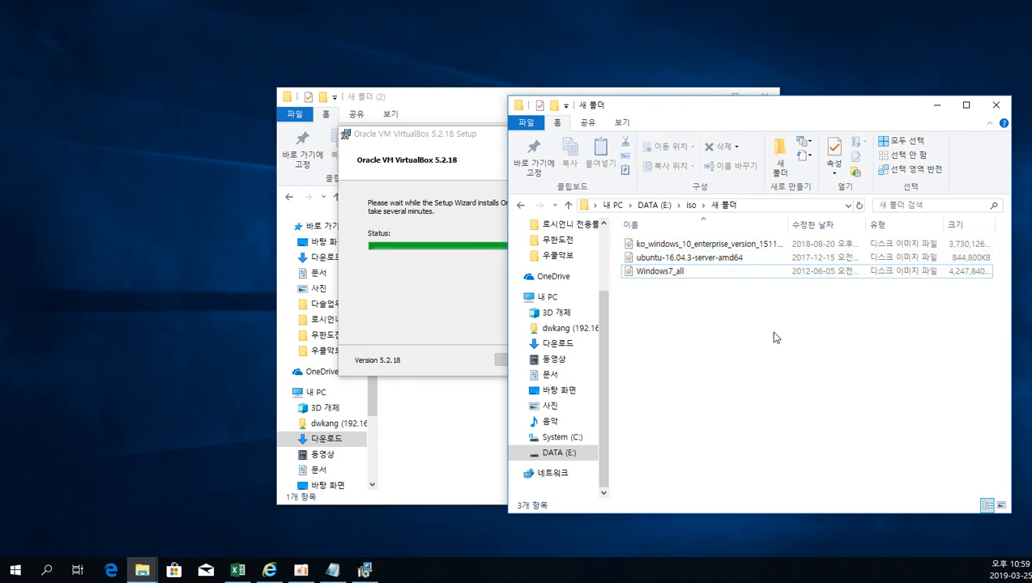
{"action": "left_click", "coordinate": [687, 273]}
{"action": "left_click_drag", "start_coordinate": [779, 109], "coordinate": [820, 107]}
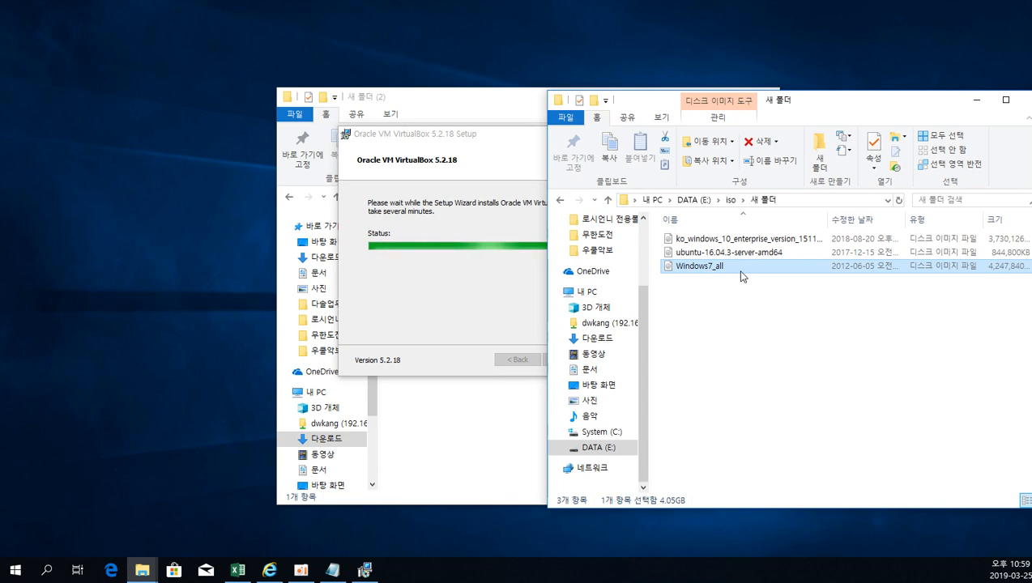
Finish the setup wizard with Oracle VM VirtualBox set to start, and arrange its manager window in view with the iso folder minimized.
{"action": "left_click", "coordinate": [522, 309]}
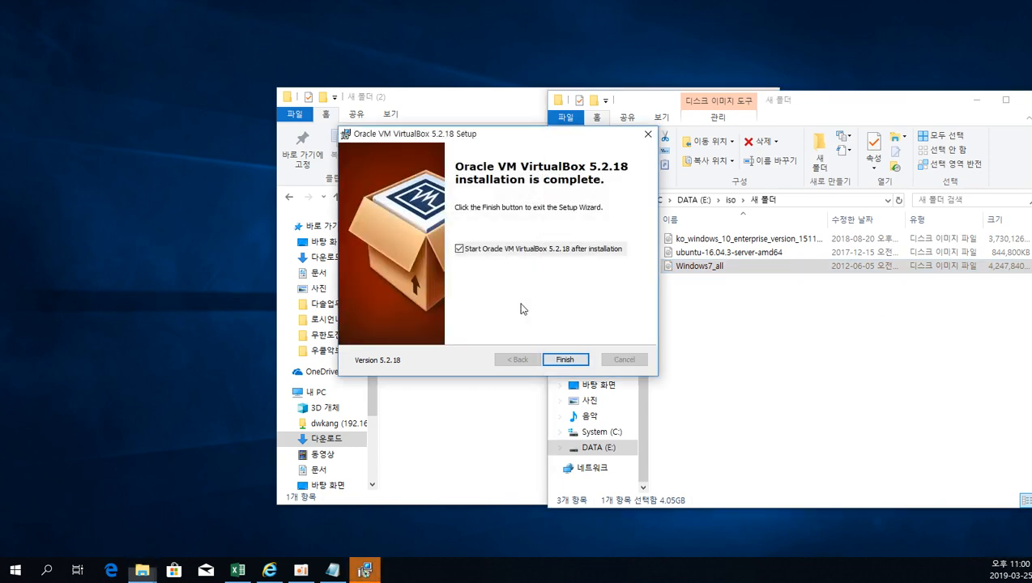
{"action": "left_click", "coordinate": [565, 362]}
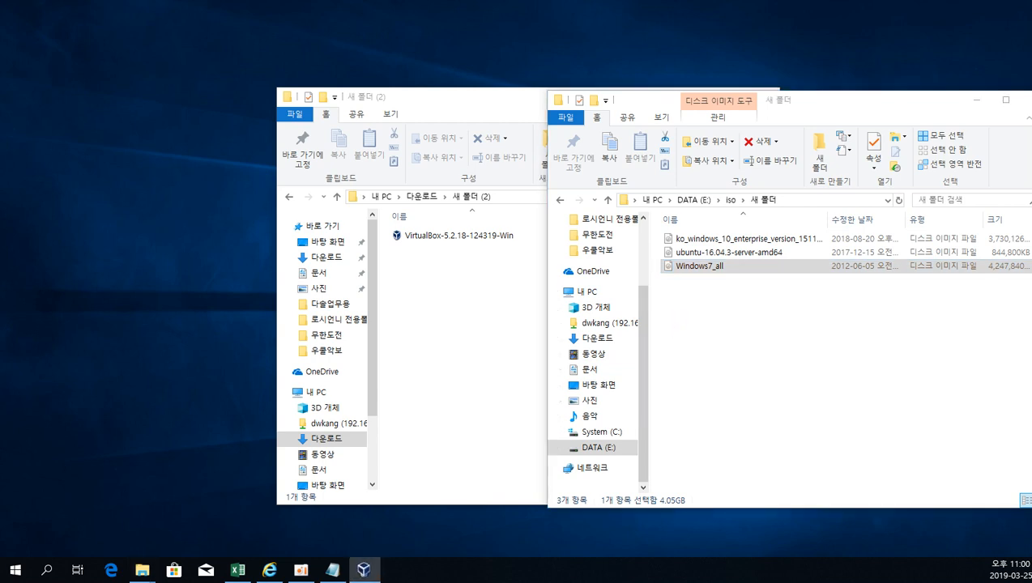
{"action": "left_click_drag", "start_coordinate": [1031, 231], "coordinate": [513, 109]}
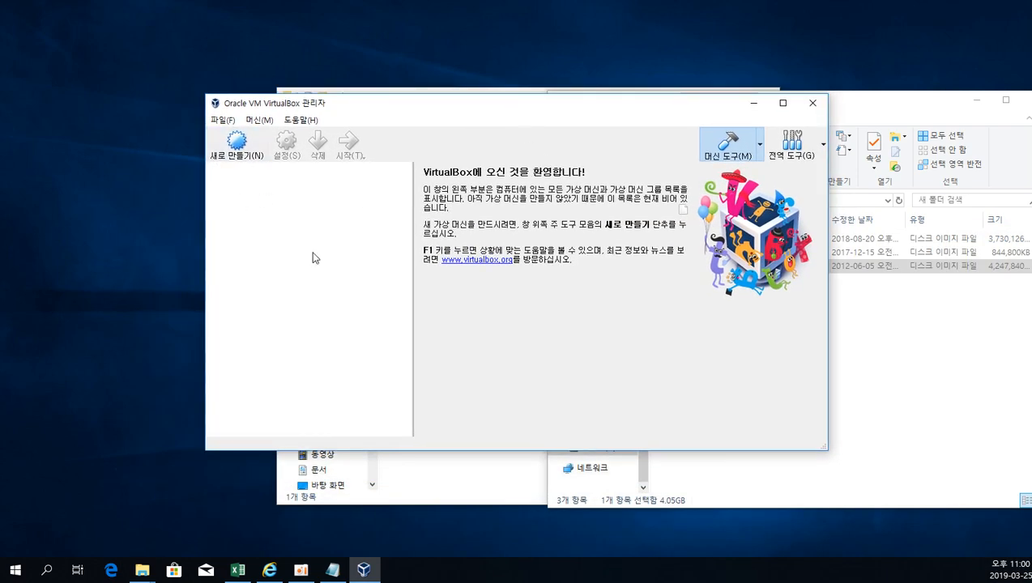
{"action": "left_click", "coordinate": [932, 399]}
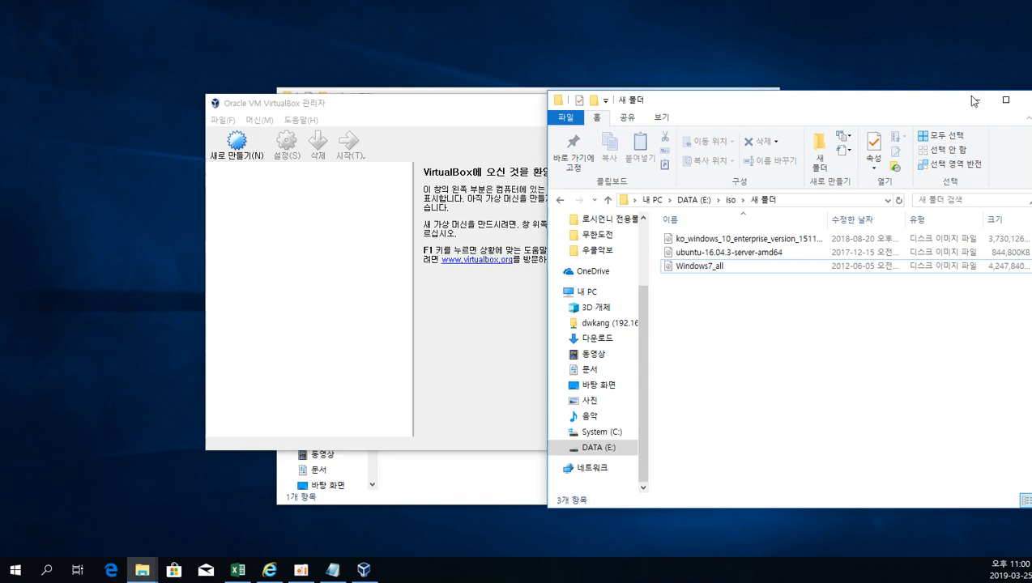
{"action": "left_click", "coordinate": [971, 102]}
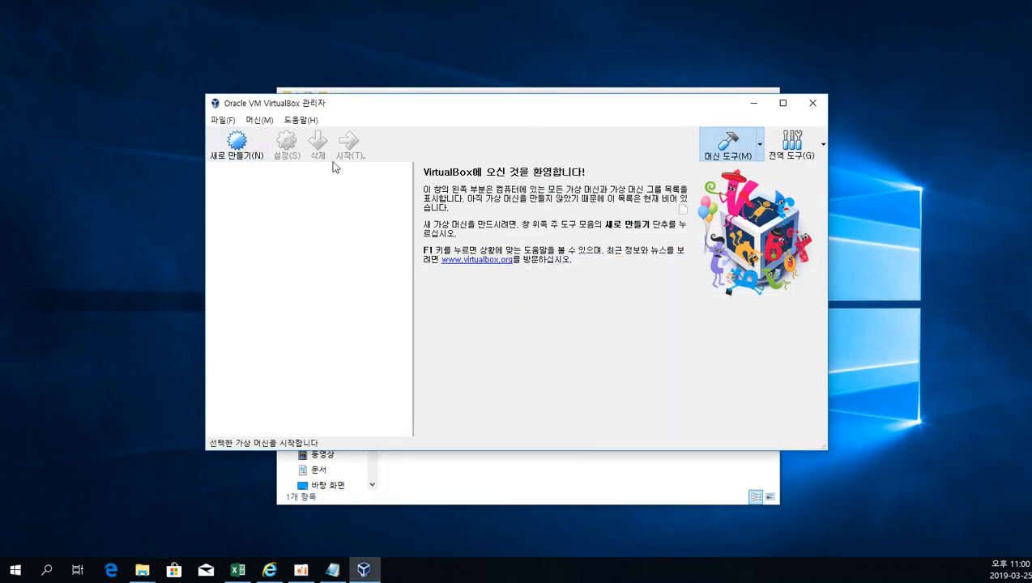
Start creating a virtual machine and name it Windows7.
{"action": "left_click", "coordinate": [236, 142]}
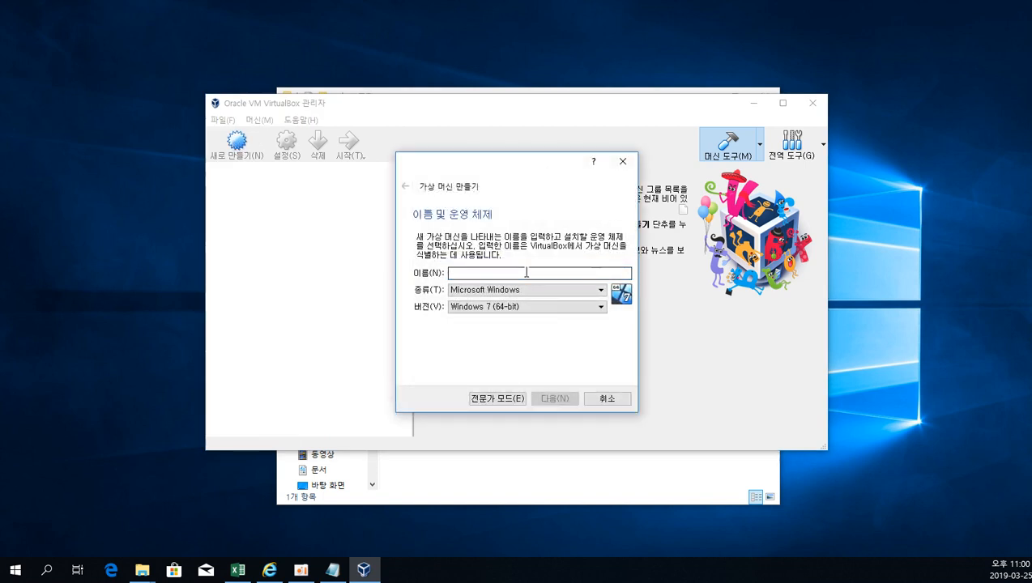
{"action": "type", "text": "Windows7"}
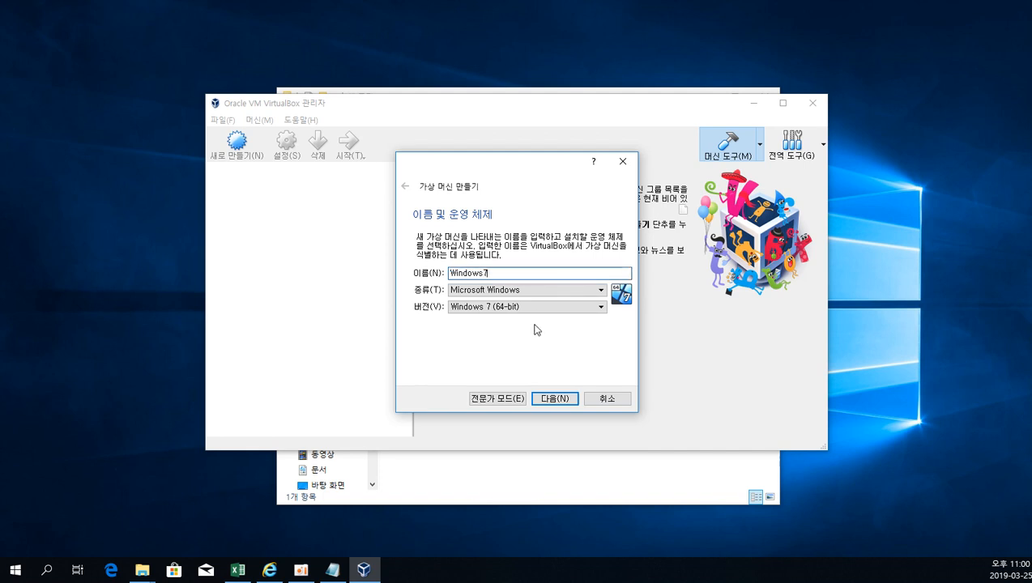
Try the operating system types Linux, Solaris, BSD, IBM OS/2, Mac OS X and Other, and set the type back to Microsoft Windows.
{"action": "left_click", "coordinate": [491, 291]}
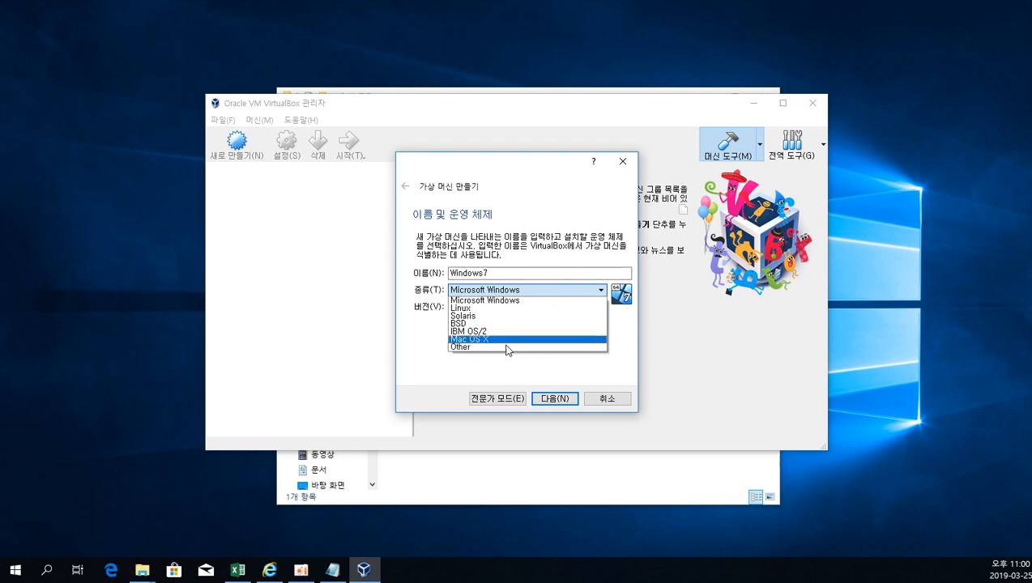
{"action": "left_click", "coordinate": [497, 308]}
{"action": "left_click", "coordinate": [498, 291]}
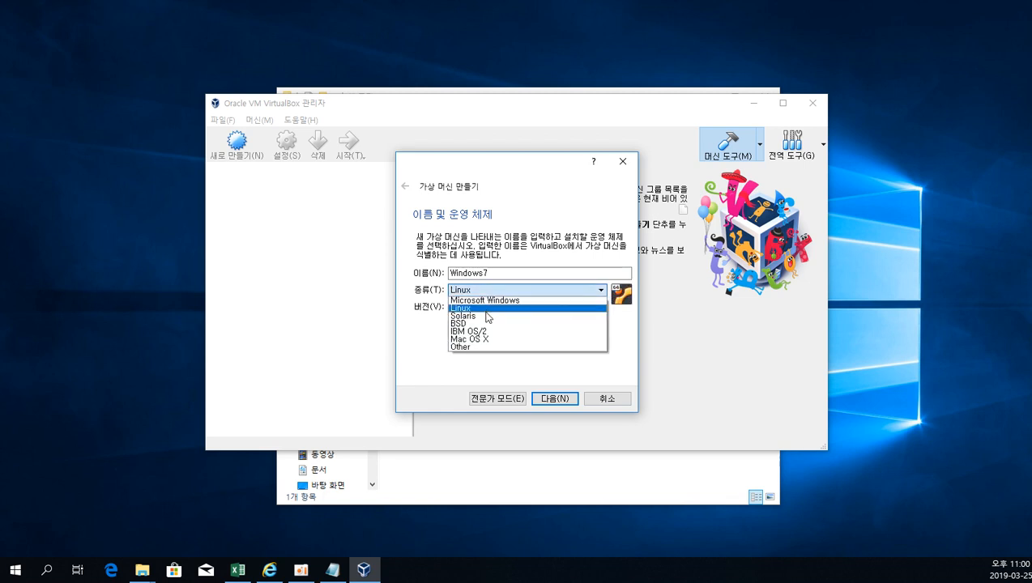
{"action": "left_click", "coordinate": [481, 316]}
{"action": "left_click", "coordinate": [484, 291]}
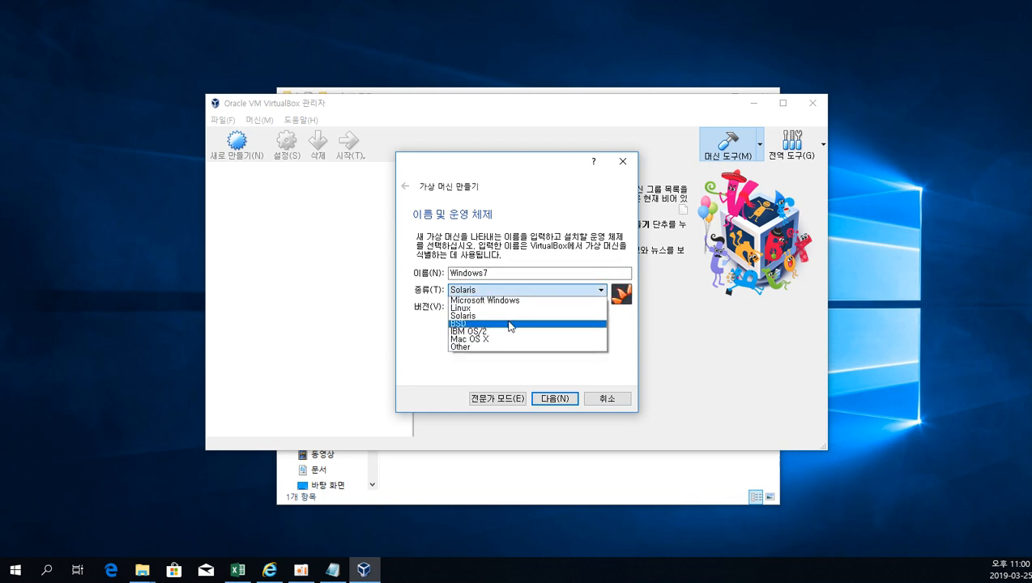
{"action": "left_click", "coordinate": [509, 323]}
{"action": "left_click", "coordinate": [493, 291]}
{"action": "left_click", "coordinate": [490, 332]}
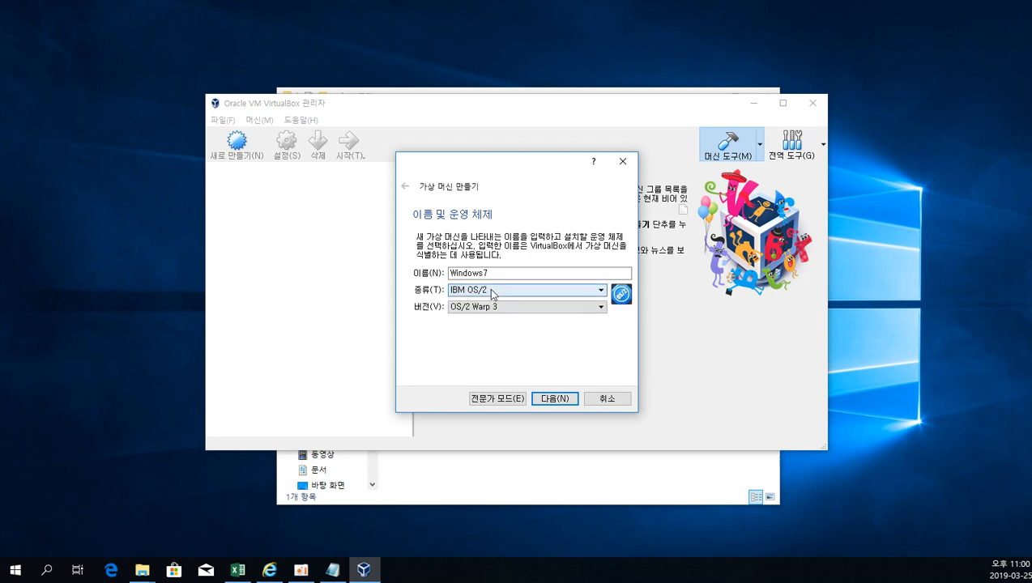
{"action": "left_click", "coordinate": [491, 291]}
{"action": "left_click", "coordinate": [491, 340]}
{"action": "left_click", "coordinate": [491, 291]}
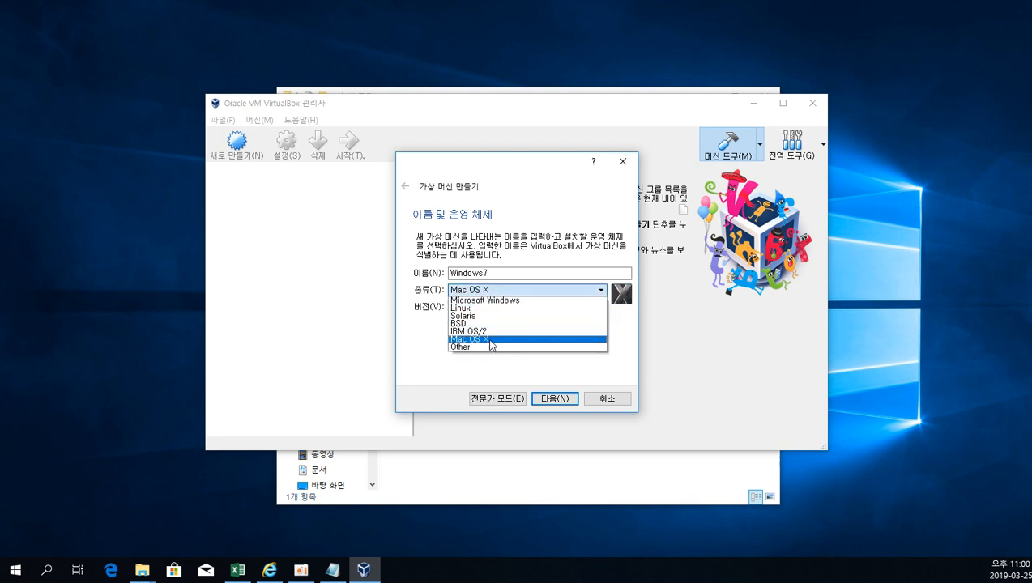
{"action": "left_click", "coordinate": [486, 347]}
{"action": "left_click", "coordinate": [497, 292]}
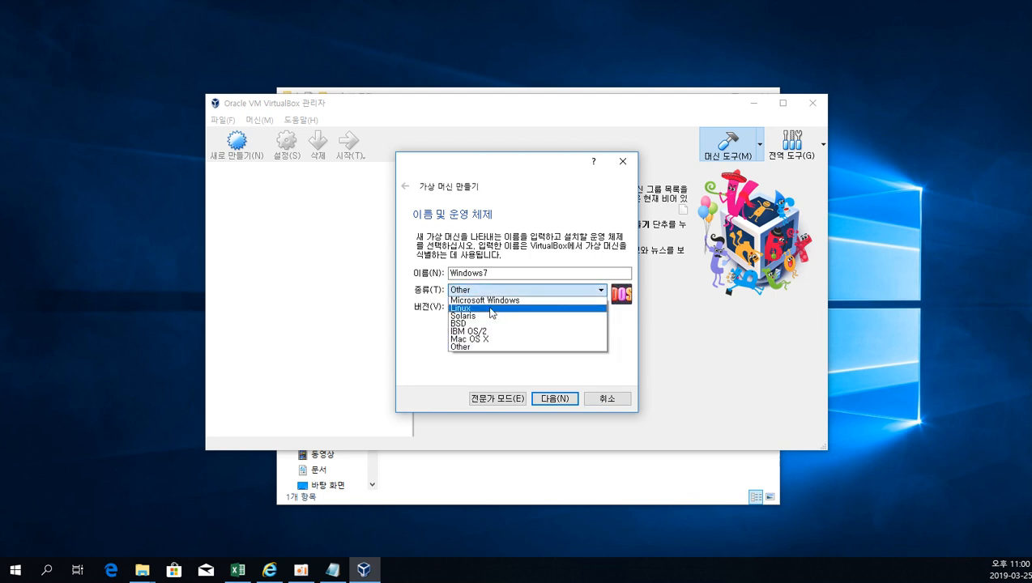
{"action": "left_click", "coordinate": [493, 305]}
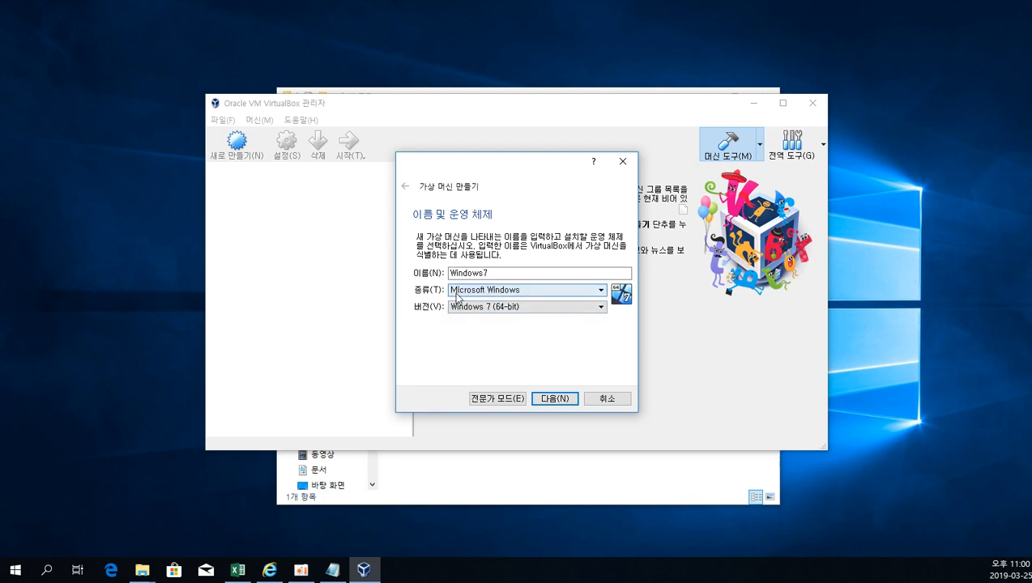
Look through the available Windows versions and choose Windows 7 (64-bit) for the virtual machine.
{"action": "left_click", "coordinate": [525, 307]}
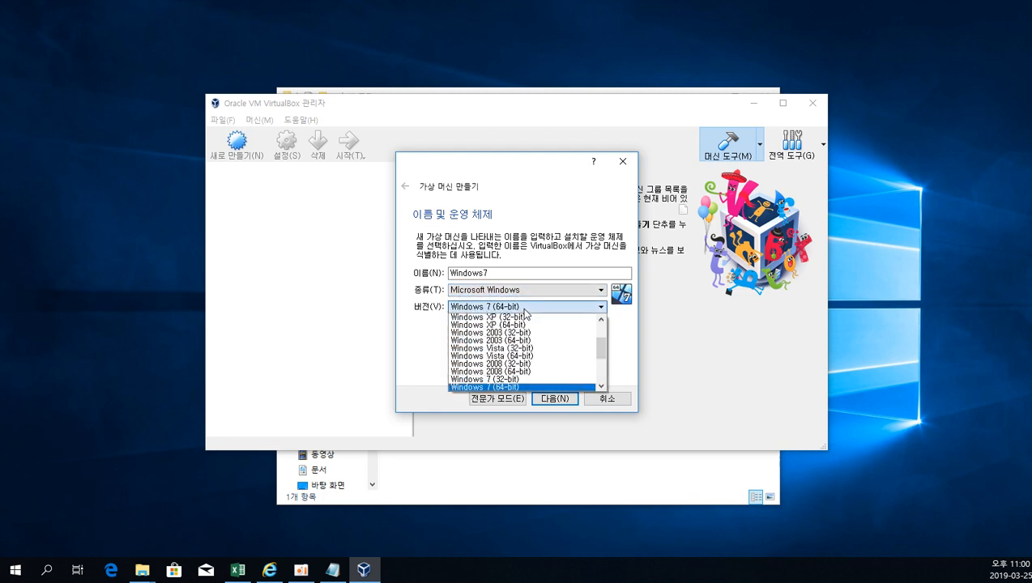
{"action": "scroll", "coordinate": [515, 393], "scroll_direction": "down", "scroll_amount": 3}
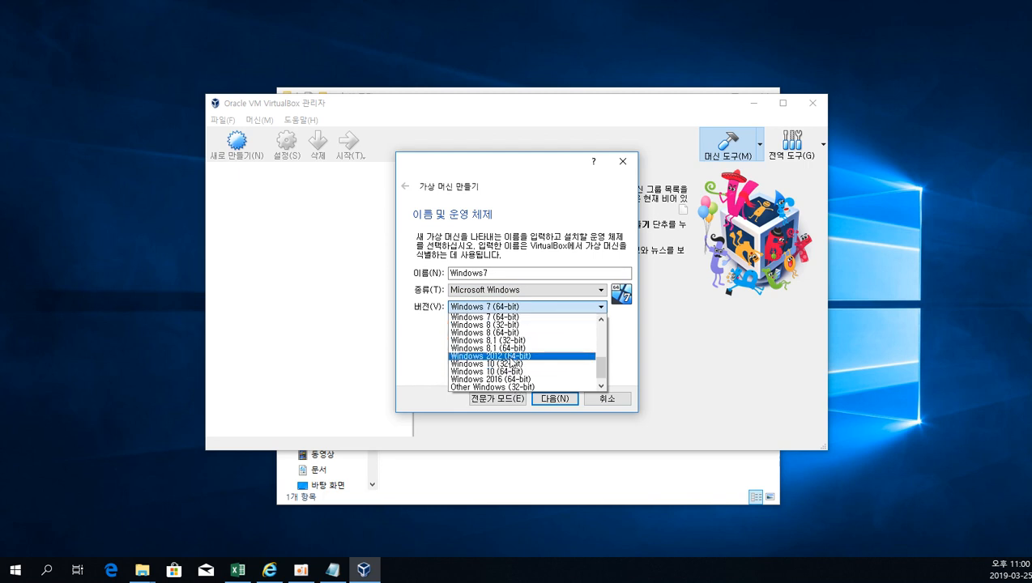
{"action": "scroll", "coordinate": [513, 364], "scroll_direction": "down", "scroll_amount": 1}
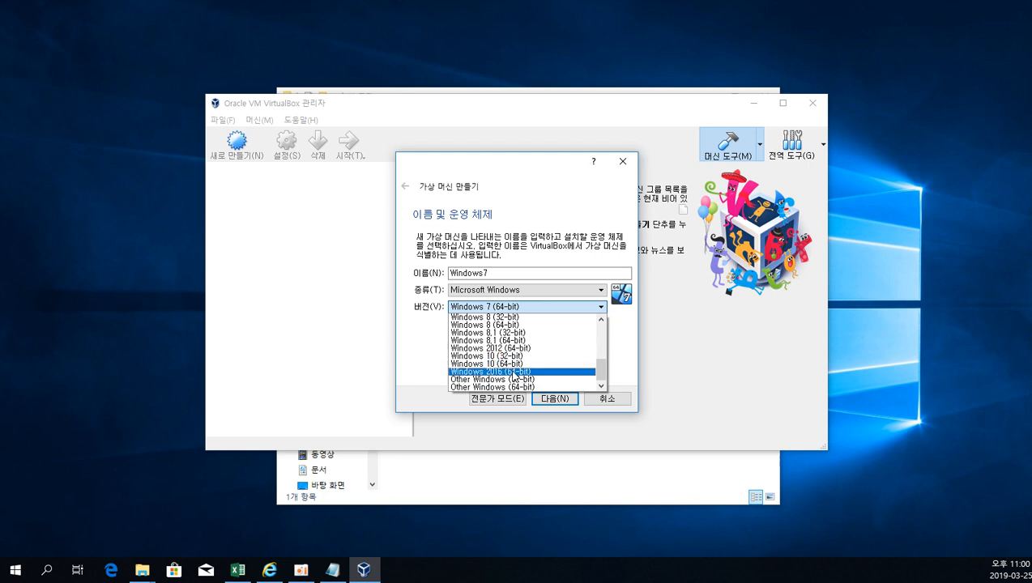
{"action": "scroll", "coordinate": [502, 373], "scroll_direction": "up", "scroll_amount": 3}
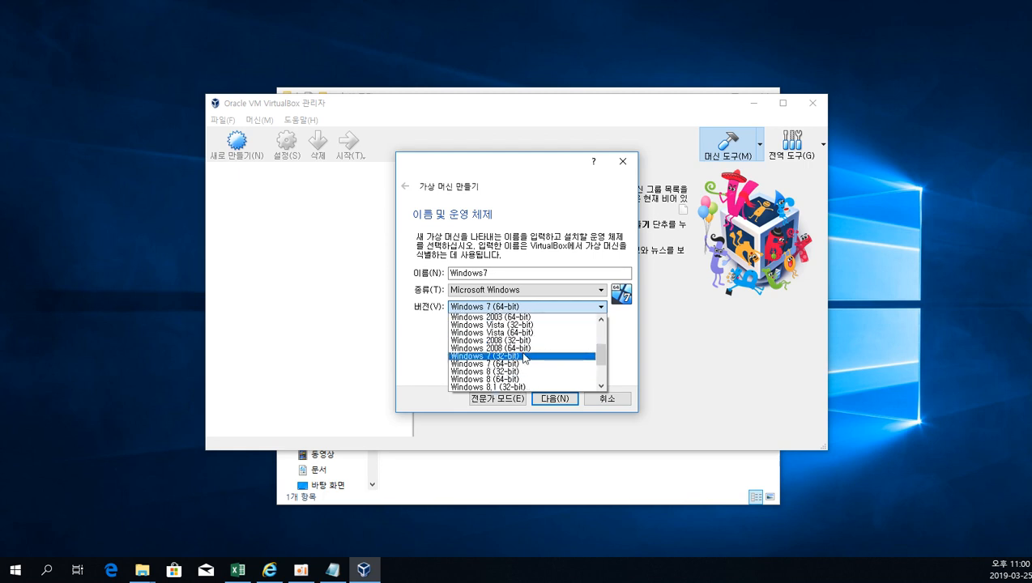
{"action": "left_click", "coordinate": [515, 365]}
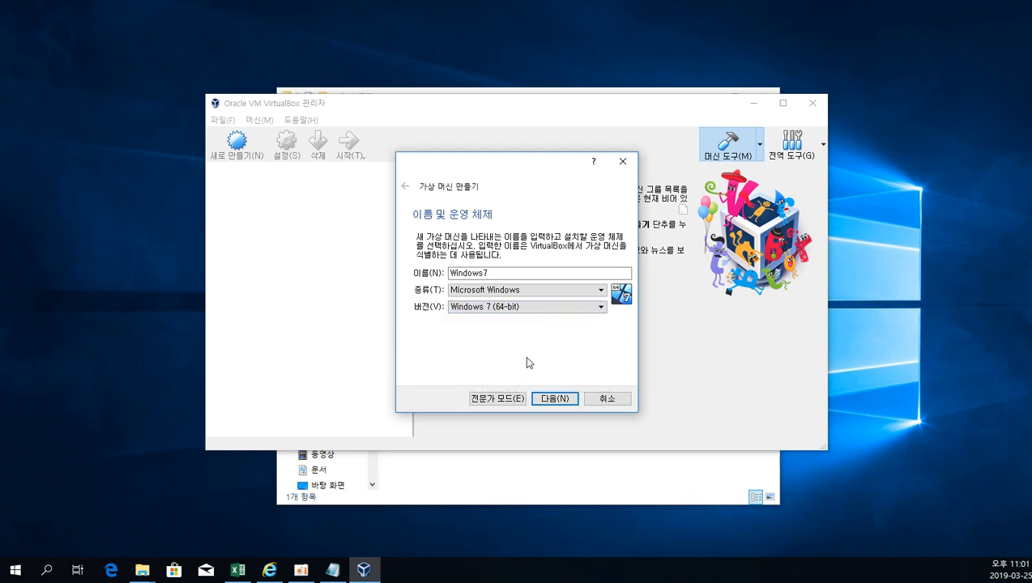
Switch the virtual machine creation dialog to expert mode and cancel it.
{"action": "left_click", "coordinate": [512, 398]}
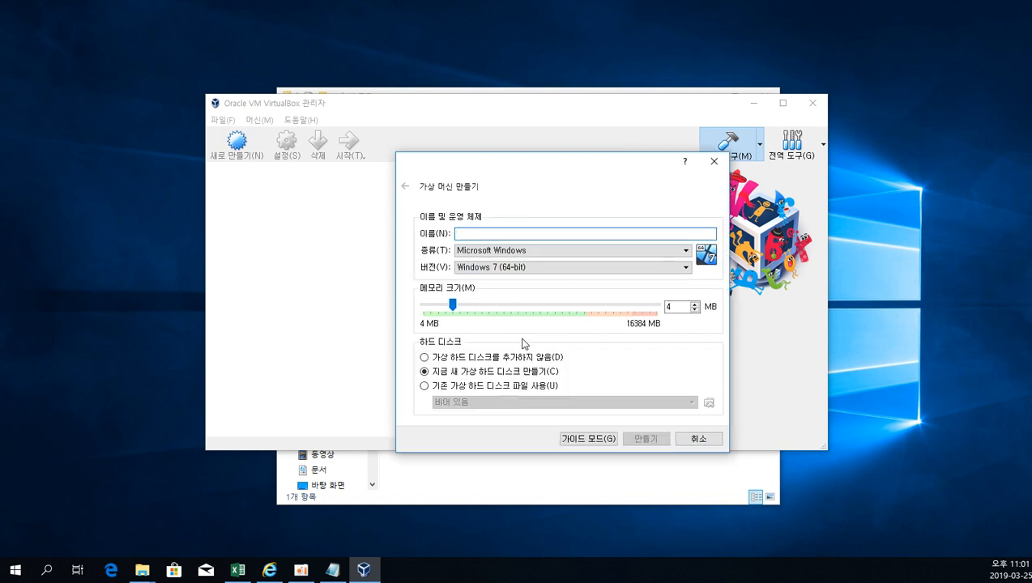
{"action": "left_click", "coordinate": [687, 440]}
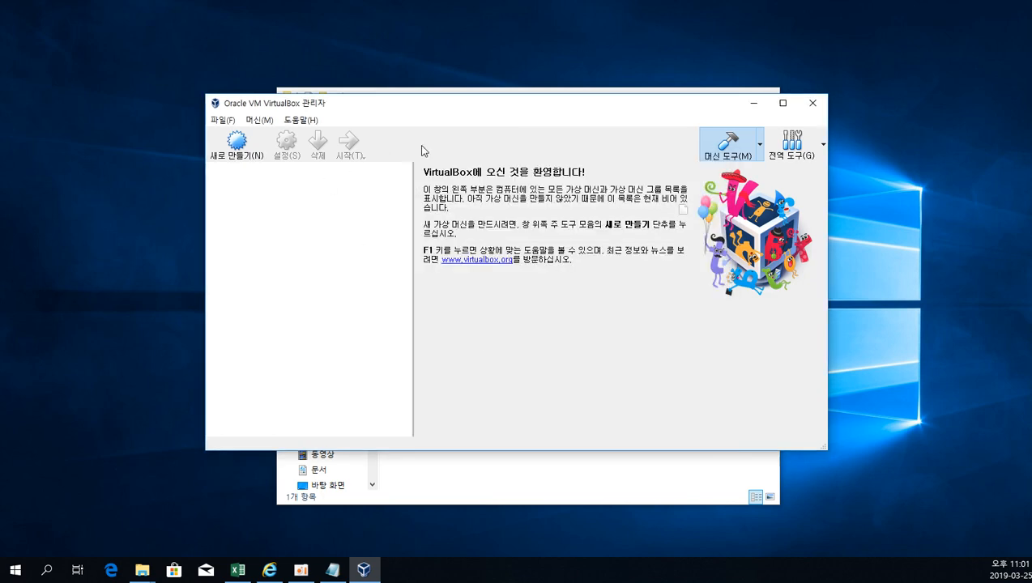
Start creating a virtual machine again, enter the name windows, and return the dialog to guided mode.
{"action": "left_click", "coordinate": [237, 144]}
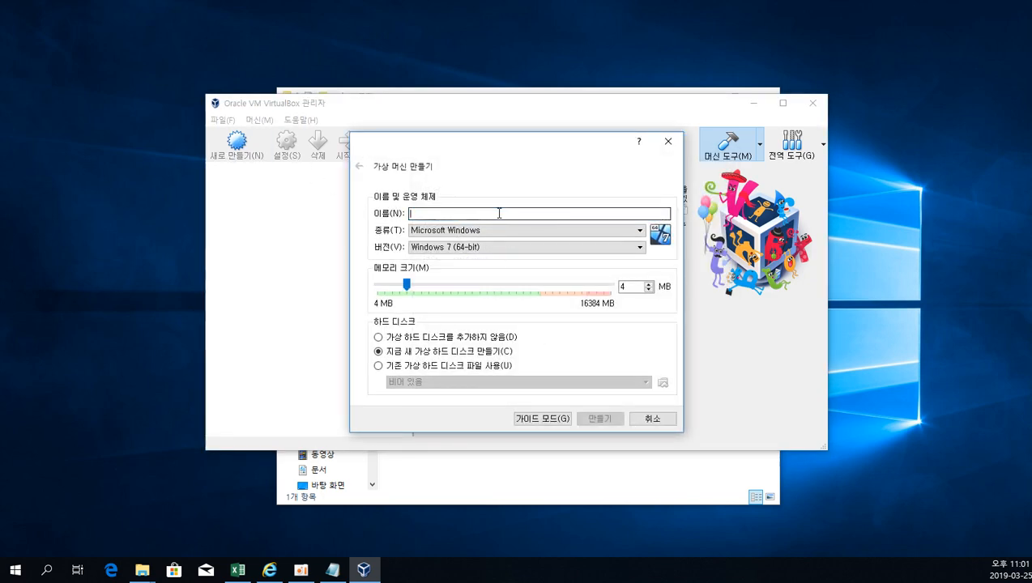
{"action": "type", "text": "windows"}
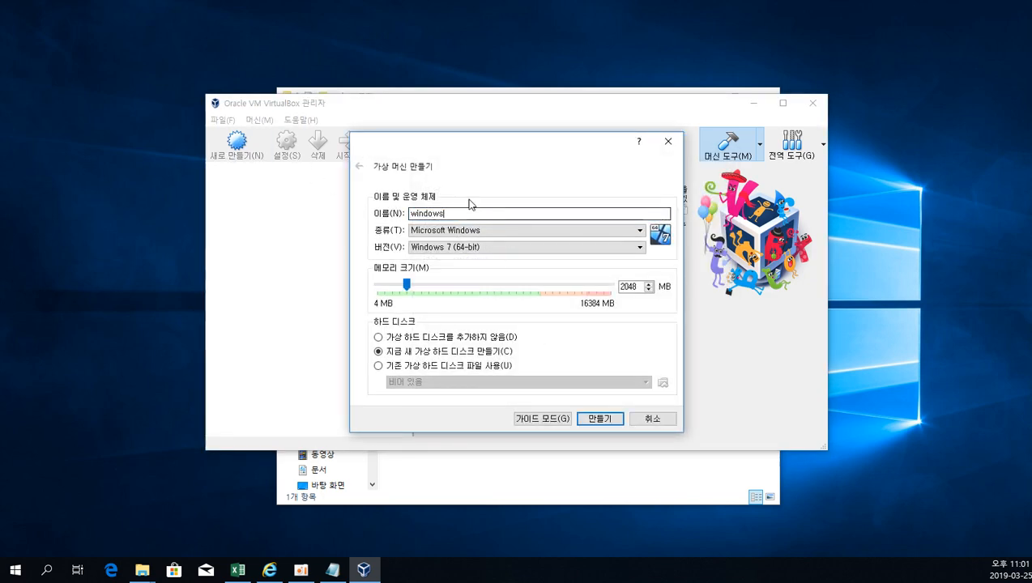
{"action": "left_click", "coordinate": [547, 419]}
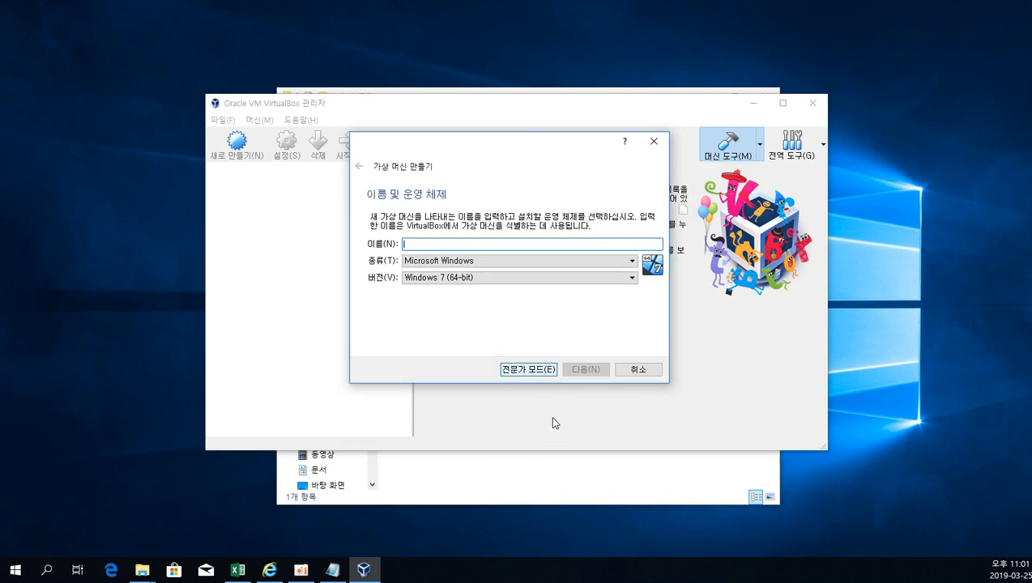
Name the virtual machine windows7, keep Windows 7 (64-bit) as its version, and continue to the memory size settings.
{"action": "type", "text": "wind"}
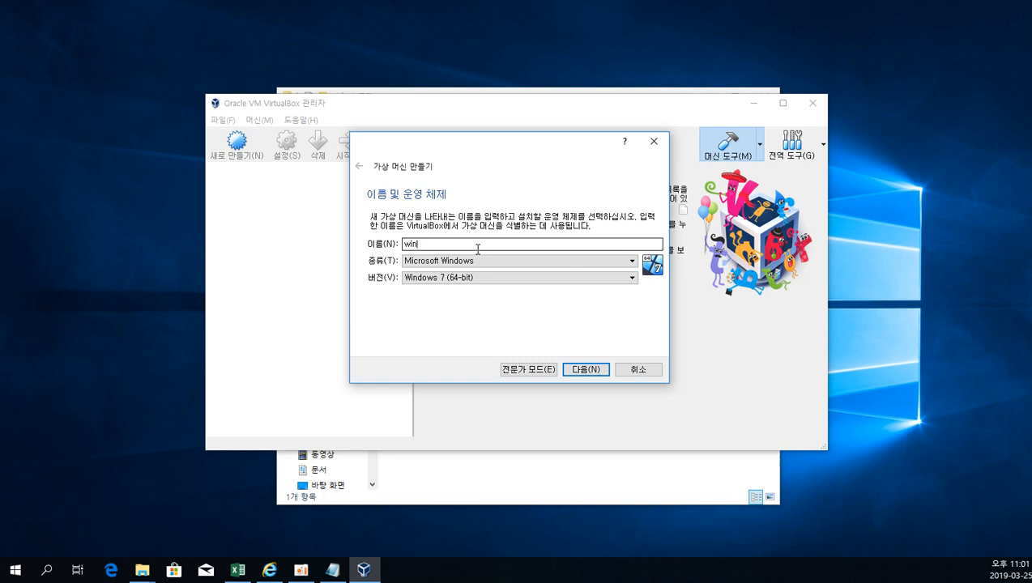
{"action": "type", "text": "ows7"}
{"action": "left_click", "coordinate": [583, 372]}
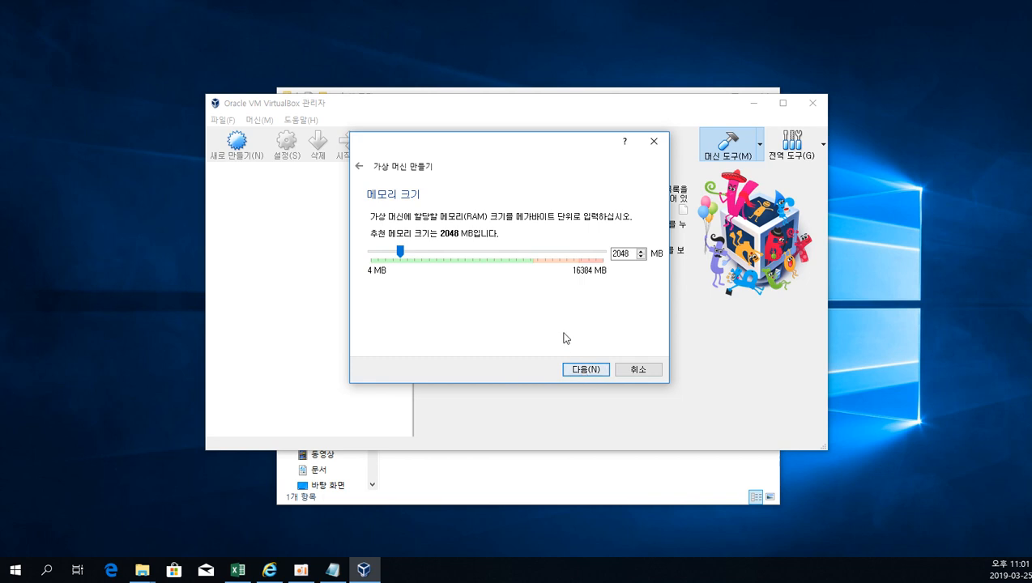
Check the host computer's installed memory in its system information against the virtual machine's memory size range.
{"action": "left_click_drag", "start_coordinate": [520, 150], "coordinate": [227, 150]}
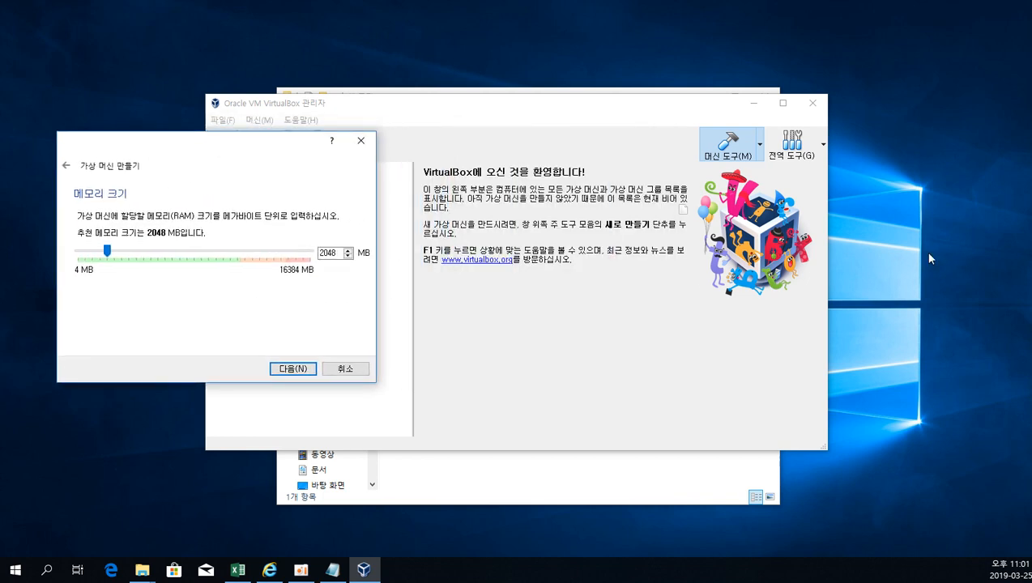
{"action": "left_click", "coordinate": [921, 263]}
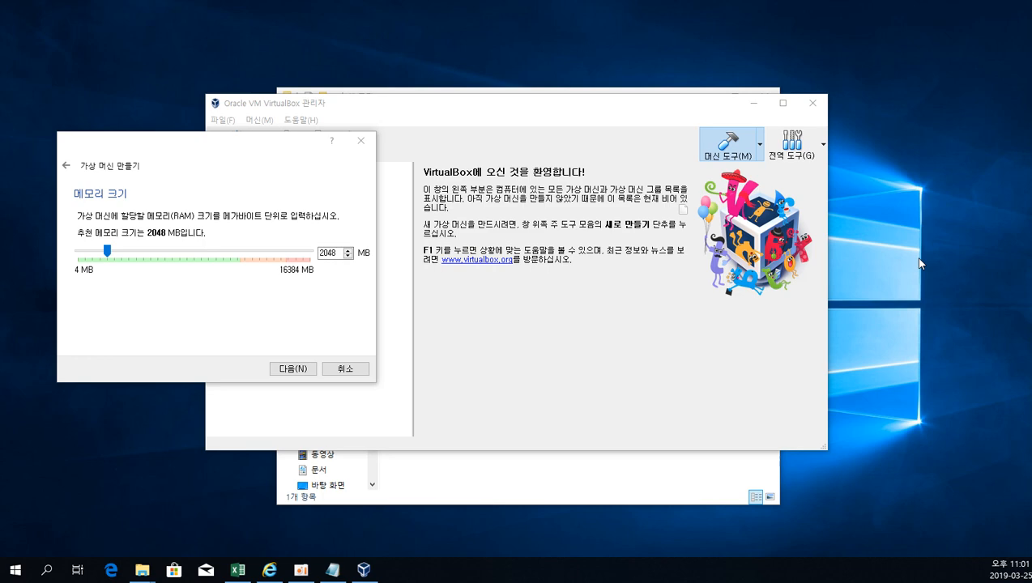
{"action": "key", "text": "super+Pause"}
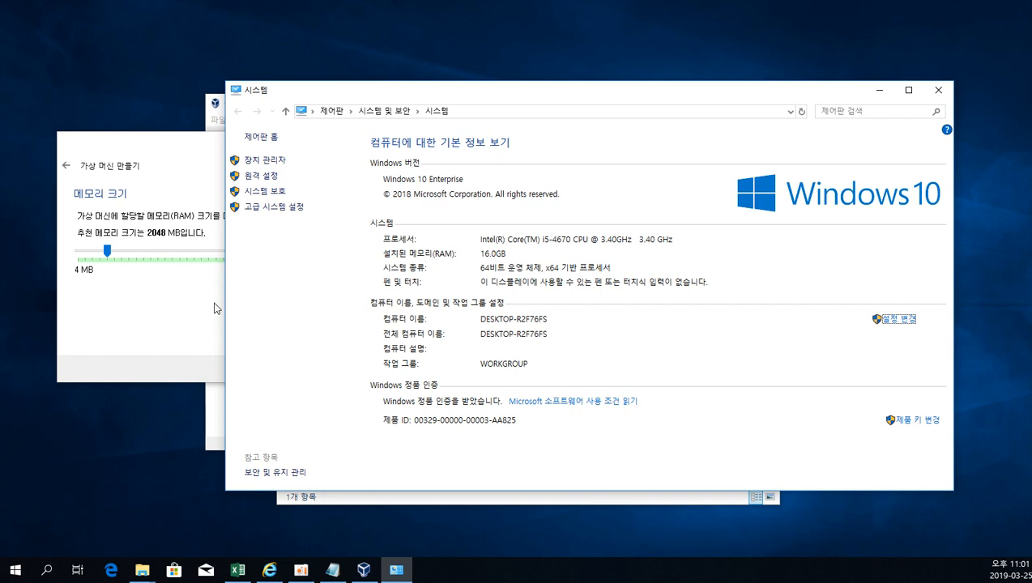
{"action": "left_click", "coordinate": [160, 298]}
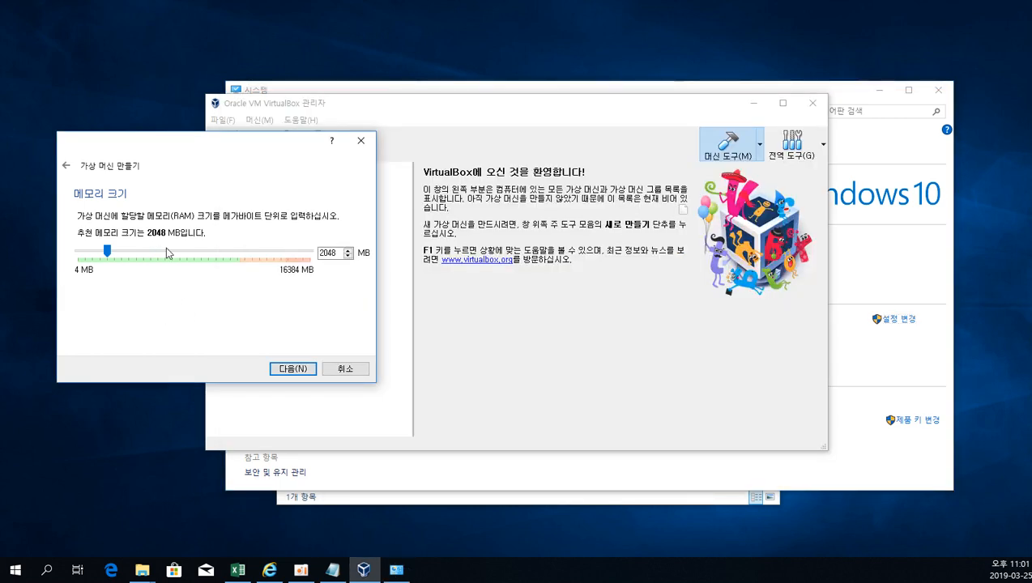
{"action": "left_click", "coordinate": [919, 240]}
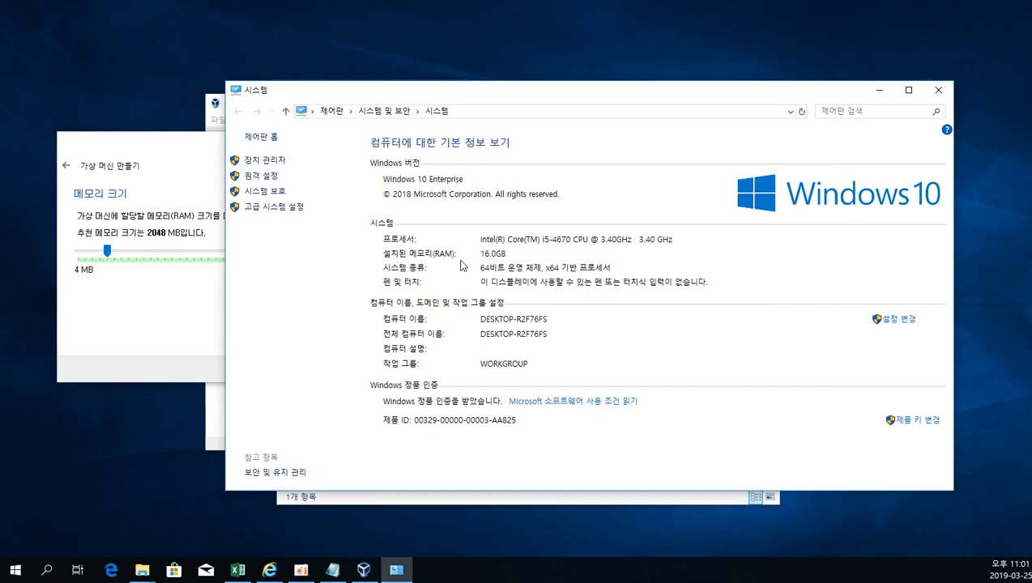
{"action": "left_click", "coordinate": [219, 321]}
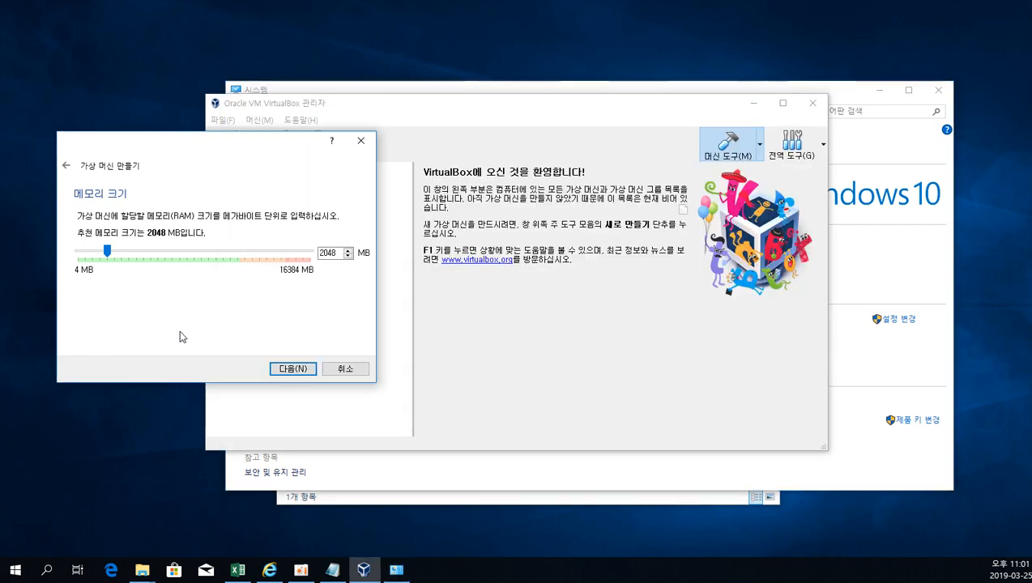
{"action": "left_click_drag", "start_coordinate": [230, 164], "coordinate": [535, 168]}
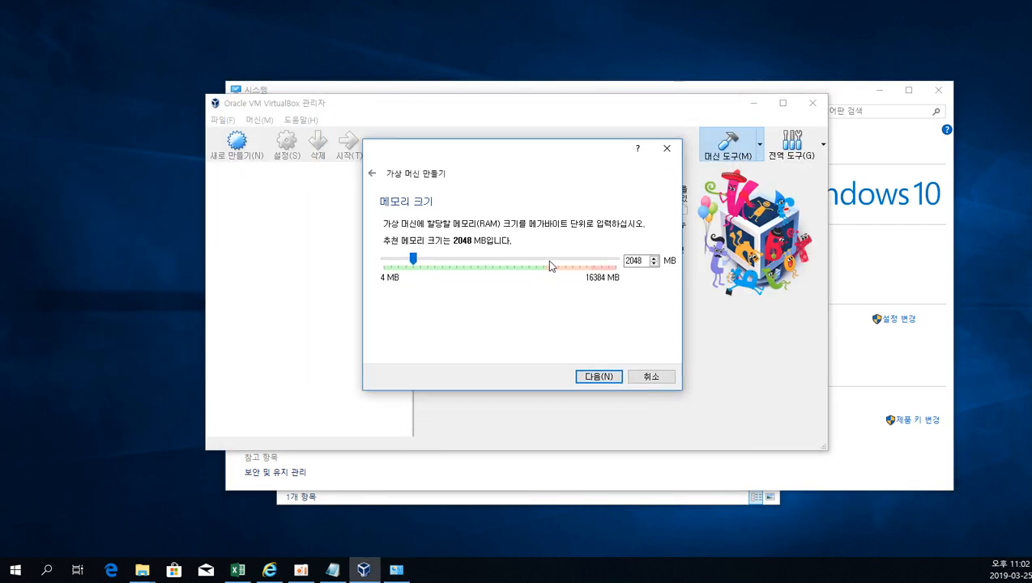
Keep 2048 MB of memory and create the virtual machine with a new dynamically allocated 32.00 GB VDI hard disk named windows7.
{"action": "left_click", "coordinate": [604, 379]}
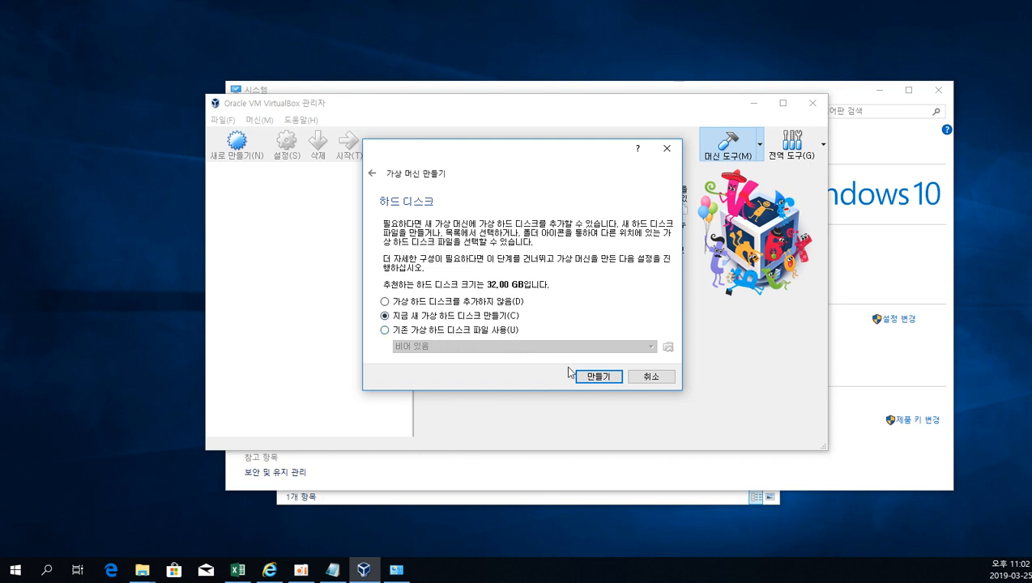
{"action": "left_click", "coordinate": [598, 376]}
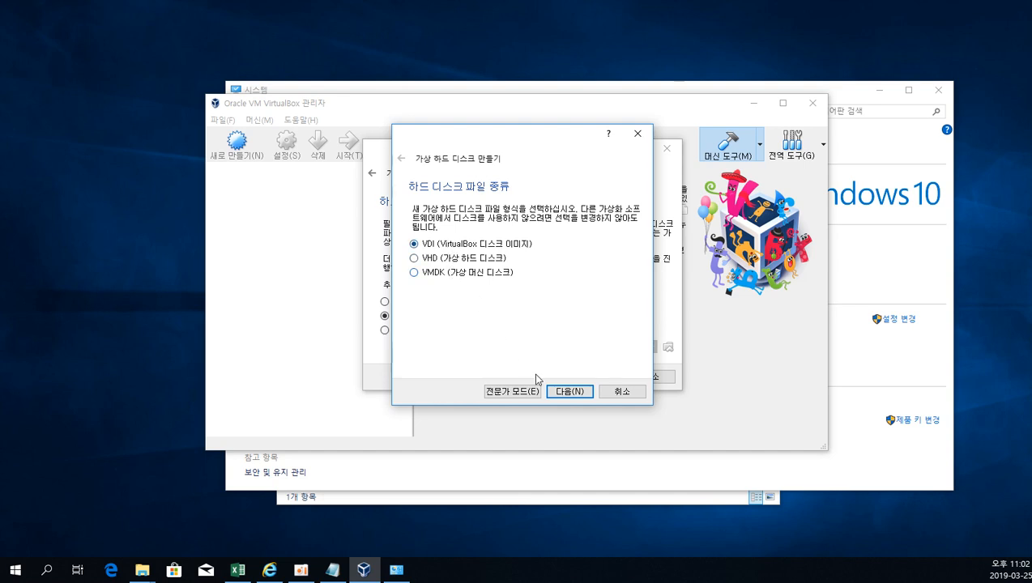
{"action": "left_click", "coordinate": [569, 393]}
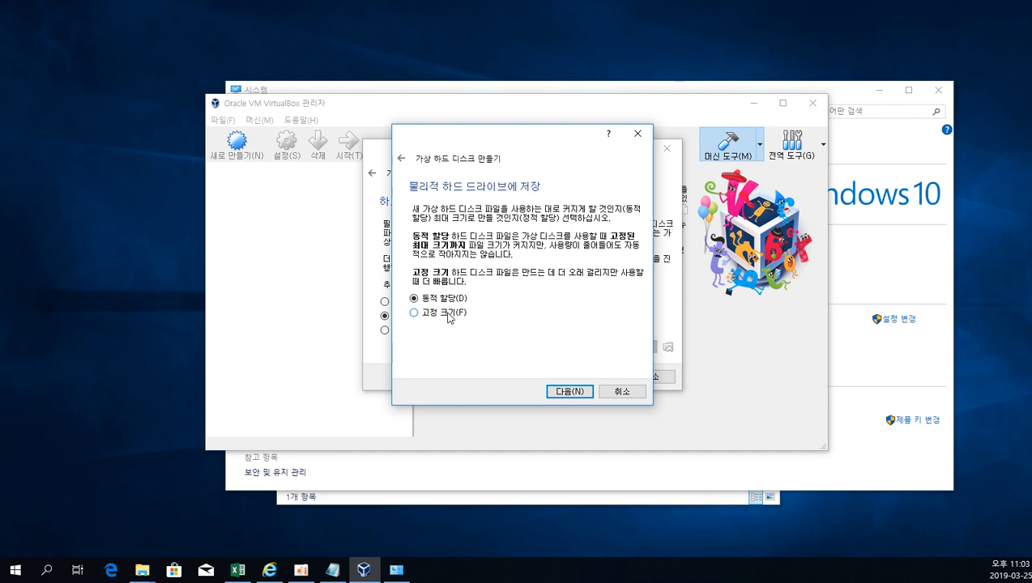
{"action": "left_click", "coordinate": [570, 392]}
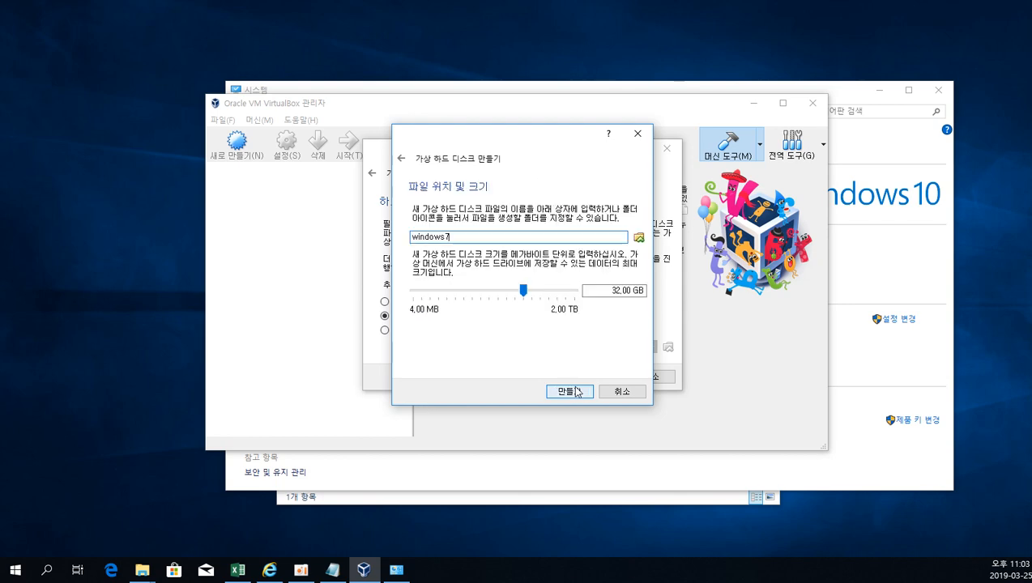
{"action": "left_click", "coordinate": [438, 237]}
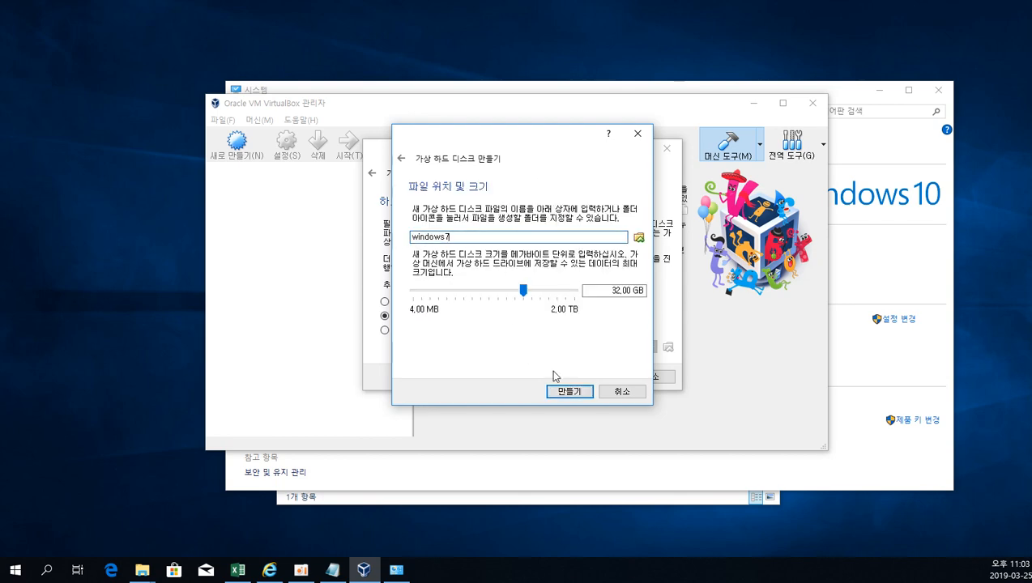
{"action": "left_click", "coordinate": [569, 392]}
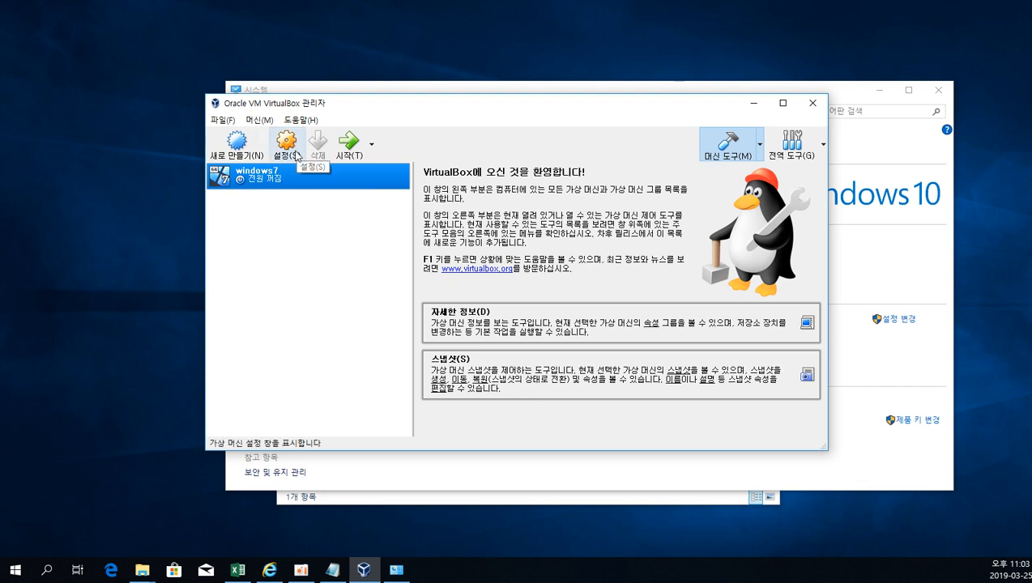
Start the windows7 virtual machine, open the startup disk file selection, and copy the ISO folder's path E:\iso\새 폴더 from File Explorer.
{"action": "left_click", "coordinate": [353, 159]}
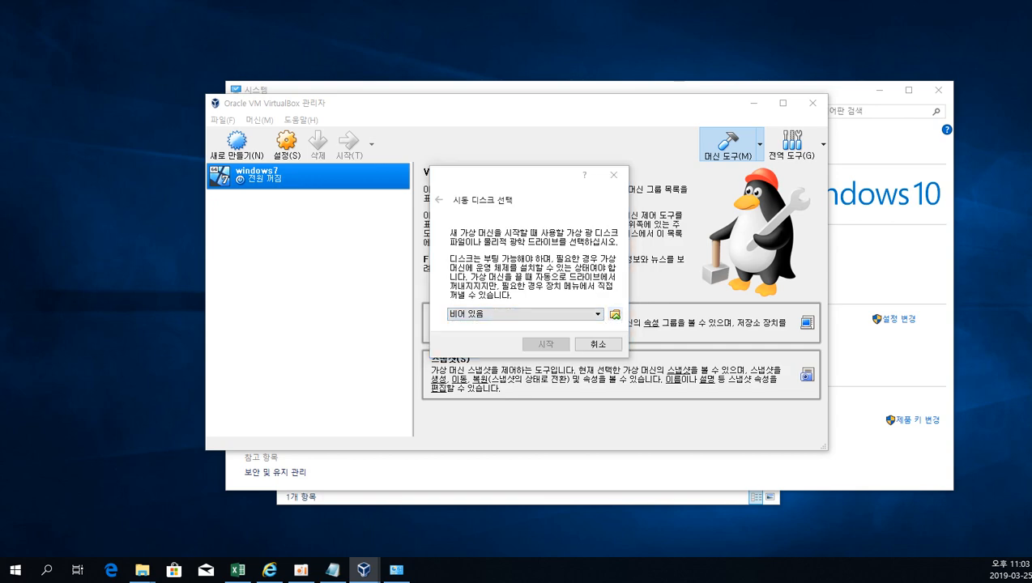
{"action": "left_click", "coordinate": [615, 315]}
{"action": "left_click_drag", "start_coordinate": [621, 175], "coordinate": [515, 150]}
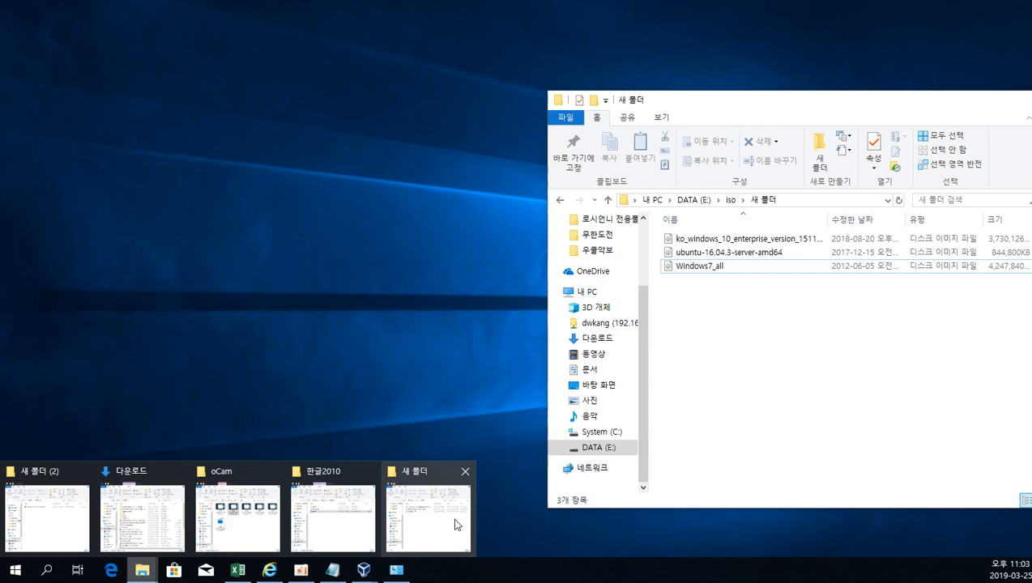
{"action": "left_click", "coordinate": [459, 524]}
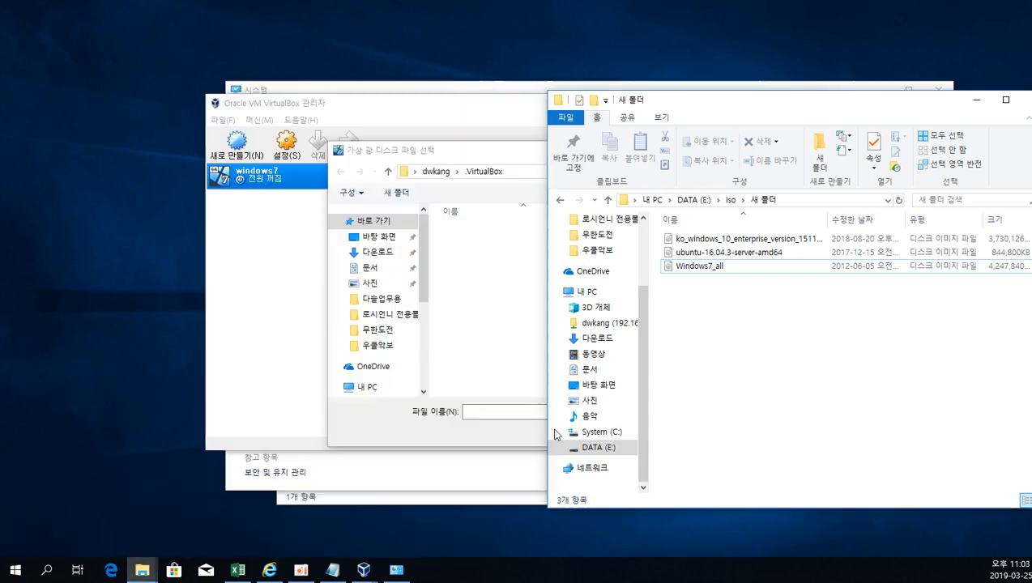
{"action": "left_click", "coordinate": [846, 198]}
{"action": "key", "text": "ctrl+c"}
{"action": "left_click", "coordinate": [977, 99]}
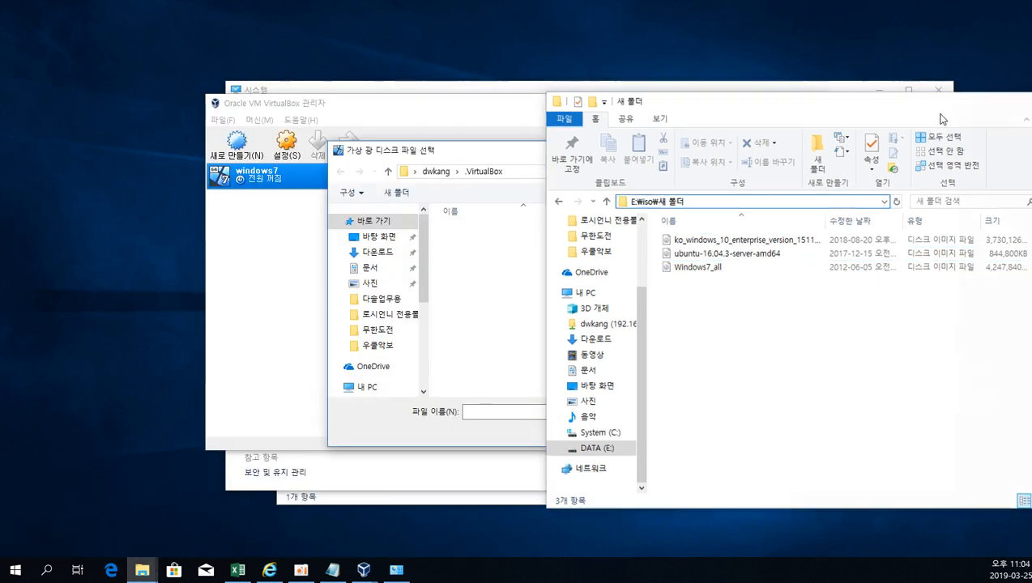
Choose the Windows7_all image from E:\iso\새 폴더 as the startup disk and boot the virtual machine from it.
{"action": "left_click", "coordinate": [547, 171]}
{"action": "key", "text": "ctrl+v"}
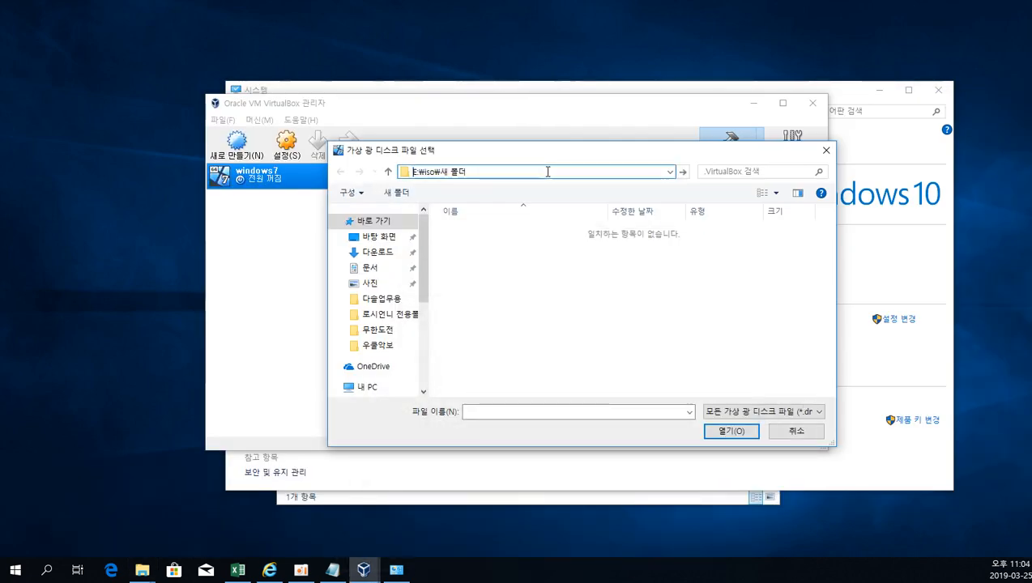
{"action": "key", "text": "Return"}
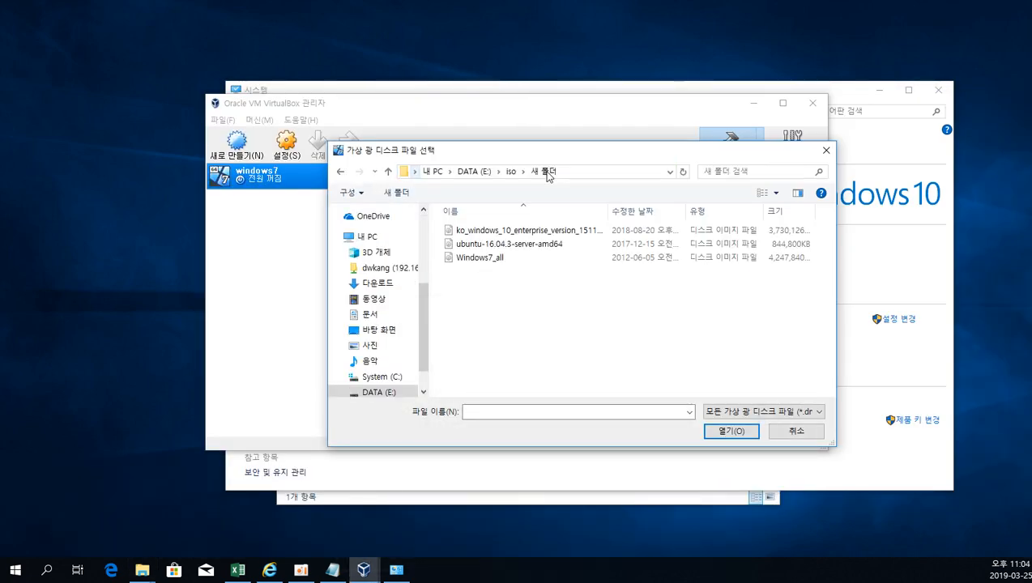
{"action": "double_click", "coordinate": [494, 259]}
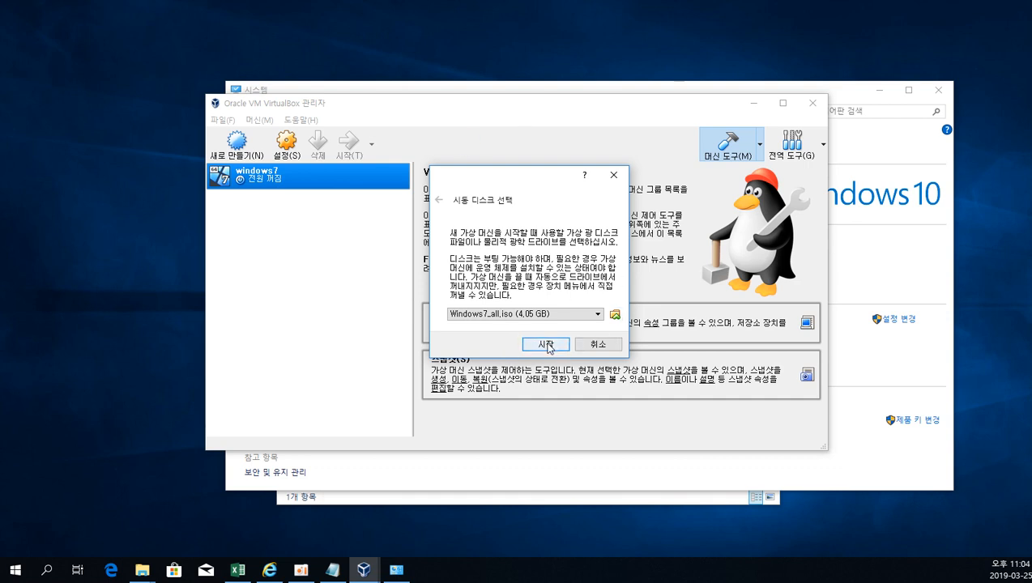
{"action": "left_click", "coordinate": [545, 344]}
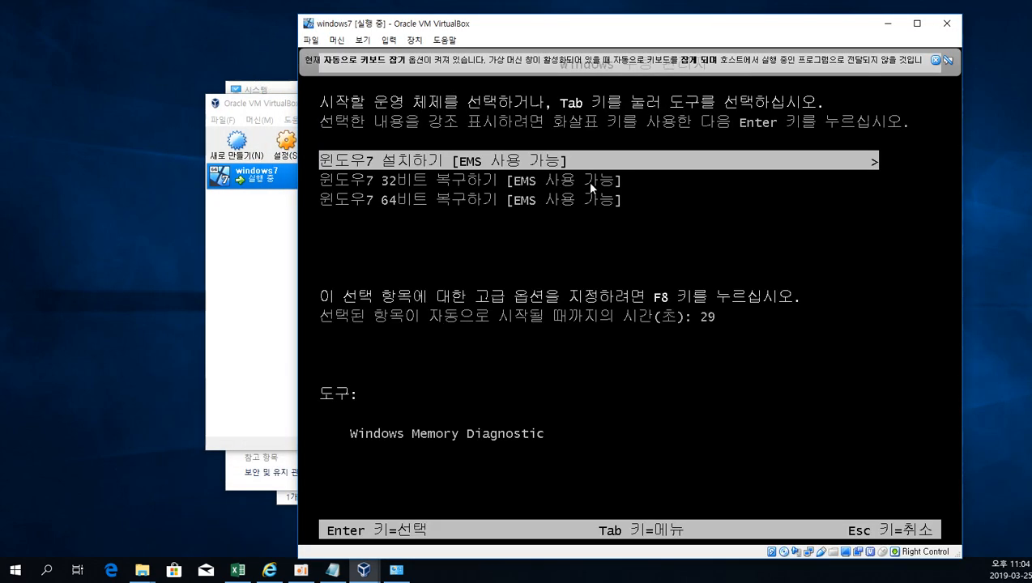
Let the virtual machine capture the mouse and keyboard, and boot the Windows 7 installation entry (윈도우7 설치하기).
{"action": "left_click", "coordinate": [934, 60]}
{"action": "left_click", "coordinate": [645, 191]}
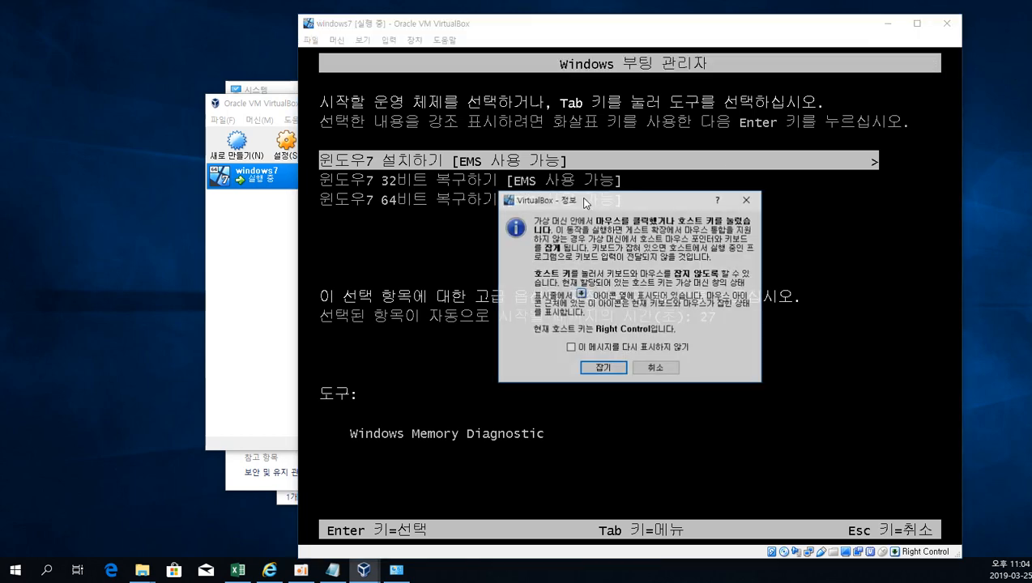
{"action": "left_click", "coordinate": [605, 368]}
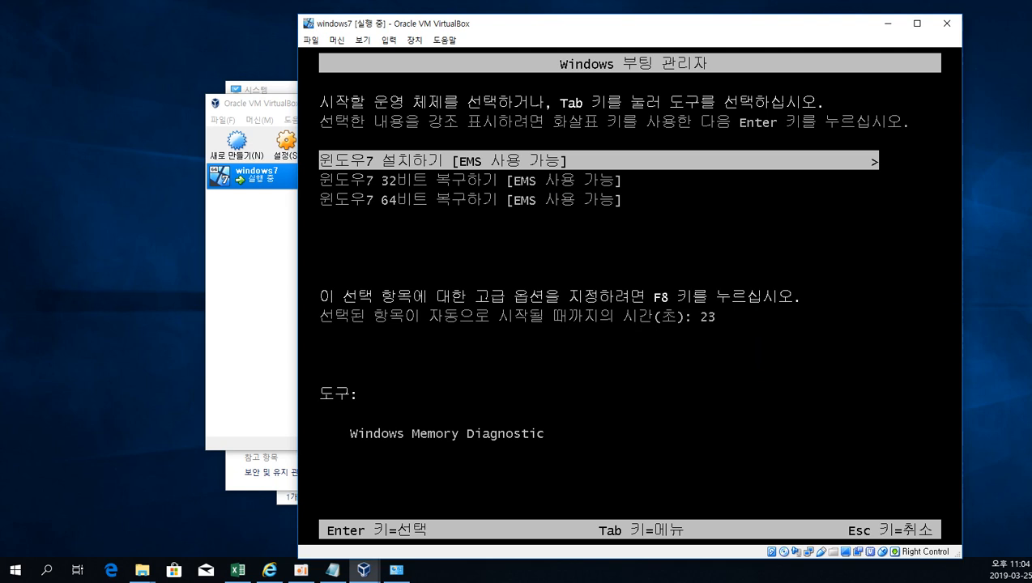
{"action": "key", "text": "Return"}
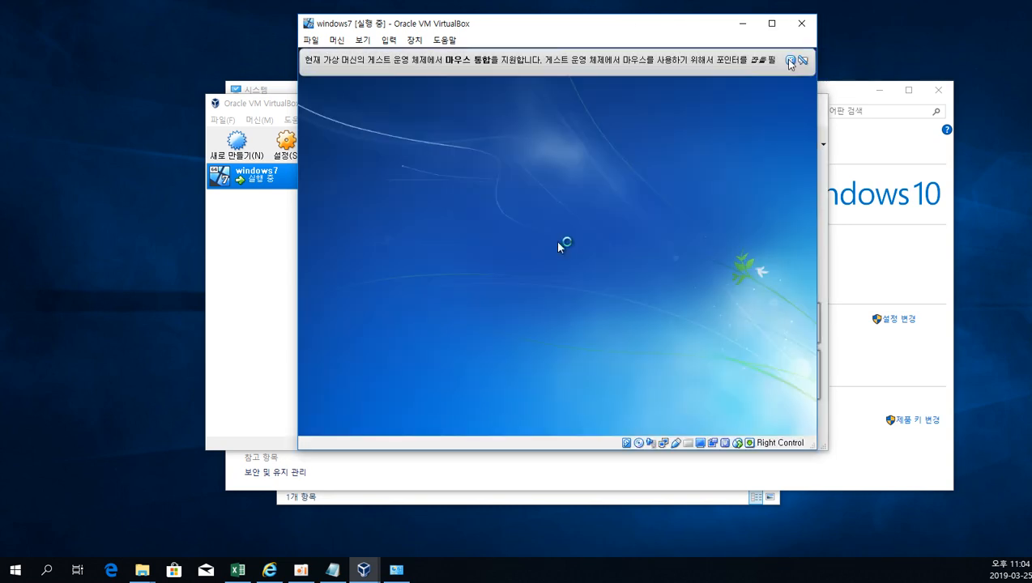
Dismiss the mouse integration notice, accept the Korean language and keyboard settings, and start the Windows 7 installation.
{"action": "left_click", "coordinate": [801, 61]}
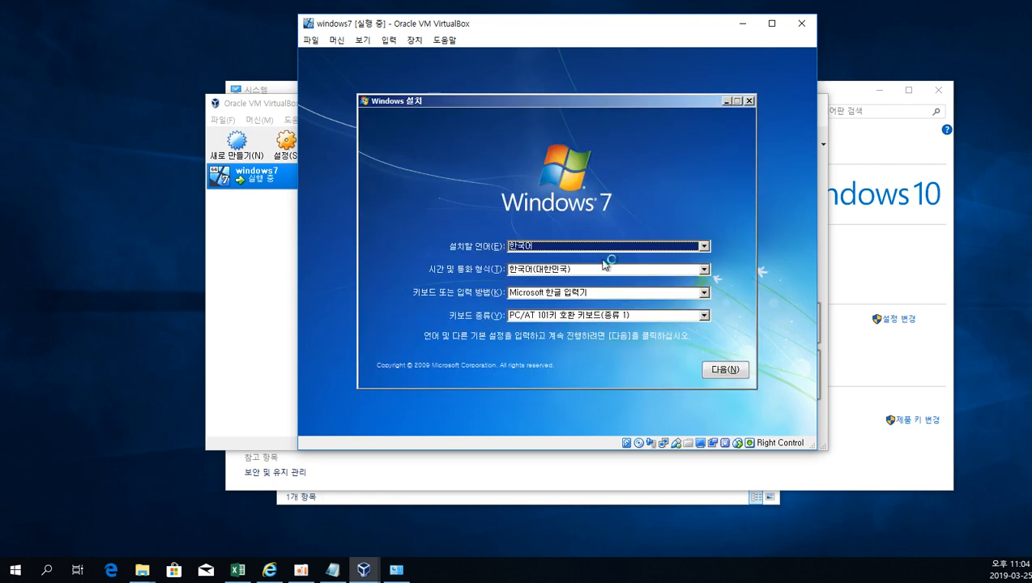
{"action": "left_click", "coordinate": [721, 370]}
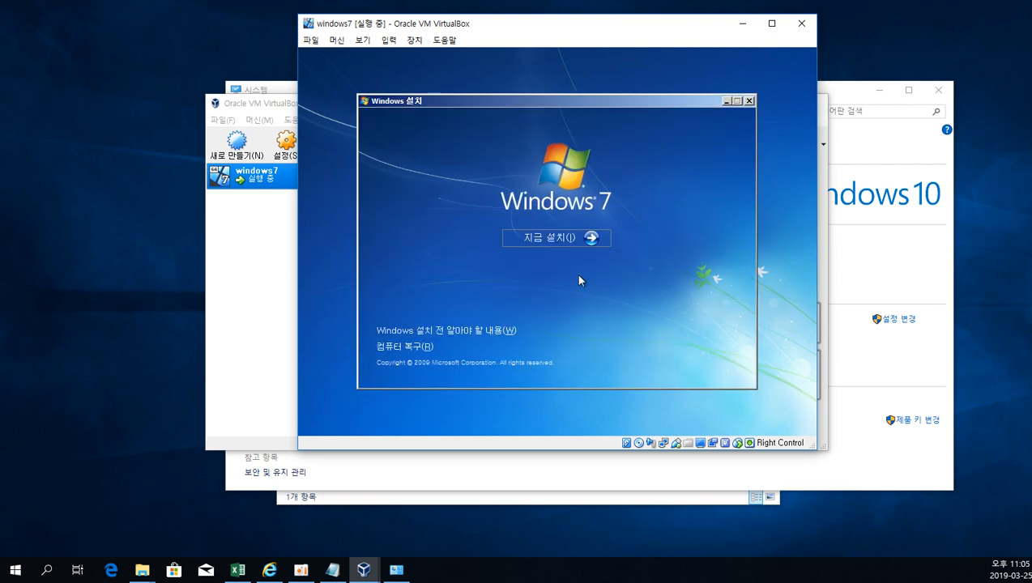
{"action": "left_click", "coordinate": [571, 236]}
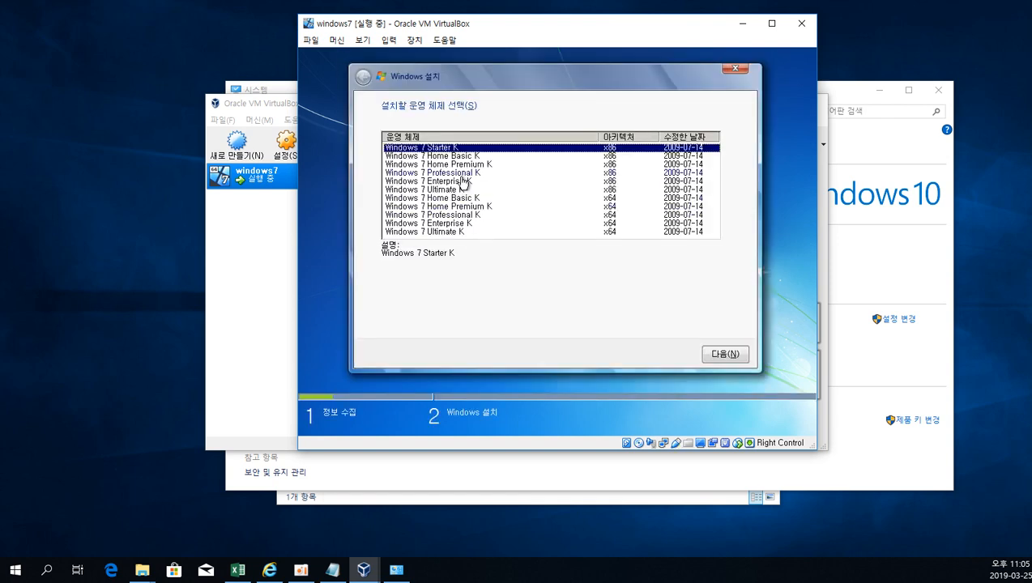
Select the x64 edition of Windows 7 Professional K for installation and accept the licence terms.
{"action": "left_click", "coordinate": [467, 216]}
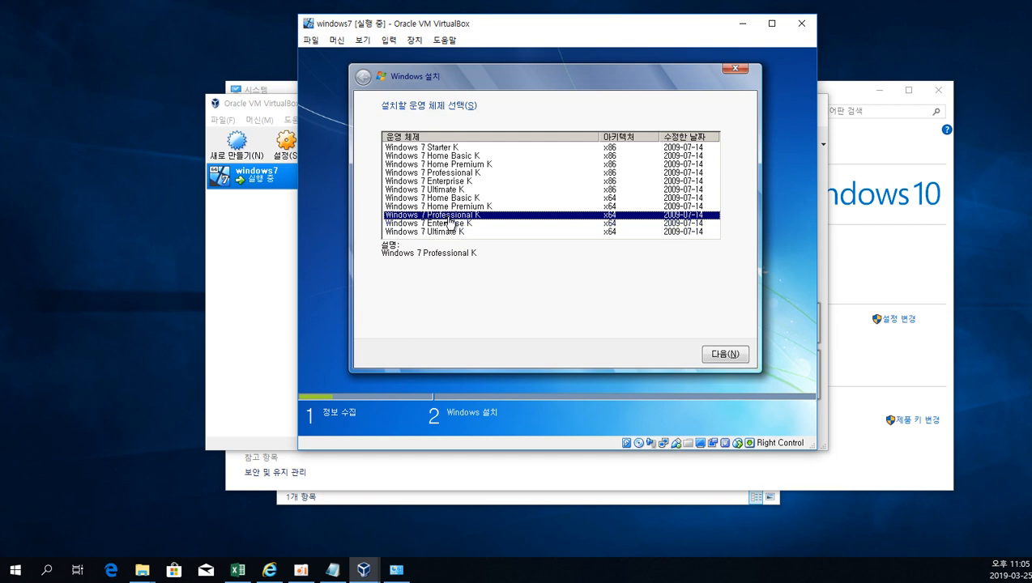
{"action": "left_click", "coordinate": [727, 354]}
{"action": "left_click", "coordinate": [421, 325]}
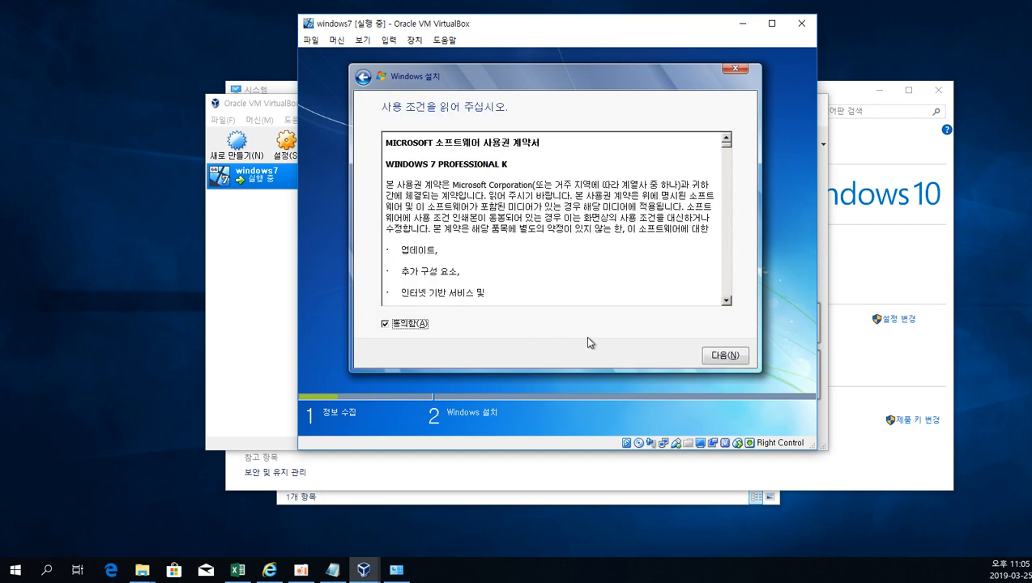
{"action": "left_click", "coordinate": [727, 356]}
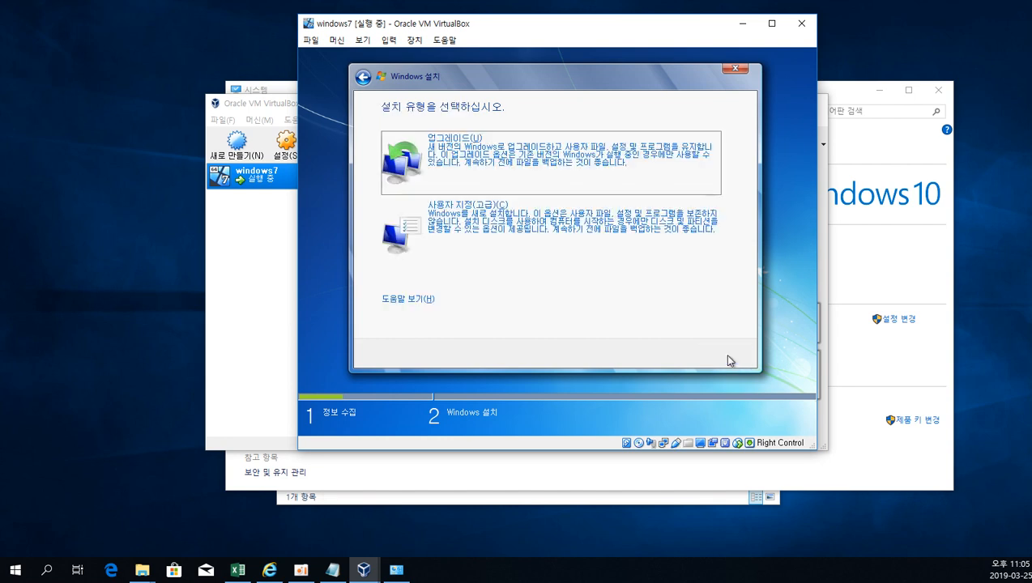
Choose the custom (advanced) installation and install Windows on the unallocated space of disk 0.
{"action": "left_click", "coordinate": [488, 233]}
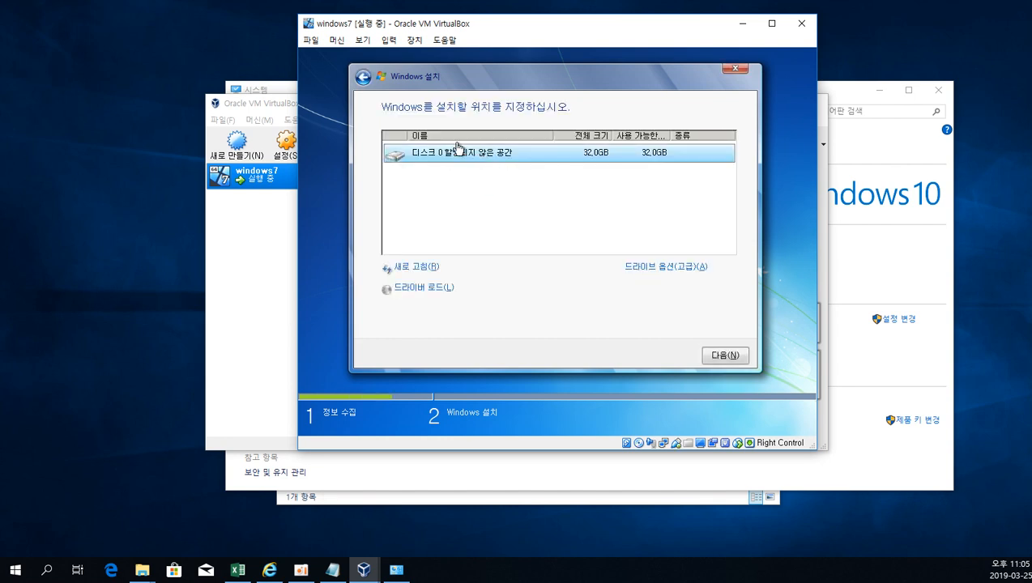
{"action": "left_click", "coordinate": [726, 356]}
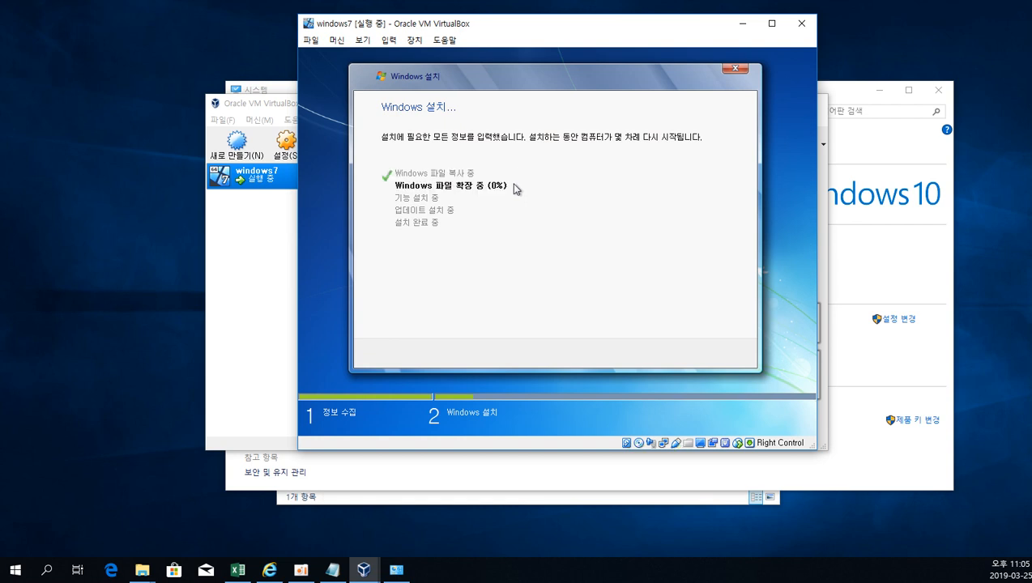
Switch to the Notepad notes and add the line "가상머신의 장점을 소개해드릴게요" a few blank lines below the existing text.
{"action": "left_click", "coordinate": [160, 232]}
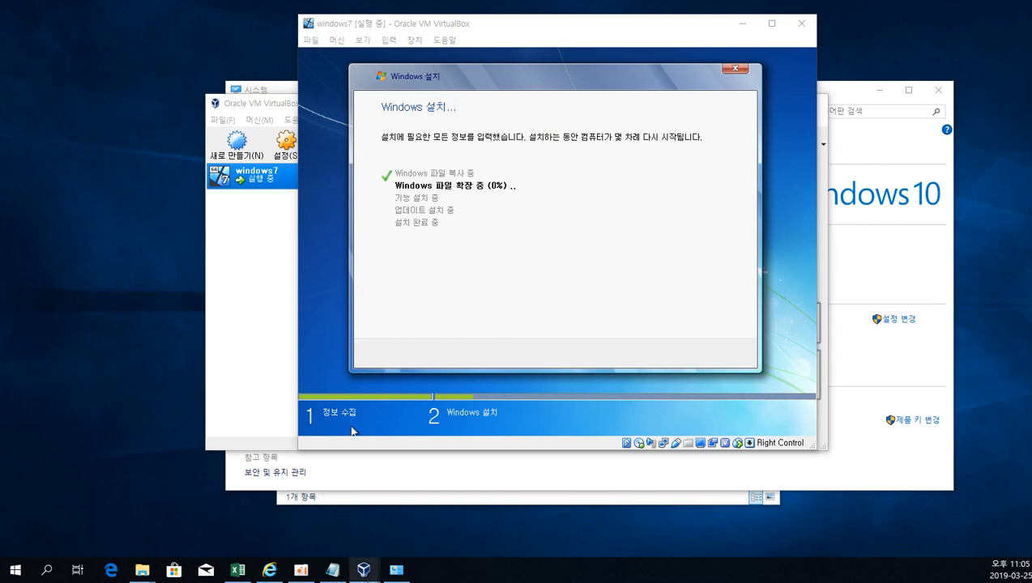
{"action": "left_click", "coordinate": [341, 577]}
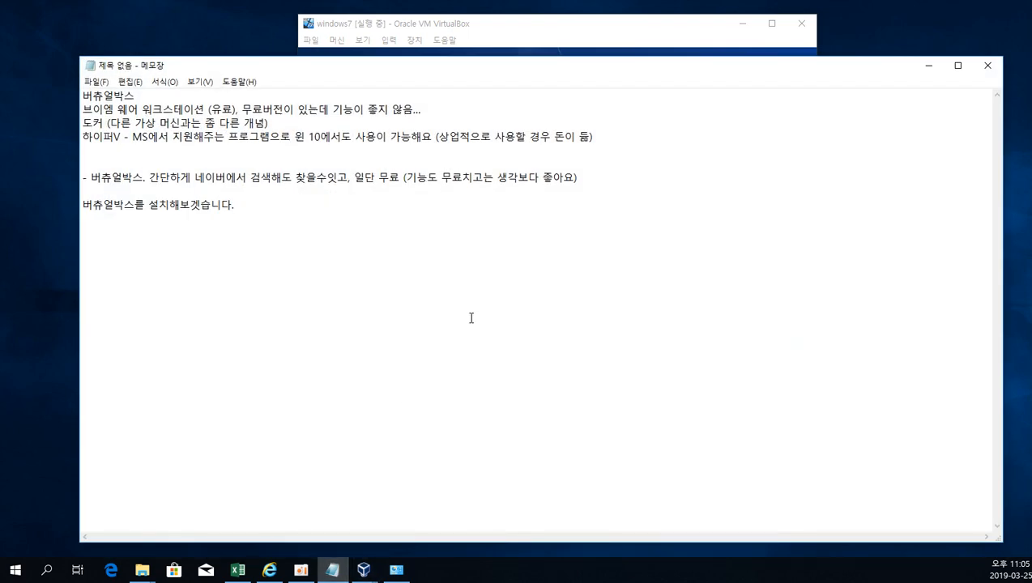
{"action": "key", "text": "Return"}
{"action": "key", "text": "Return"}
{"action": "key", "text": "Return"}
{"action": "type", "text": "가상머신의 장점을"}
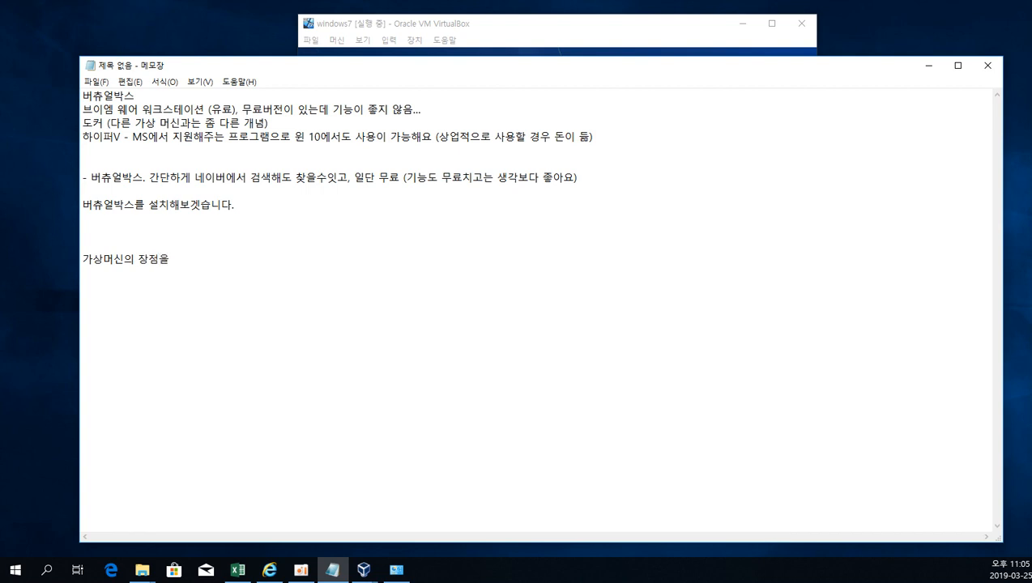
{"action": "type", "text": " 소개해드릴게요"}
{"action": "key", "text": "Return"}
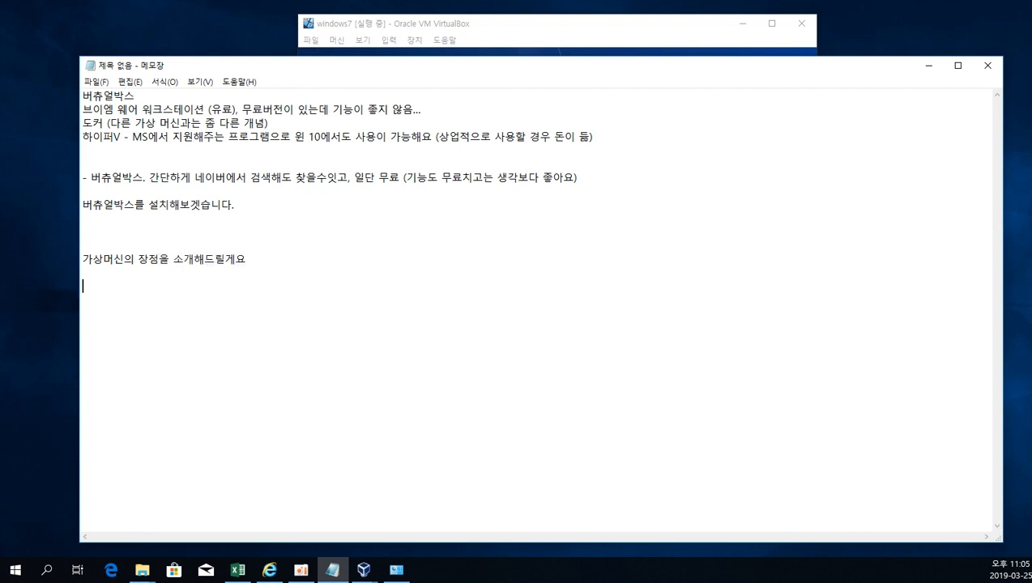
Add the first advantage below the heading, leaving a blank line between: "1. 쉽게깔고, 쉽게 지울수잇다.".
{"action": "key", "text": "Return"}
{"action": "type", "text": "1. 쉽게깔고, 쉬"}
{"action": "type", "text": "게 지울수있다."}
{"action": "key", "text": "Return"}
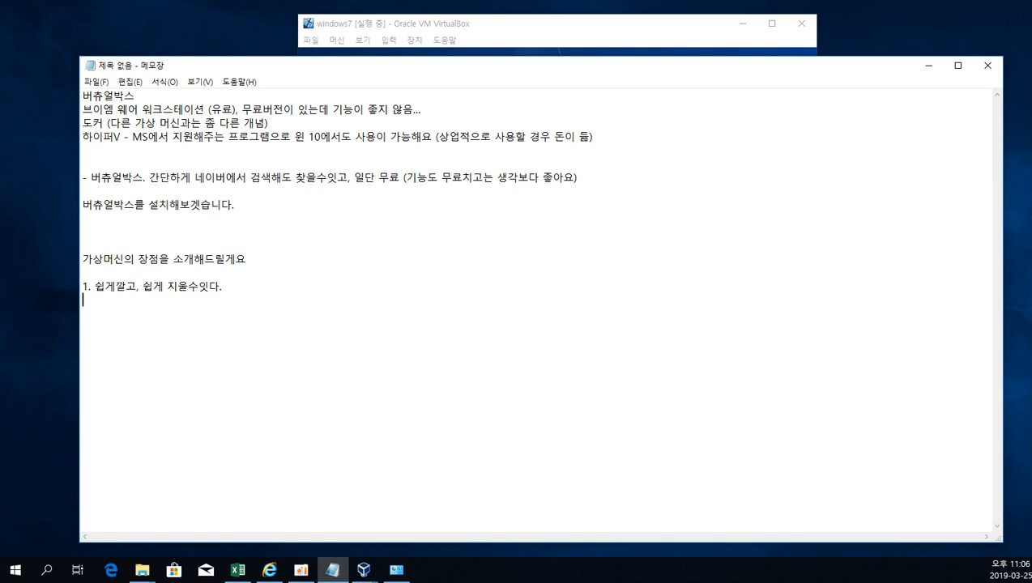
Add the second advantage to the notes: "2. 컴퓨터를 여러개 쓸수잇다.".
{"action": "type", "text": "-"}
{"action": "key", "text": "BackSpace"}
{"action": "type", "text": "2."}
{"action": "key", "text": "BackSpace"}
{"action": "key", "text": "BackSpace"}
{"action": "key", "text": "BackSpace"}
{"action": "key", "text": "BackSpace"}
{"action": "type", "text": "2."}
{"action": "type", "text": "컴퓨터를 여러개 "}
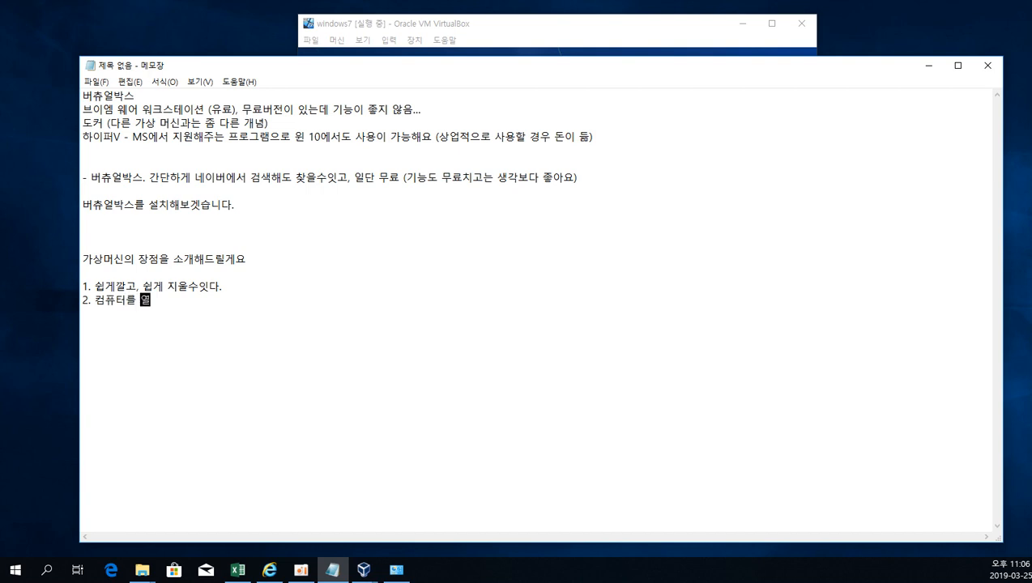
{"action": "type", "text": "쓸수있어요"}
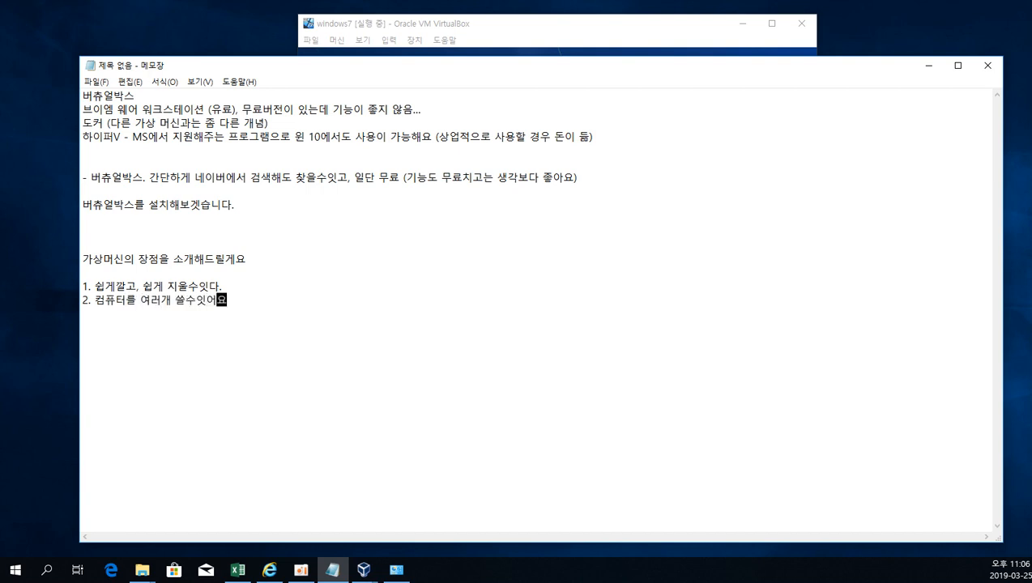
{"action": "key", "text": "BackSpace"}
{"action": "key", "text": "BackSpace"}
{"action": "type", "text": "다."}
Below the second advantage, start a parenthesised list of operating systems: "(windows, Linux, 맥, 솔라리스, windows server".
{"action": "key", "text": "Return"}
{"action": "type", "text": "("}
{"action": "type", "text": "windows"}
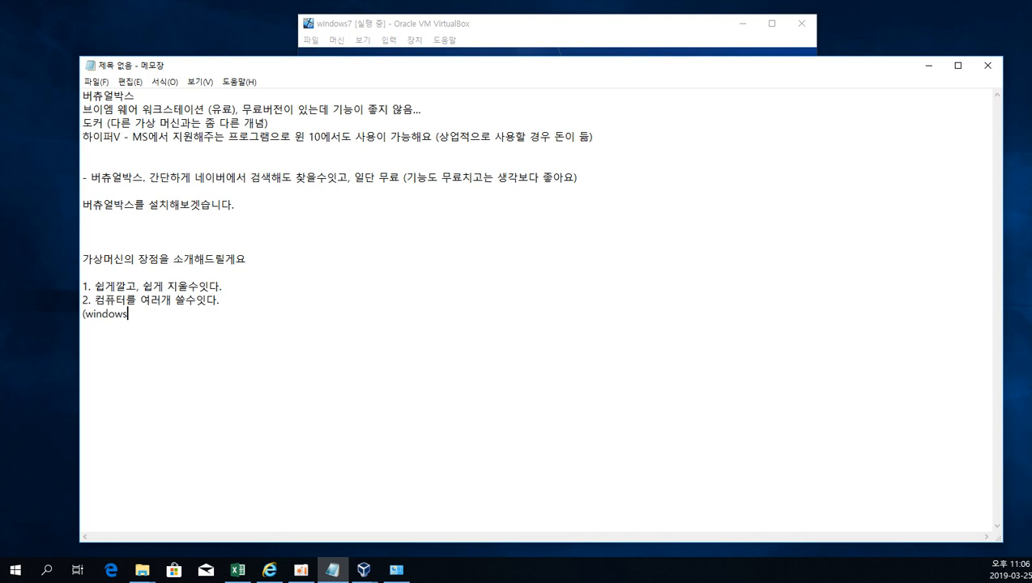
{"action": "type", "text": ", "}
{"action": "type", "text": "Linux,"}
{"action": "type", "text": " k"}
{"action": "type", "text": "MAC"}
{"action": "key", "text": "BackSpace"}
{"action": "key", "text": "BackSpace"}
{"action": "key", "text": "BackSpace"}
{"action": "key", "text": "BackSpace"}
{"action": "type", "text": "MA"}
{"action": "key", "text": "BackSpace"}
{"action": "key", "text": "BackSpace"}
{"action": "type", "text": "MAC"}
{"action": "key", "text": "BackSpace"}
{"action": "key", "text": "BackSpace"}
{"action": "key", "text": "BackSpace"}
{"action": "type", "text": "맥, 솔라리스 "}
{"action": "type", "text": " windows server "}
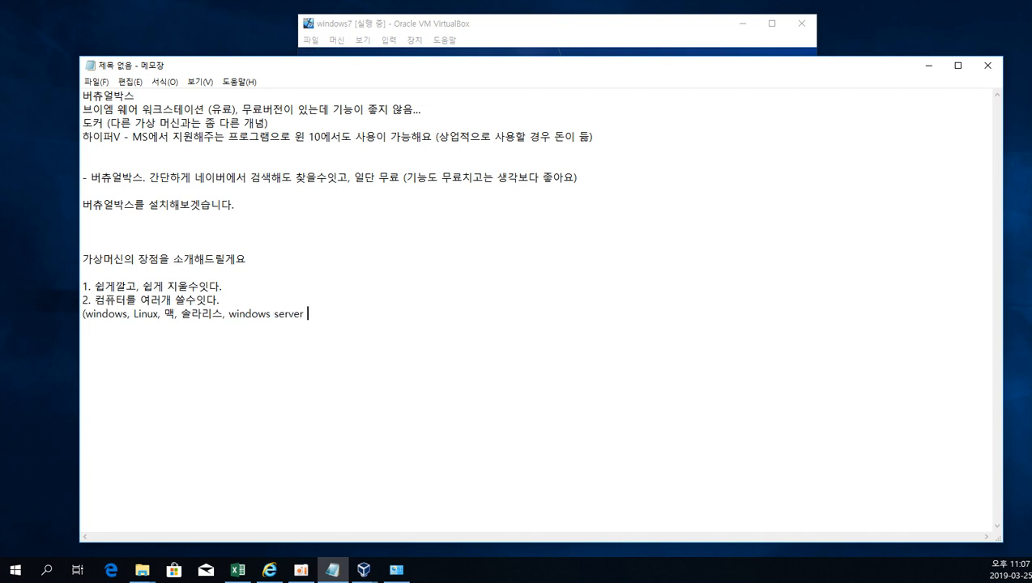
{"action": "type", "text": "2012, 2008, 2016"}
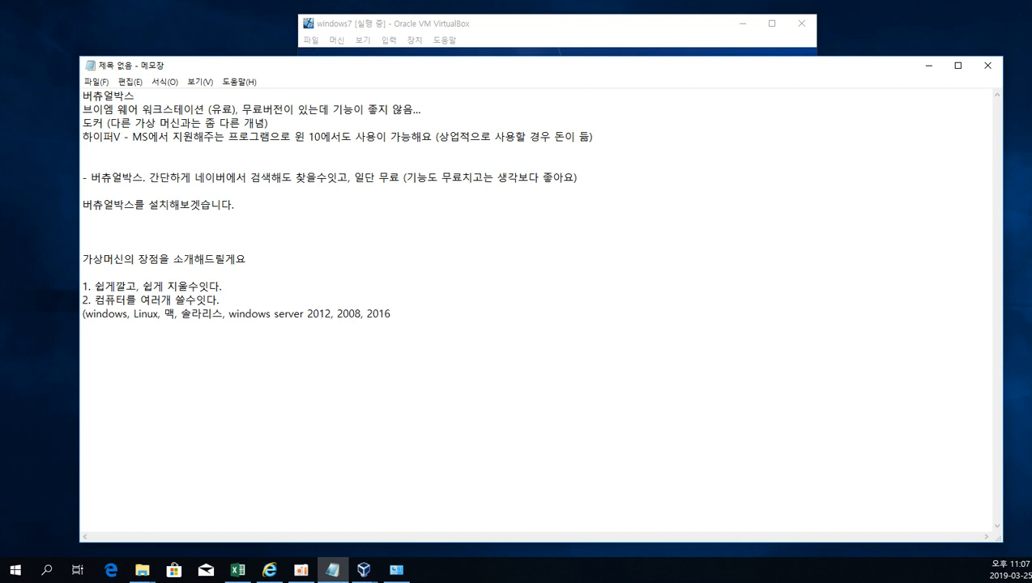
Complete the parenthesised operating system line with "2012, 2008, 2016.... 쓰고싶은데.. 제한이 생김...)".
{"action": "type", "text": ".... 쓰고싶은데.."}
{"action": "type", "text": "제한이 "}
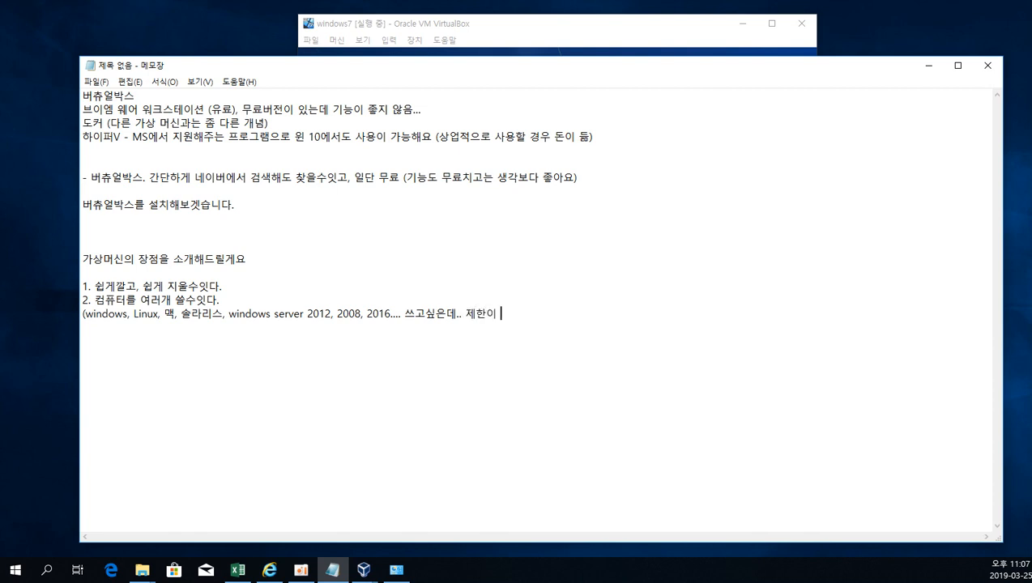
{"action": "type", "text": "생김...)"}
Add the line "가상머신으로 만들어서 위의 OS를 활용할수잇다." below the operating system list.
{"action": "key", "text": "Return"}
{"action": "key", "text": "Return"}
{"action": "type", "text": "가상머신으로 만"}
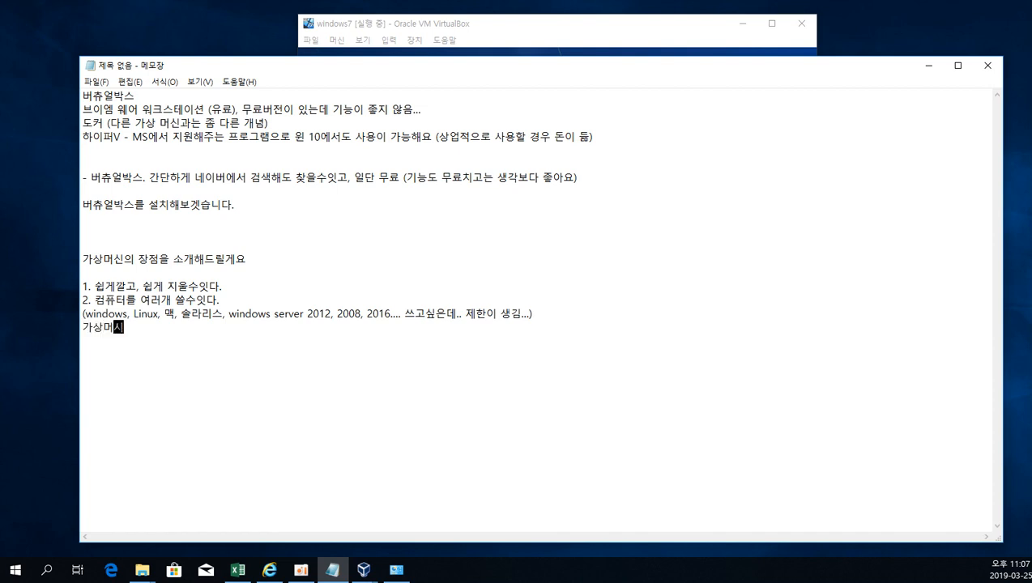
{"action": "type", "text": "들어서 "}
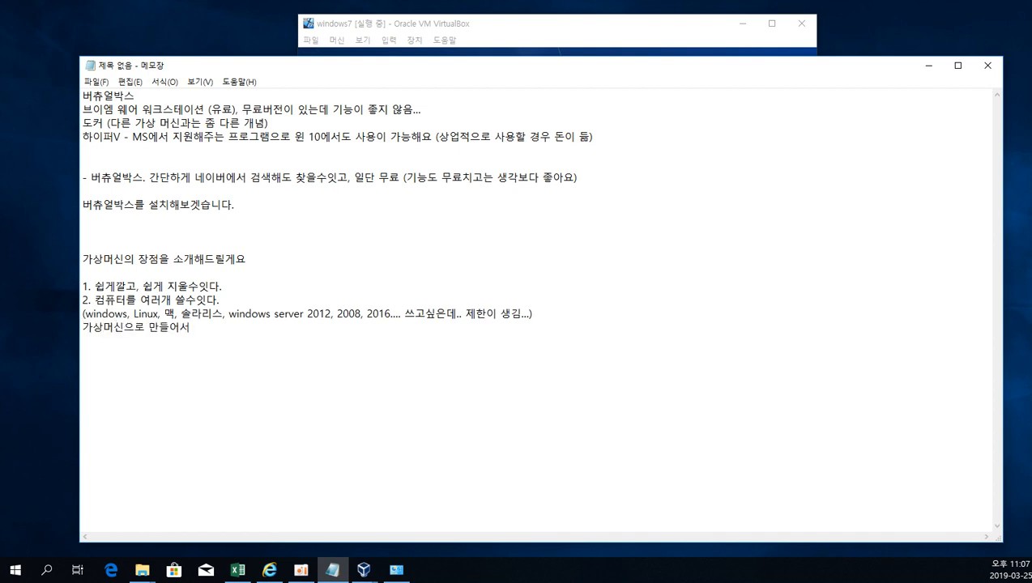
{"action": "type", "text": "위의 OS를 하"}
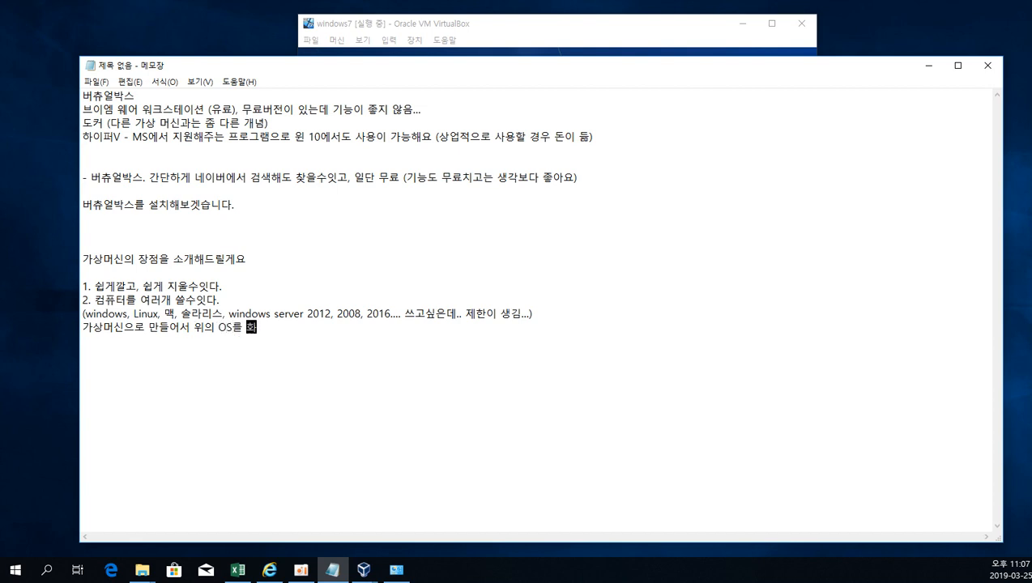
{"action": "type", "text": "ㄹ용,"}
{"action": "type", "text": "할수잇다."}
Add the third advantage to the notes: "3. 일부 무료버전, 일부 가상머신에서는 지원하지 않지만 "스냅샷"".
{"action": "key", "text": "Return"}
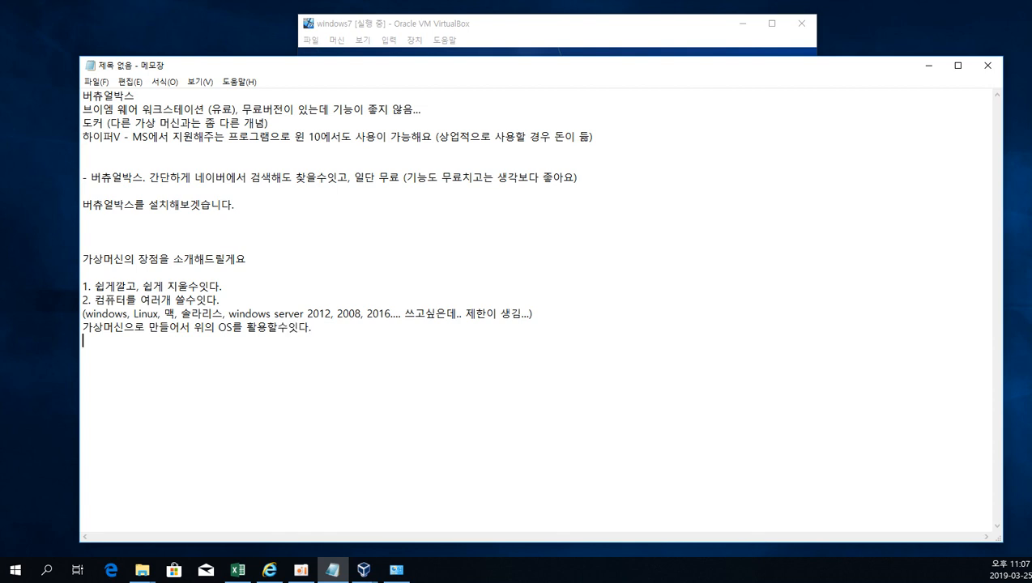
{"action": "key", "text": "Return"}
{"action": "type", "text": "3."}
{"action": "type", "text": "무료버전,"}
{"action": "key", "text": "BackSpace"}
{"action": "key", "text": "BackSpace"}
{"action": "key", "text": "BackSpace"}
{"action": "key", "text": "BackSpace"}
{"action": "key", "text": "BackSpace"}
{"action": "key", "text": "BackSpace"}
{"action": "type", "text": "이ㄹ부 무료버전"}
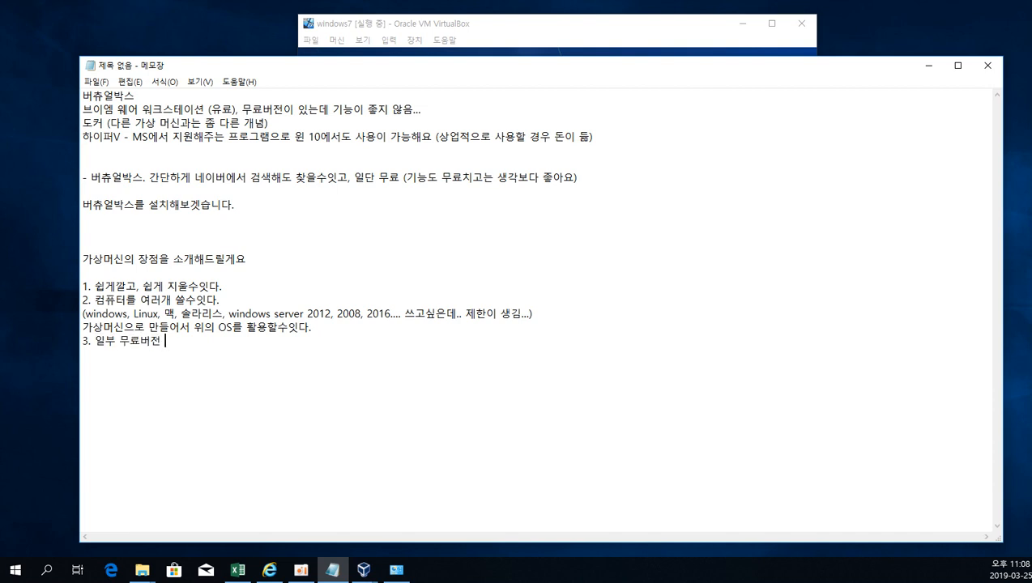
{"action": "key", "text": "BackSpace"}
{"action": "type", "text": ", 일부 가상머신에서는 지원하지 "}
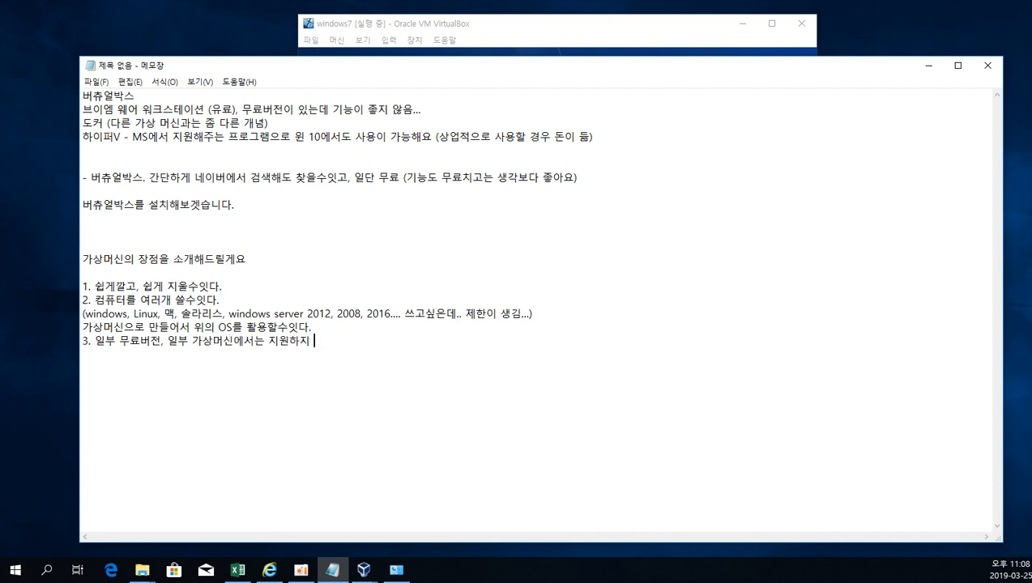
{"action": "type", "text": "않지만 \"스냅샷\""}
{"action": "key", "text": "Left"}
{"action": "key", "text": "Left"}
{"action": "key", "text": "Left"}
{"action": "key", "text": "Left"}
{"action": "type", "text": "\""}
{"action": "key", "text": "Right"}
{"action": "key", "text": "Right"}
{"action": "key", "text": "Right"}
{"action": "key", "text": "Right"}
Explain the snapshot on a new line of the notes: "- 사진을 찍는 기능, 설정을 저장하는 기능".
{"action": "key", "text": "Return"}
{"action": "type", "text": "- 사진ㅇ"}
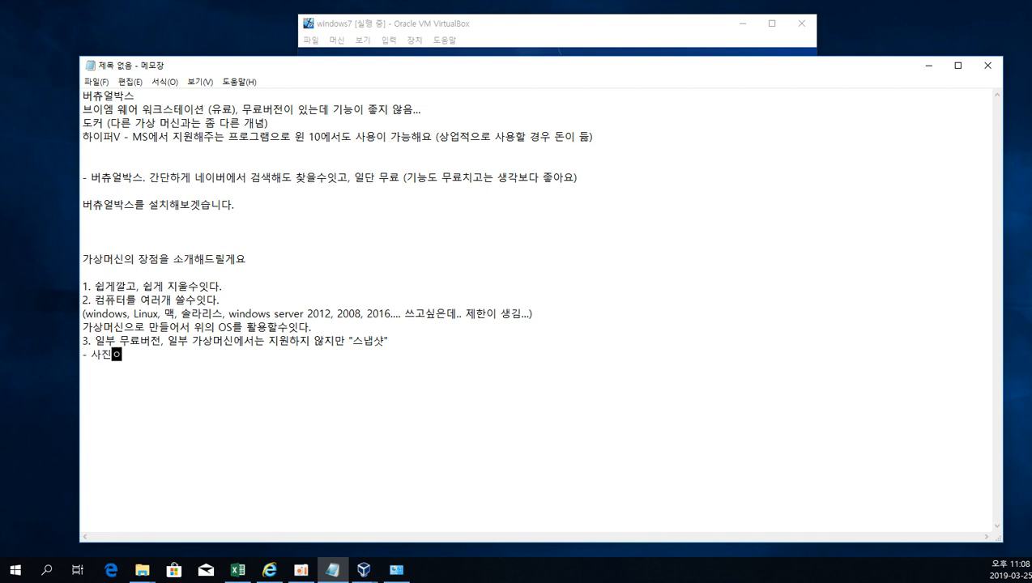
{"action": "type", "text": "을 찍는 기능인데."}
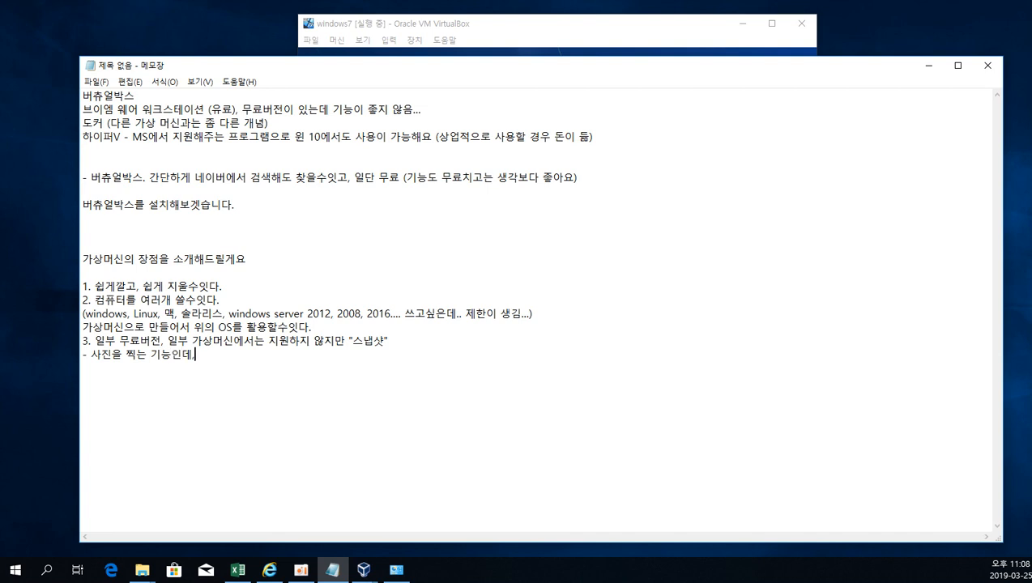
{"action": "key", "text": "BackSpace"}
{"action": "key", "text": "BackSpace"}
{"action": "key", "text": "BackSpace"}
{"action": "key", "text": "BackSpace"}
{"action": "type", "text": ", 설정을 찾"}
{"action": "type", "text": "장하는 기능"}
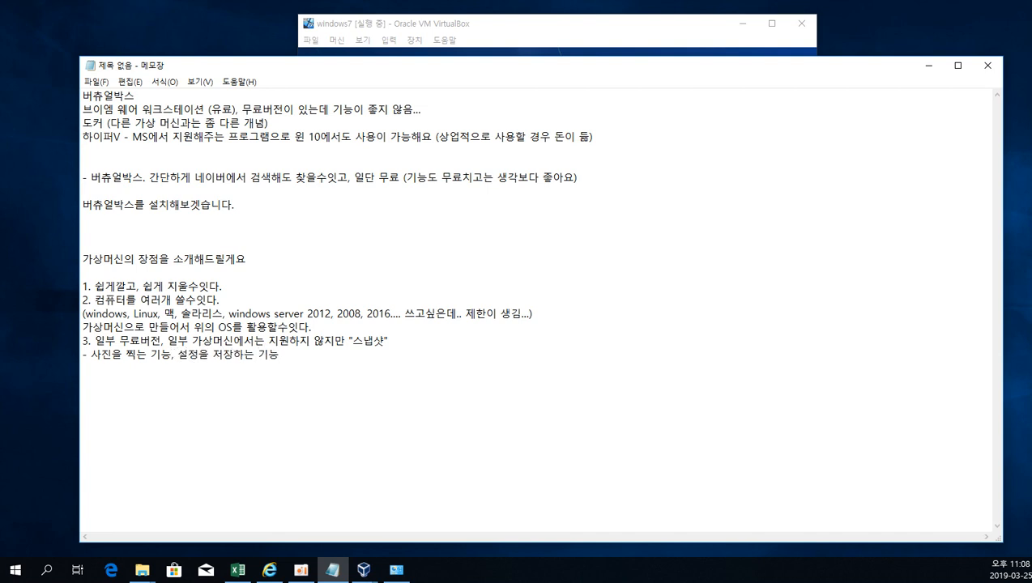
{"action": "key", "text": "Return"}
Check the Windows 7 installation progress in the virtual machine and review the numbered advantages in the notes.
{"action": "left_click", "coordinate": [514, 30]}
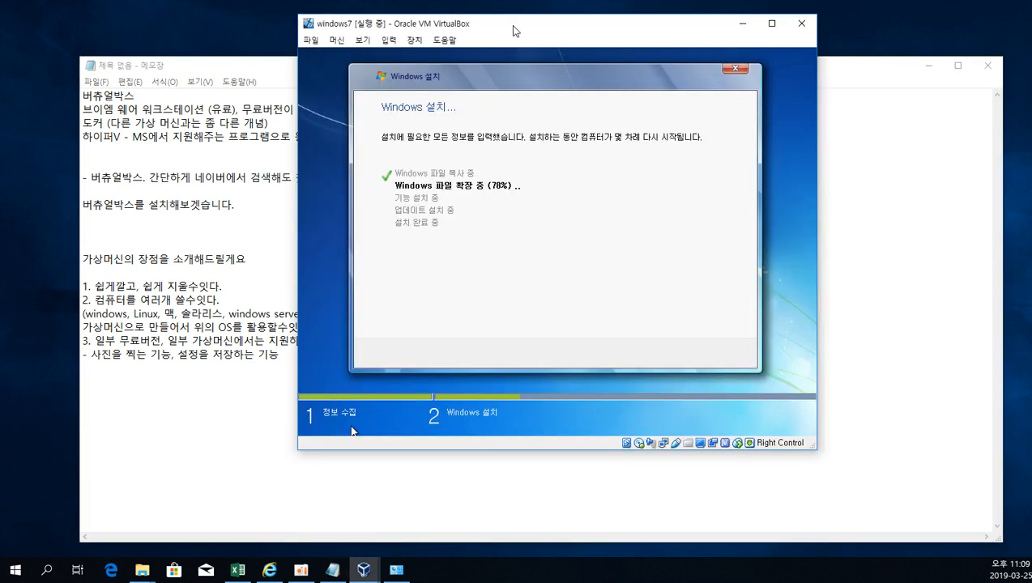
{"action": "left_click", "coordinate": [929, 257]}
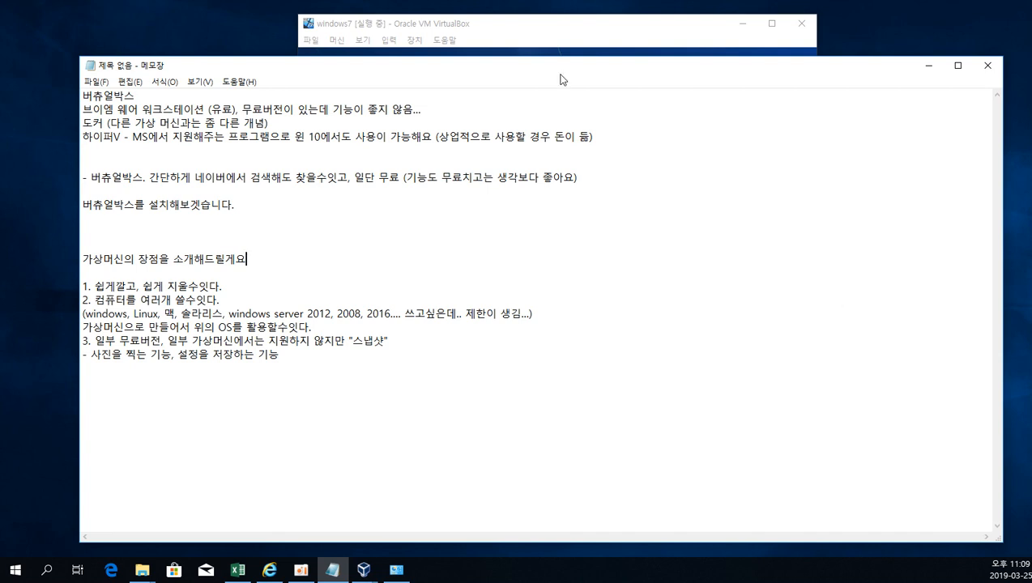
{"action": "left_click", "coordinate": [538, 29]}
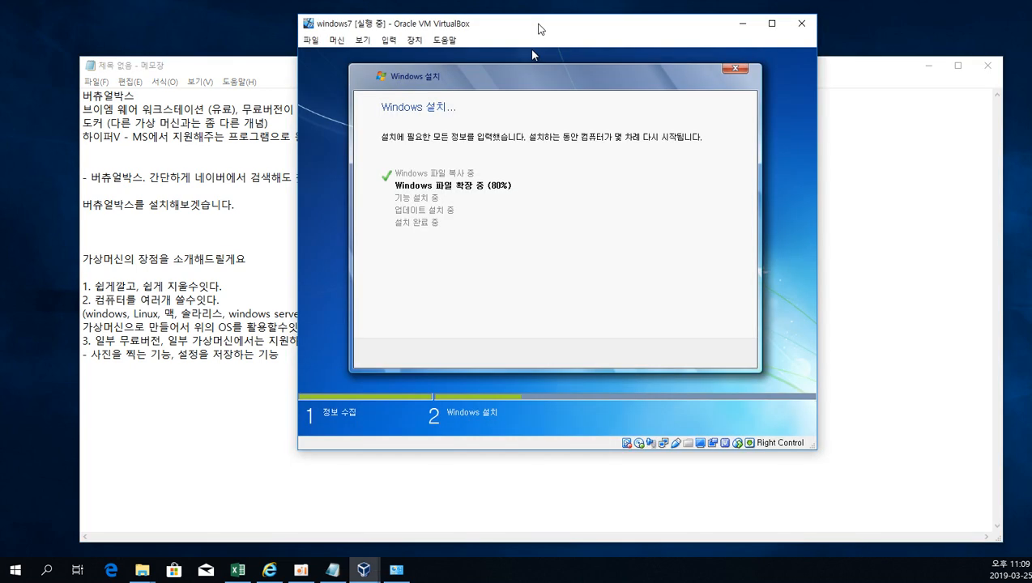
{"action": "left_click", "coordinate": [339, 385]}
{"action": "left_click_drag", "start_coordinate": [329, 375], "coordinate": [83, 287]}
{"action": "left_click", "coordinate": [153, 287]}
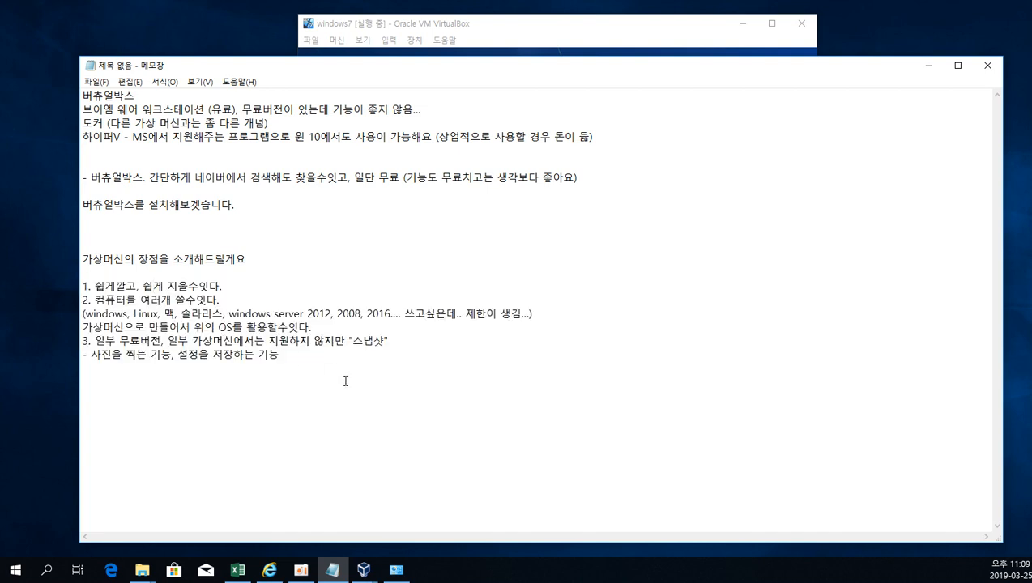
{"action": "left_click_drag", "start_coordinate": [344, 380], "coordinate": [51, 291]}
{"action": "left_click", "coordinate": [82, 282]}
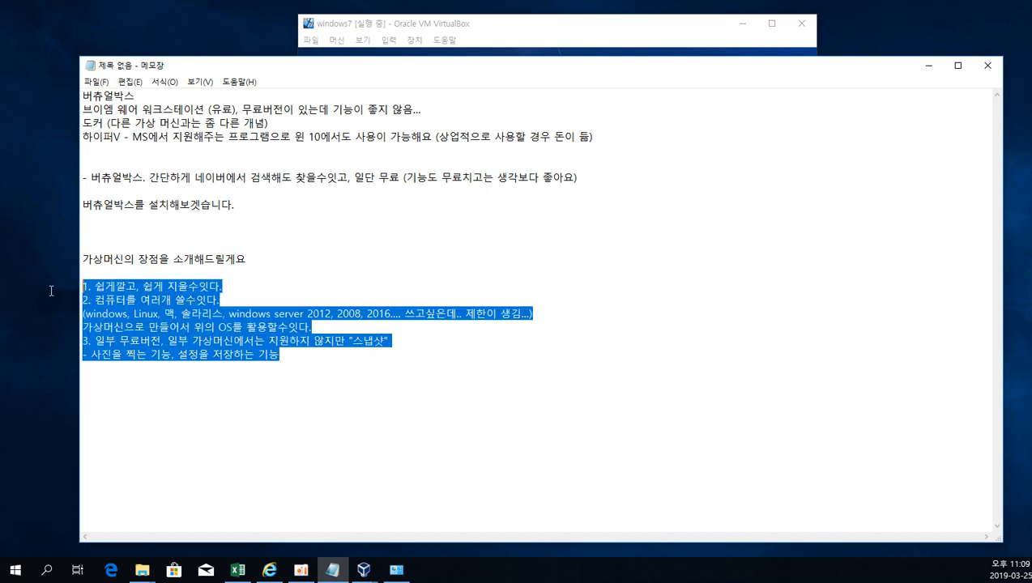
{"action": "left_click", "coordinate": [427, 371]}
{"action": "left_click", "coordinate": [378, 355]}
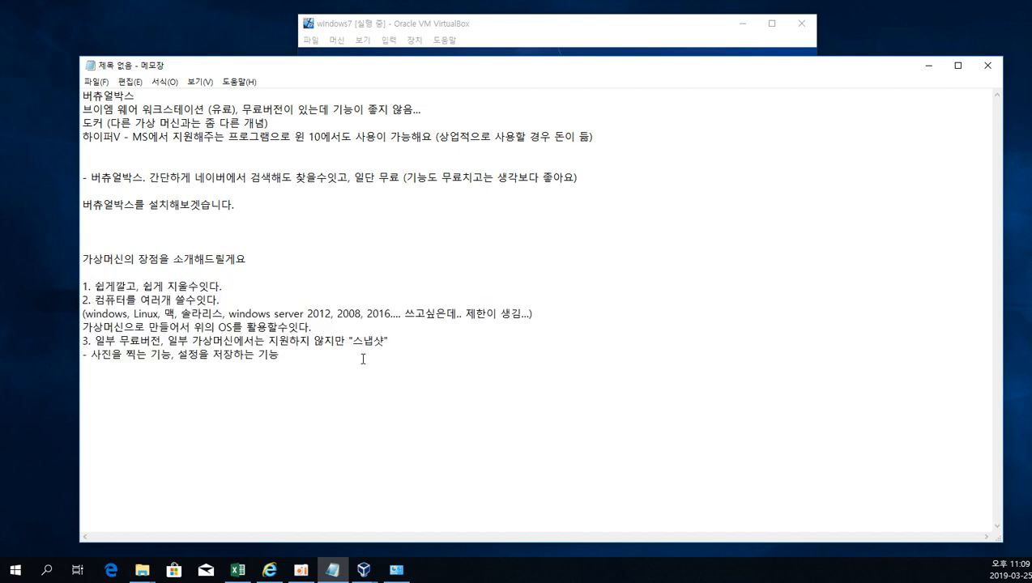
{"action": "left_click_drag", "start_coordinate": [363, 359], "coordinate": [2, 285]}
{"action": "left_click", "coordinate": [615, 407]}
{"action": "left_click", "coordinate": [507, 33]}
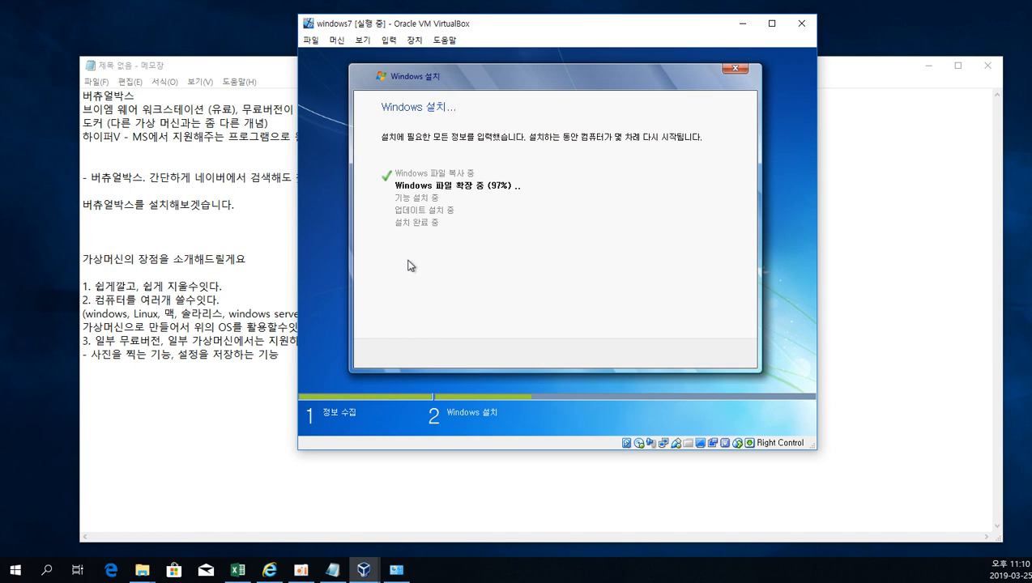
{"action": "left_click", "coordinate": [243, 303]}
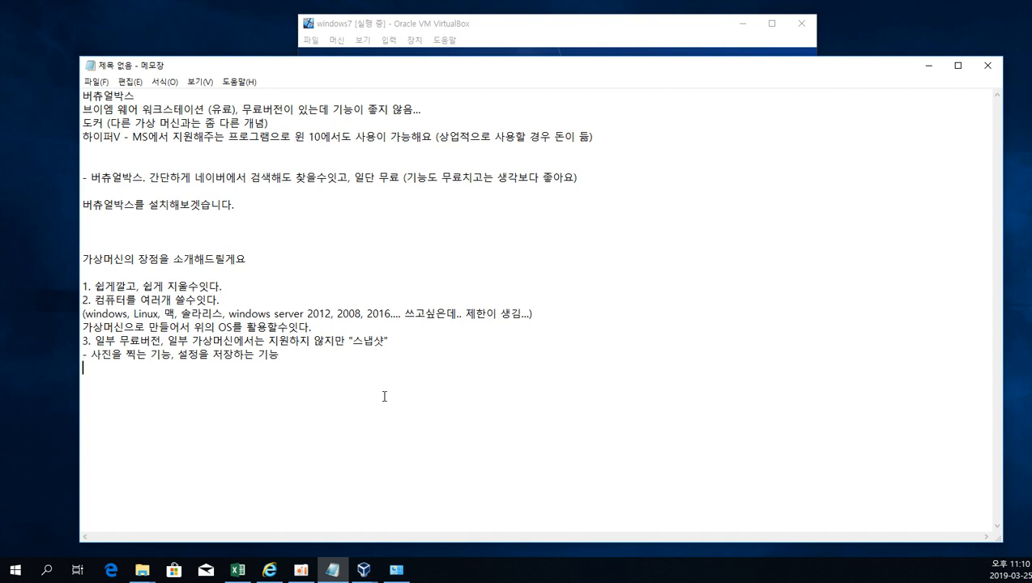
Return to the windows7 virtual machine, view its general settings, and close them without changes.
{"action": "left_click", "coordinate": [473, 28]}
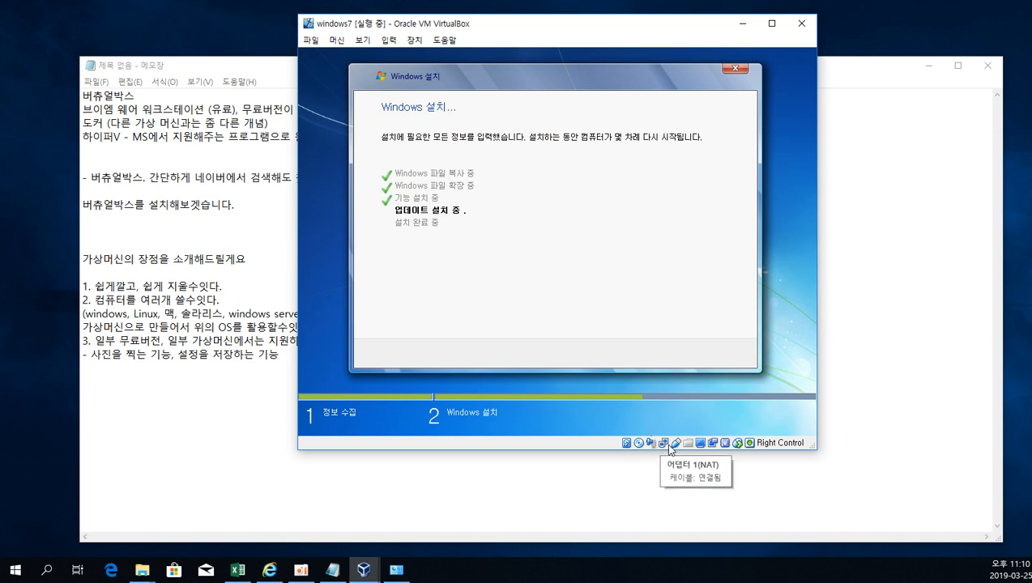
{"action": "left_click", "coordinate": [318, 43]}
{"action": "left_click", "coordinate": [344, 55]}
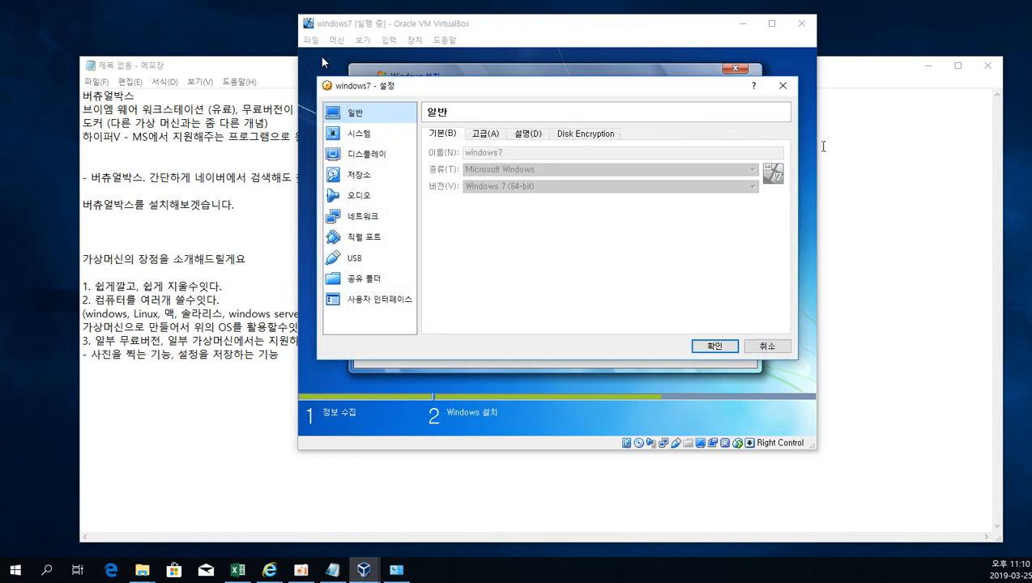
{"action": "left_click", "coordinate": [783, 86]}
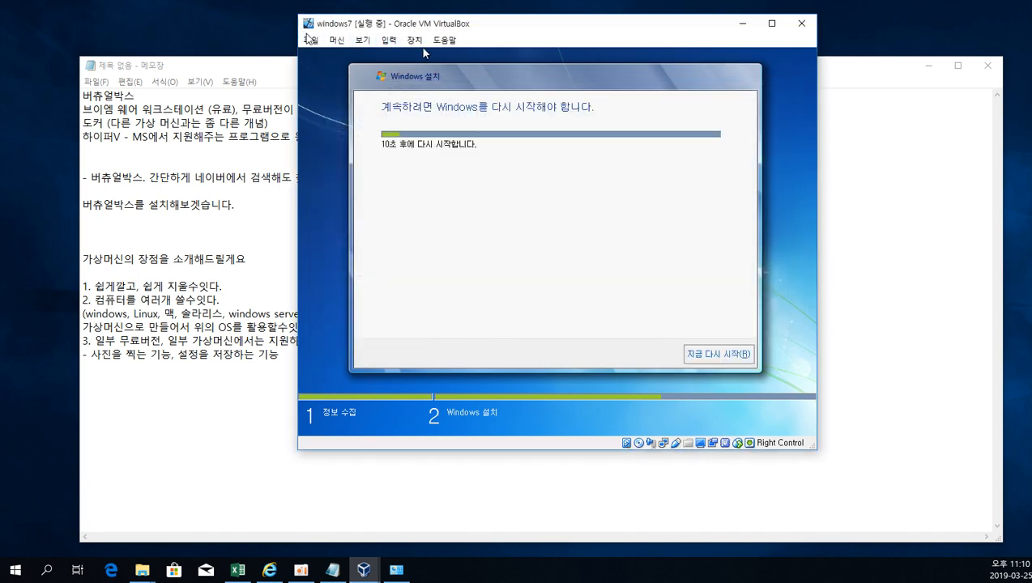
Restart Windows immediately in the virtual machine to continue the installation, and dismiss the mouse integration notices.
{"action": "left_click", "coordinate": [743, 356]}
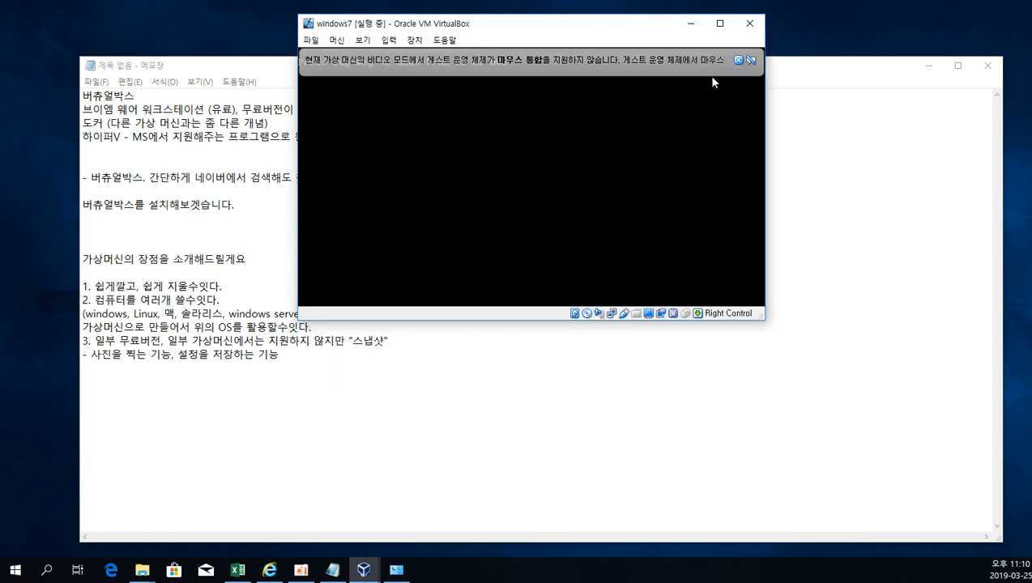
{"action": "left_click", "coordinate": [734, 58]}
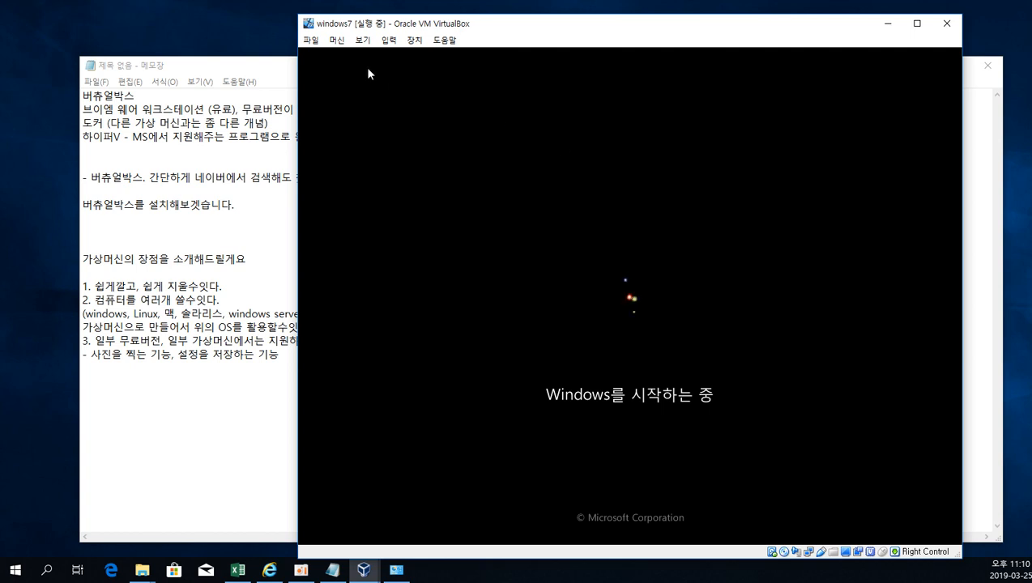
{"action": "left_click_drag", "start_coordinate": [372, 25], "coordinate": [301, 15]}
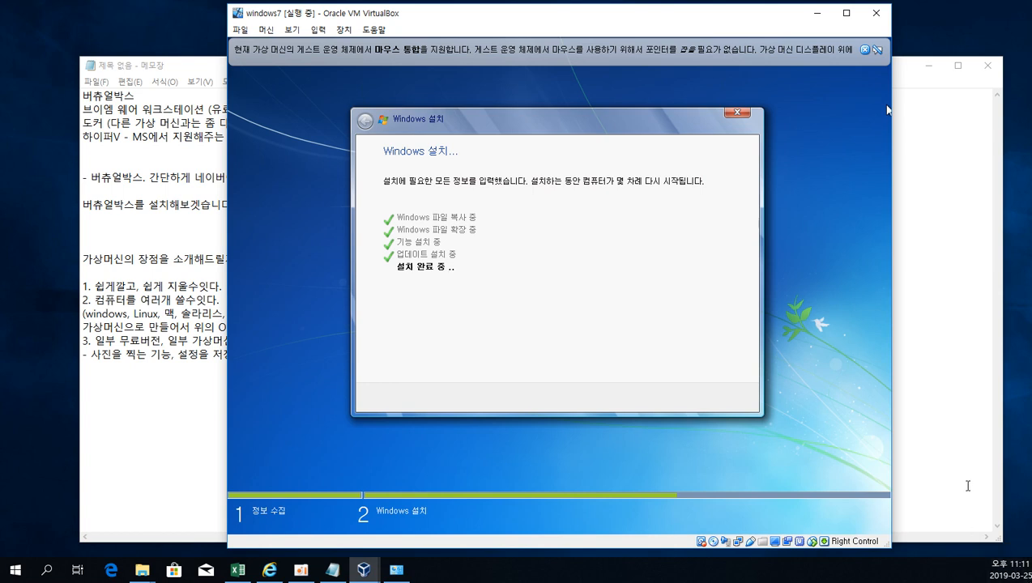
{"action": "left_click", "coordinate": [865, 50]}
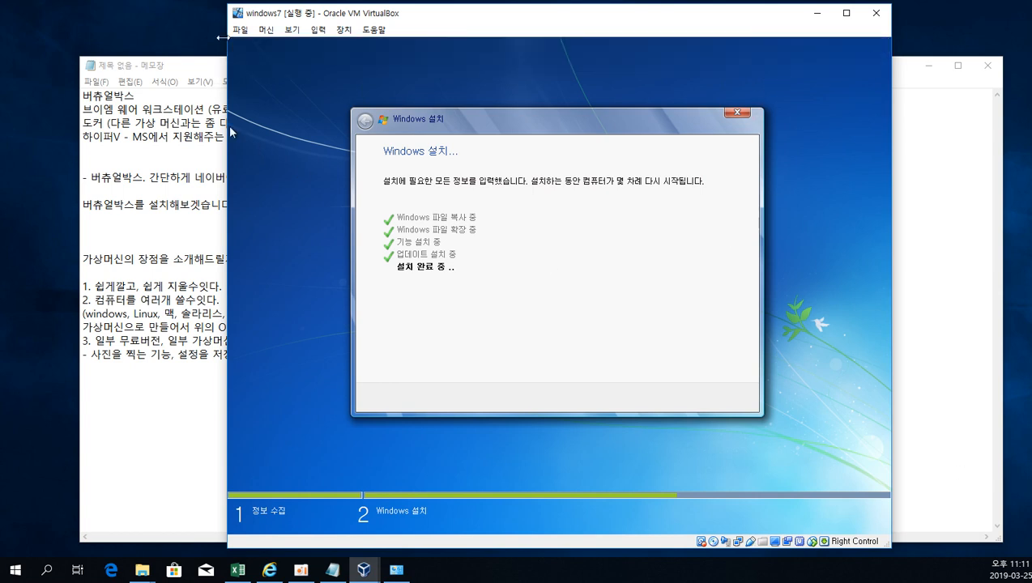
{"action": "left_click", "coordinate": [243, 30]}
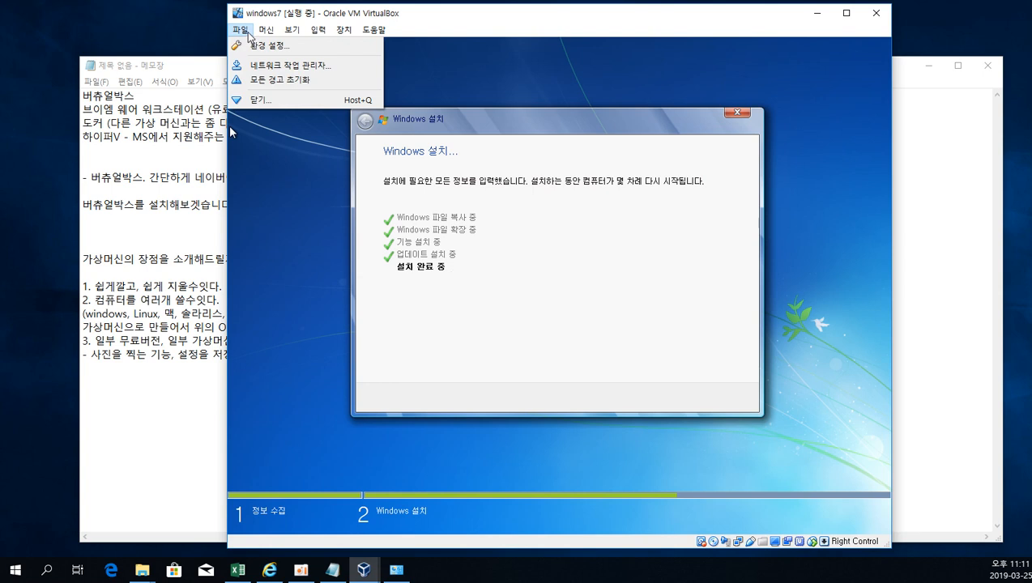
{"action": "mouse_move", "coordinate": [261, 36]}
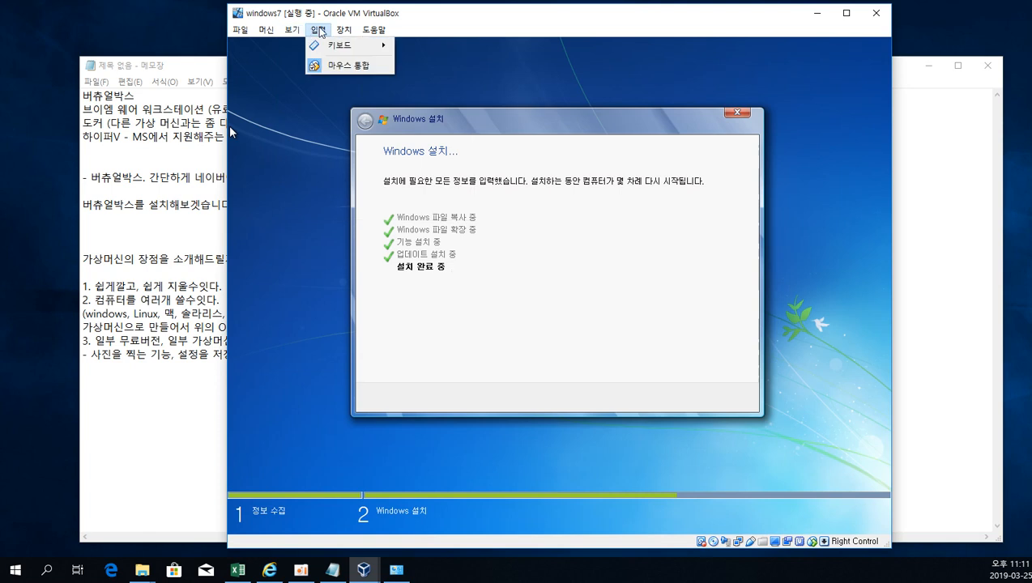
{"action": "mouse_move", "coordinate": [350, 32]}
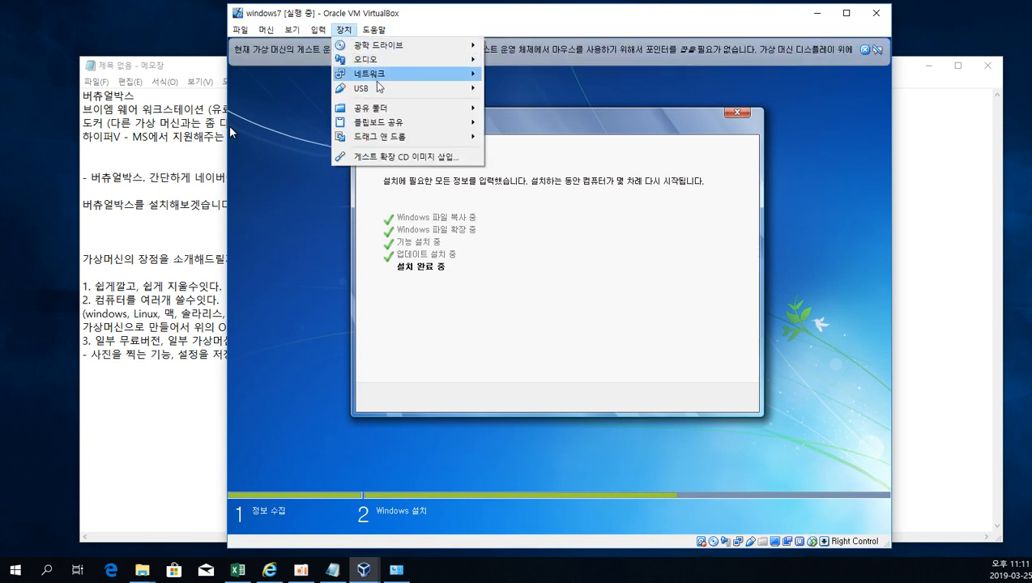
{"action": "mouse_move", "coordinate": [403, 77]}
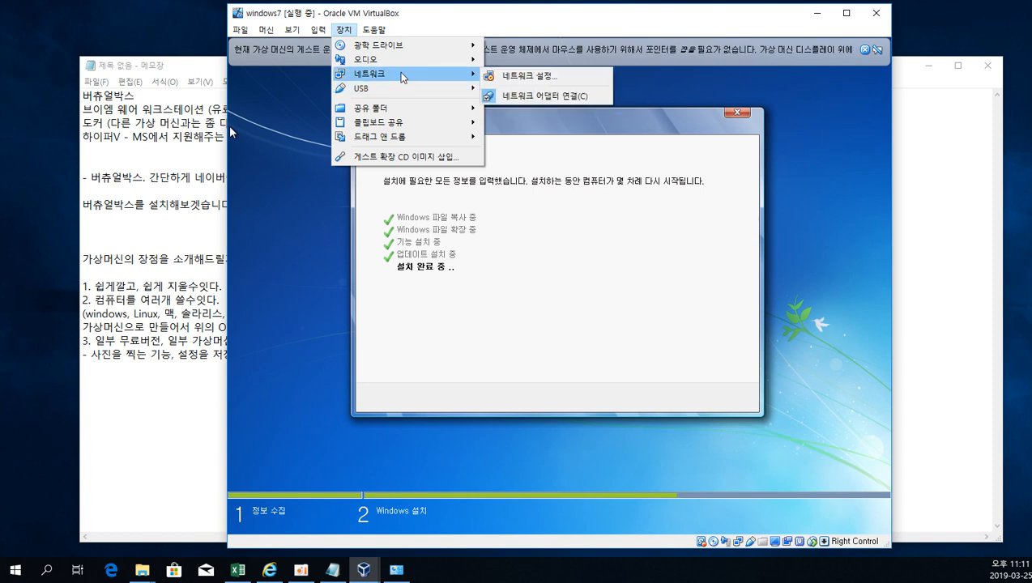
{"action": "mouse_move", "coordinate": [414, 143]}
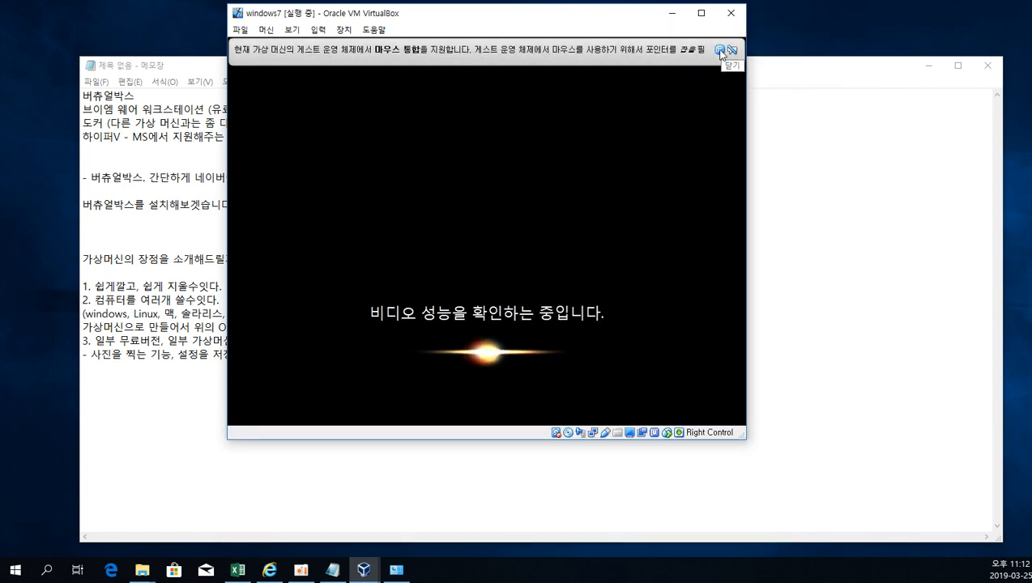
Dismiss the mouse integration notice, reposition the virtual machine window, and set the Windows 7 user name to admin.
{"action": "left_click", "coordinate": [720, 50]}
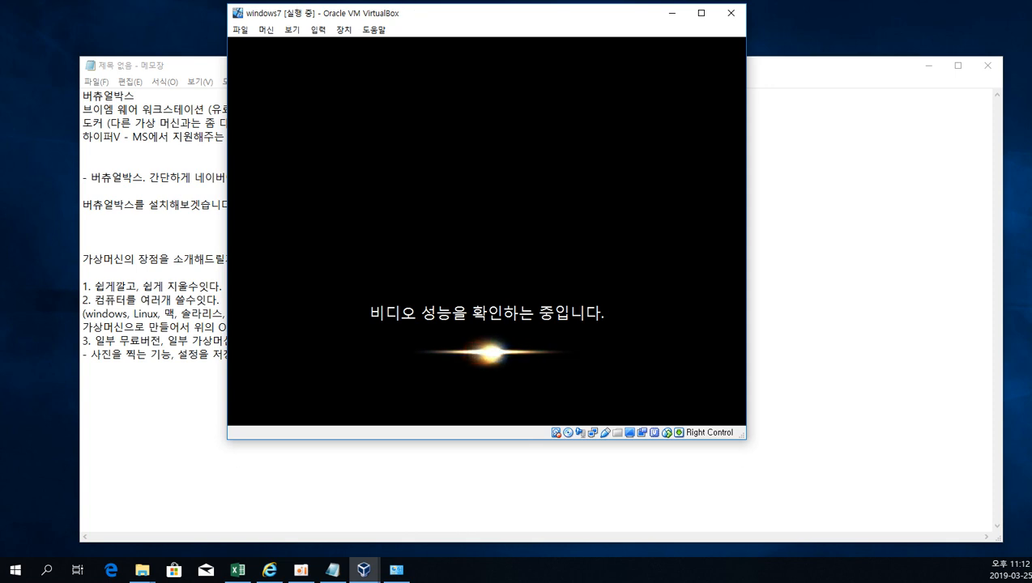
{"action": "left_click_drag", "start_coordinate": [413, 13], "coordinate": [422, 40]}
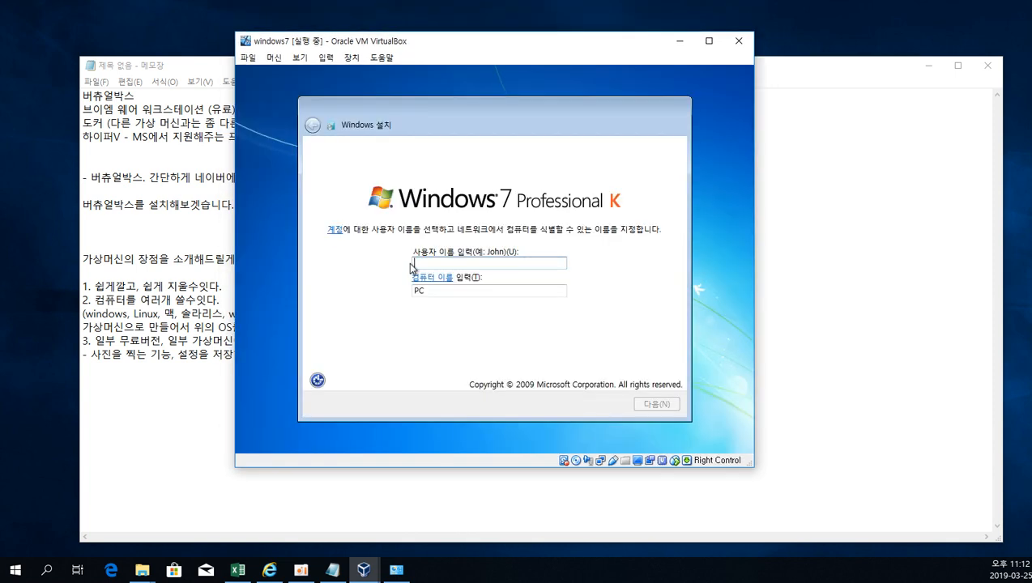
{"action": "type", "text": "a"}
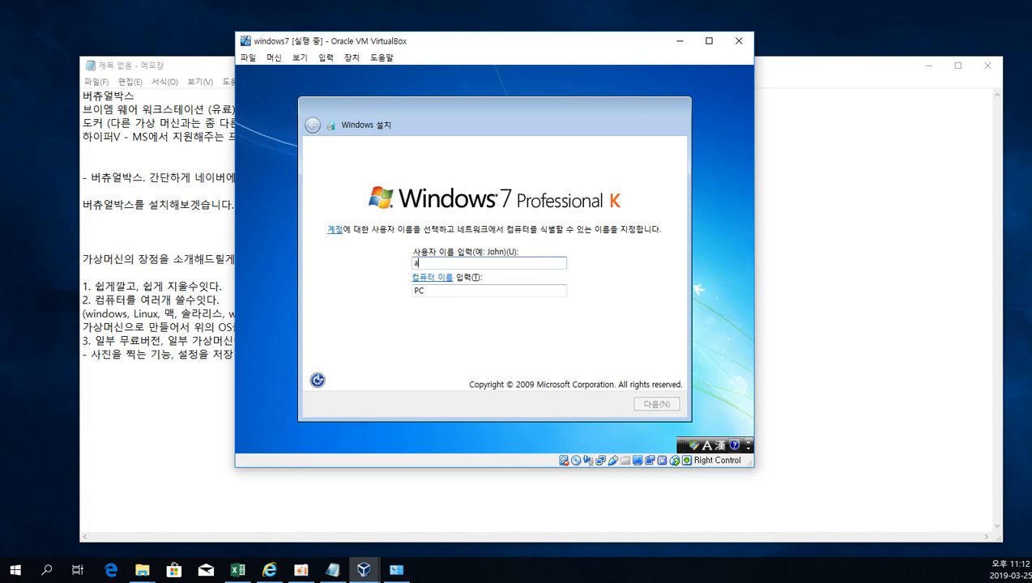
{"action": "type", "text": "dmin"}
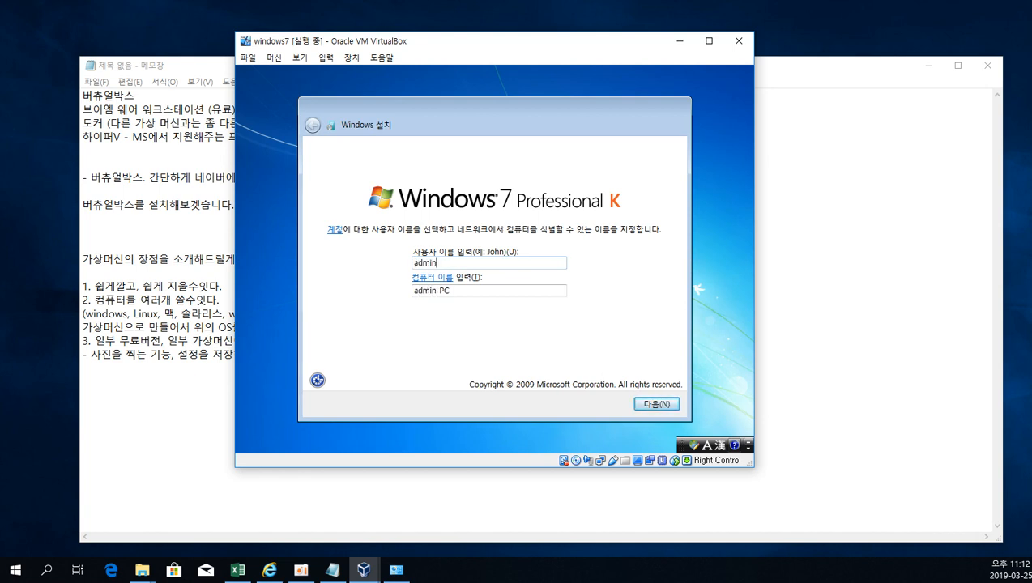
{"action": "key", "text": "Return"}
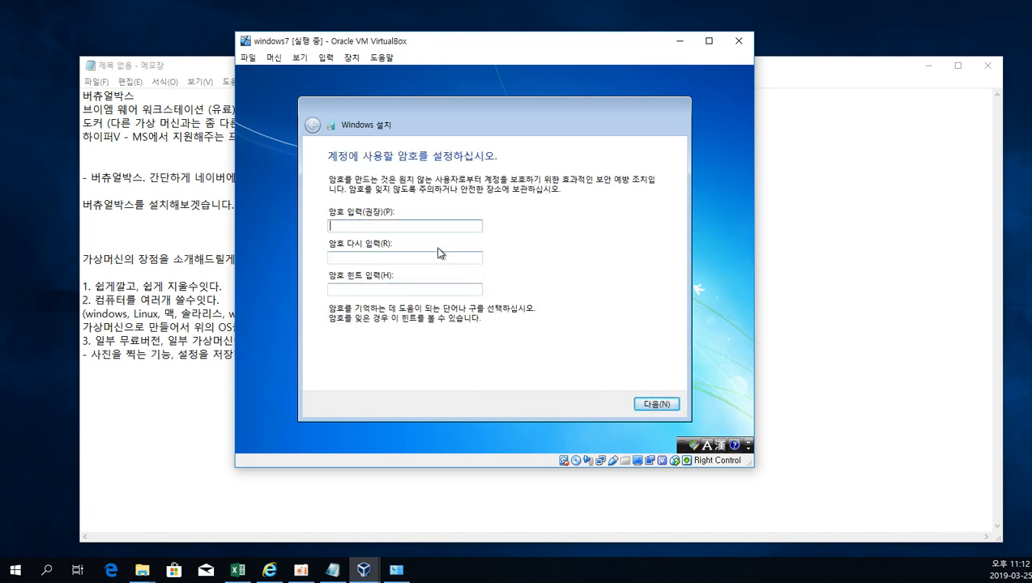
Complete the Windows 7 setup without a password or product key, with updates deferred, the Seoul time zone (UTC+09:00) and the home network location.
{"action": "left_click", "coordinate": [663, 405]}
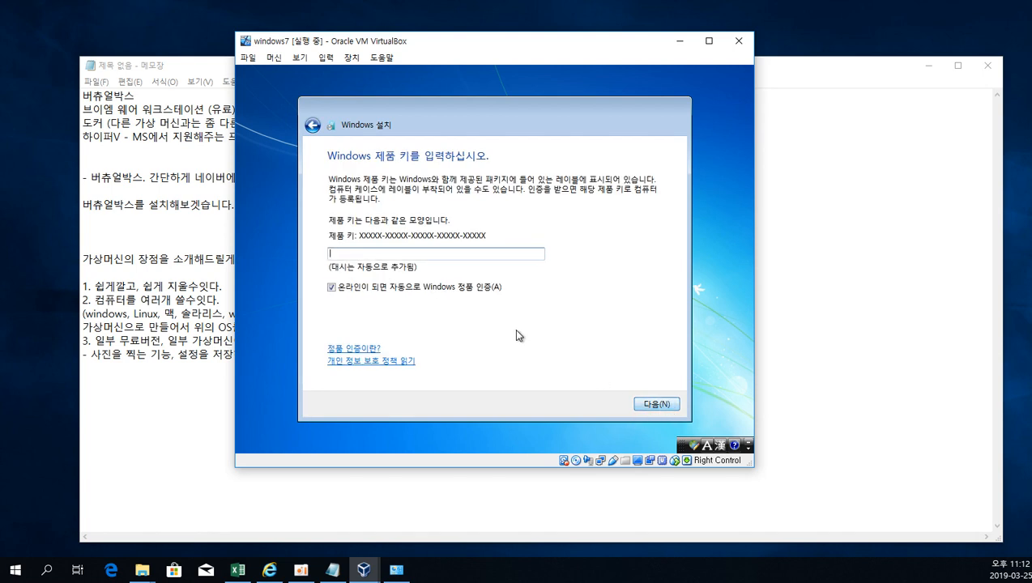
{"action": "left_click", "coordinate": [661, 405]}
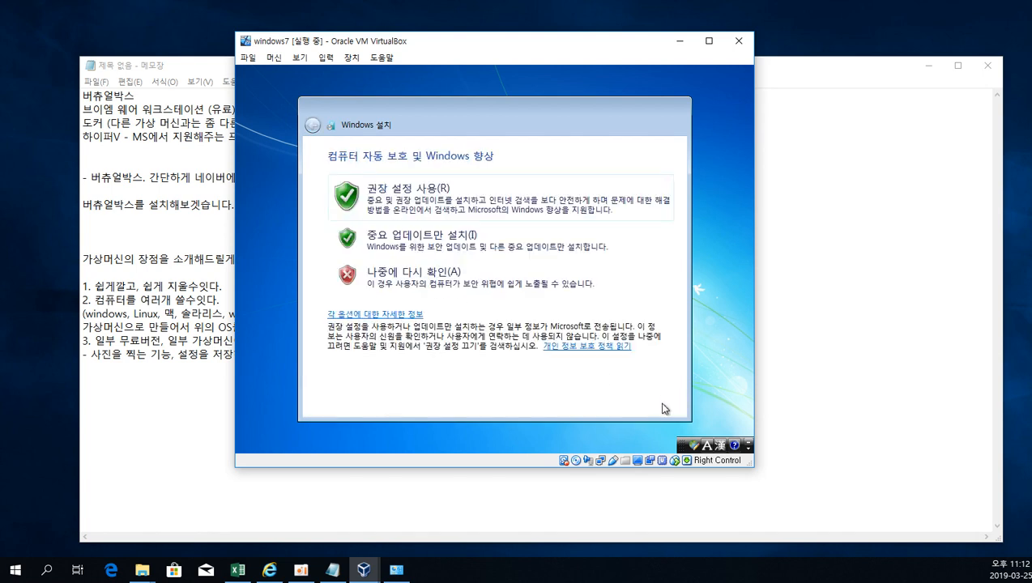
{"action": "left_click", "coordinate": [468, 277]}
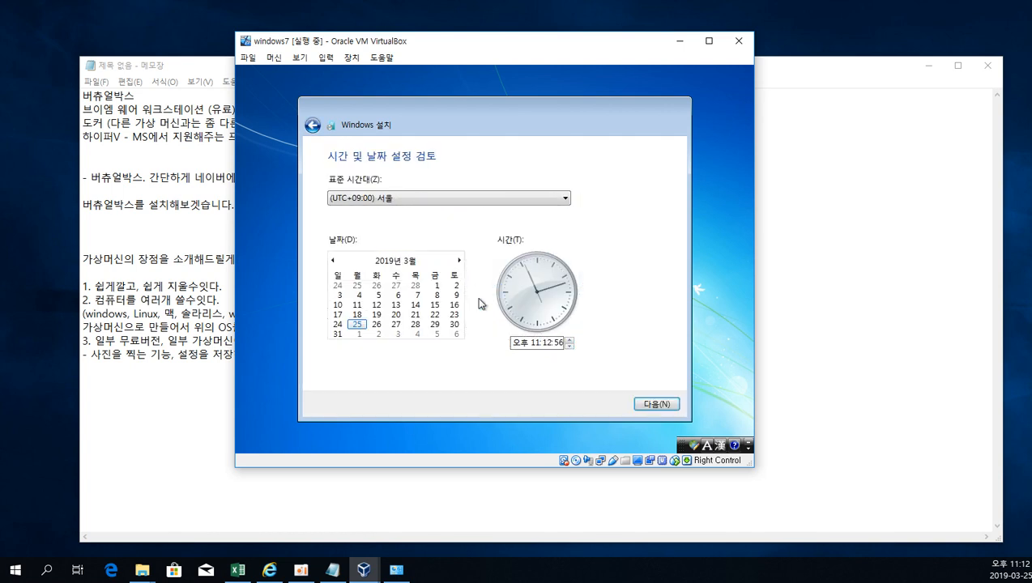
{"action": "left_click", "coordinate": [655, 404]}
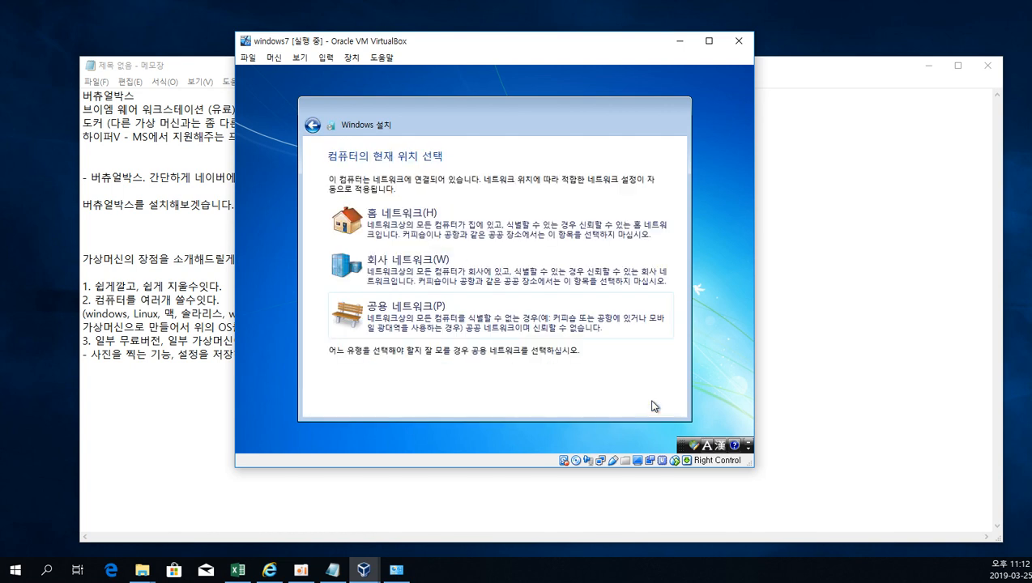
{"action": "left_click", "coordinate": [436, 235]}
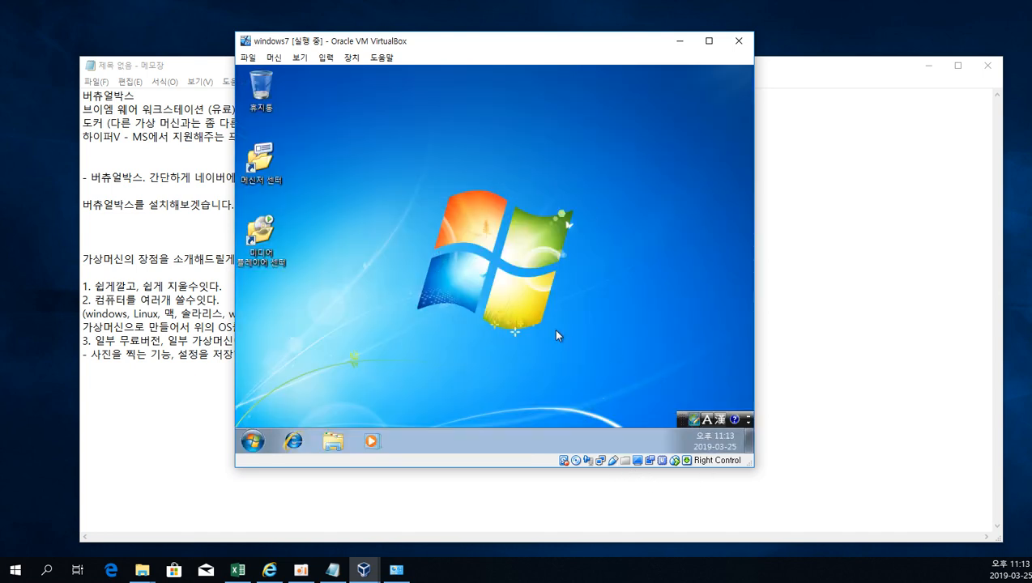
View the computer's drives in the virtual Windows 7 and close the window.
{"action": "left_click", "coordinate": [248, 442]}
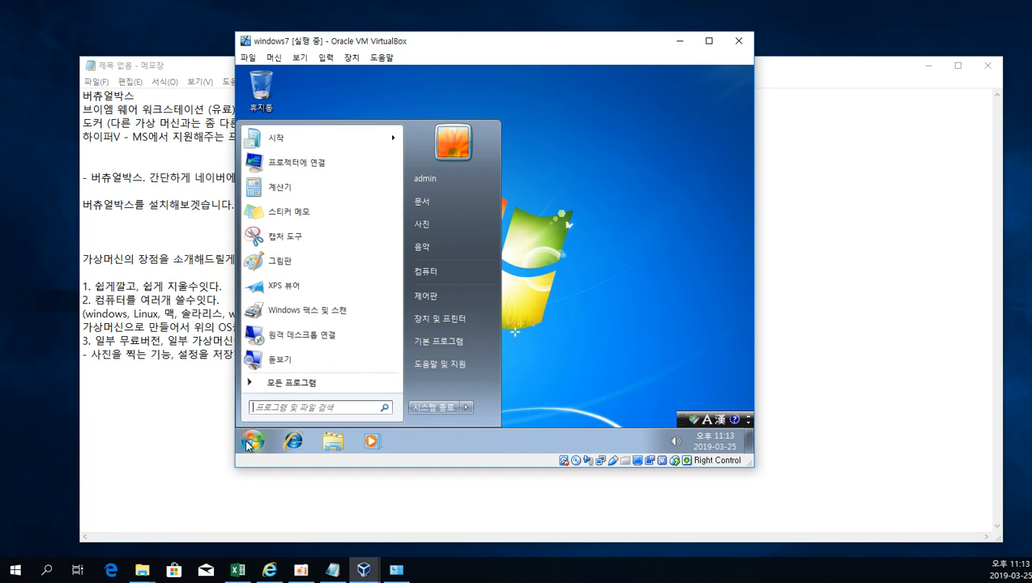
{"action": "left_click", "coordinate": [59, 496]}
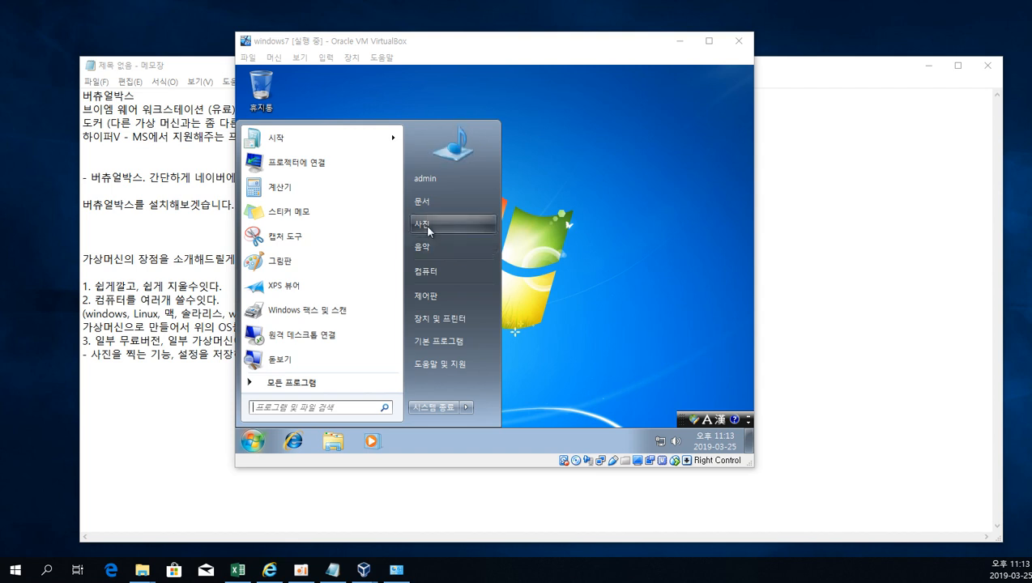
{"action": "left_click", "coordinate": [432, 270]}
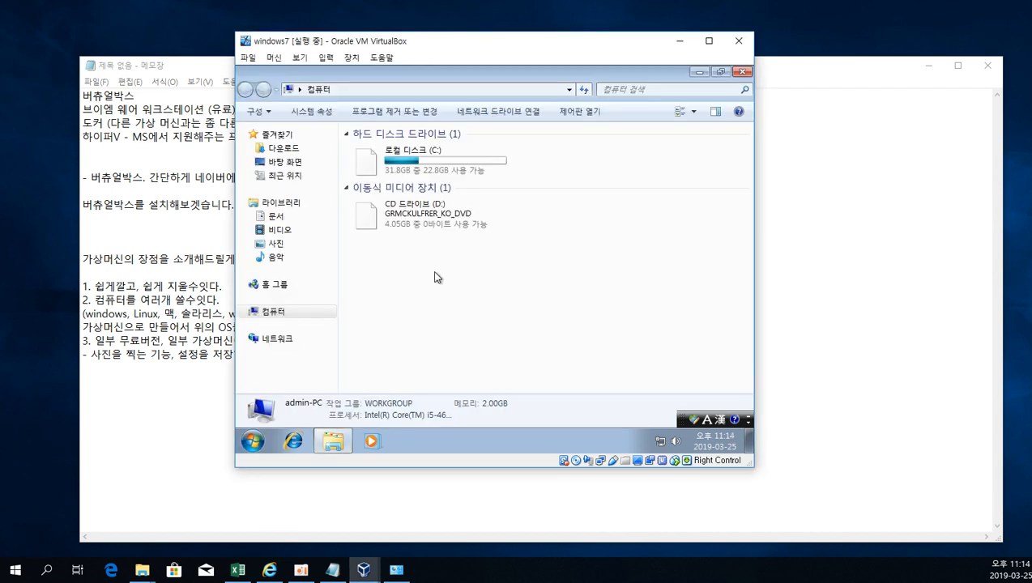
{"action": "left_click", "coordinate": [742, 72]}
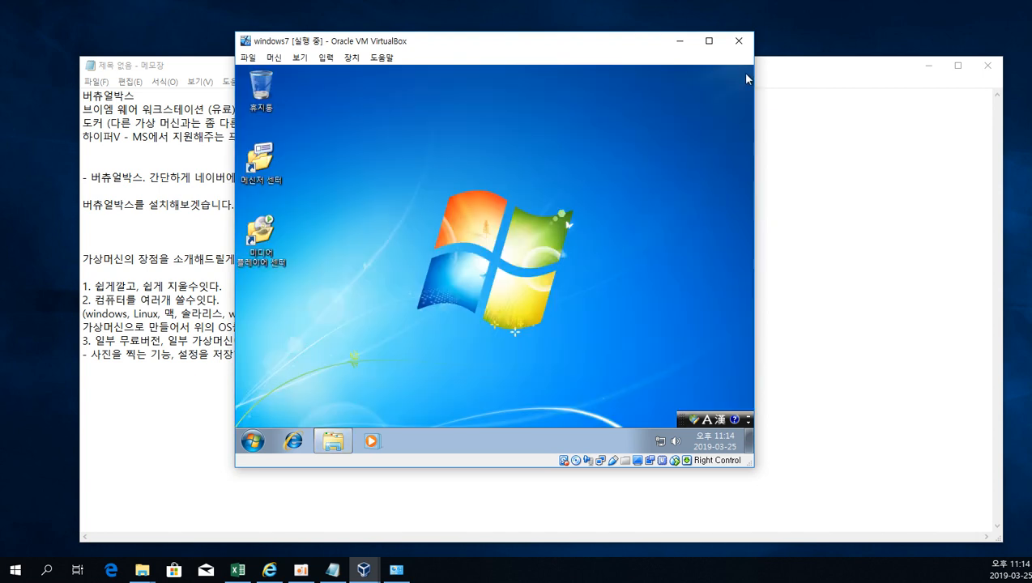
Start Notepad inside the virtual machine and write "안녕하세요 ." in the empty document.
{"action": "left_click", "coordinate": [252, 441]}
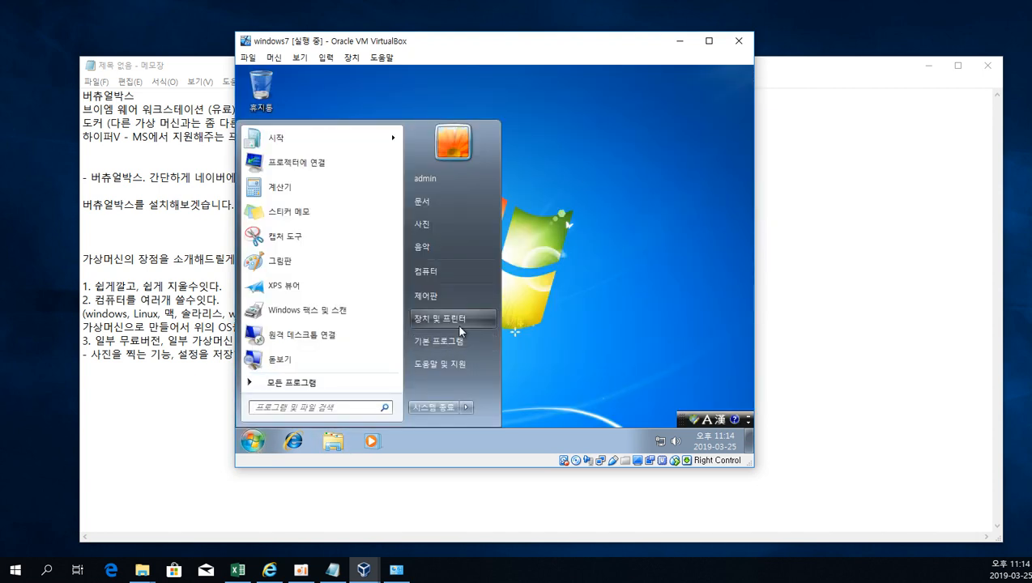
{"action": "left_click", "coordinate": [378, 359]}
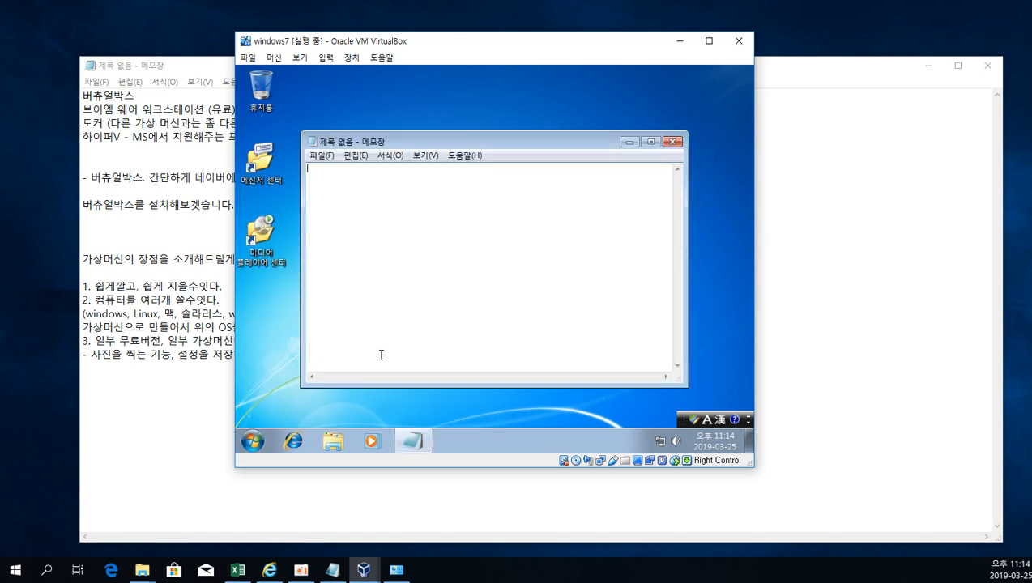
{"action": "type", "text": "dkss"}
{"action": "key", "text": "BackSpace"}
{"action": "key", "text": "BackSpace"}
{"action": "key", "text": "Hangul"}
{"action": "type", "text": "안녕하세요 ."}
Save the note to the virtual machine's desktop as 111 and close Notepad.
{"action": "key", "text": "ctrl+s"}
{"action": "left_click", "coordinate": [359, 197]}
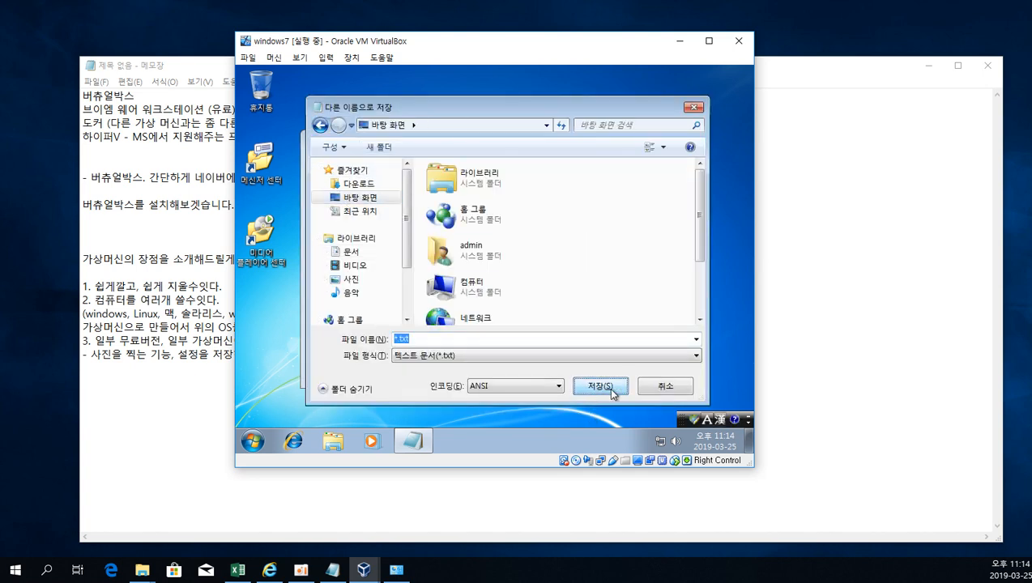
{"action": "key", "text": "Hangul"}
{"action": "left_click", "coordinate": [402, 341]}
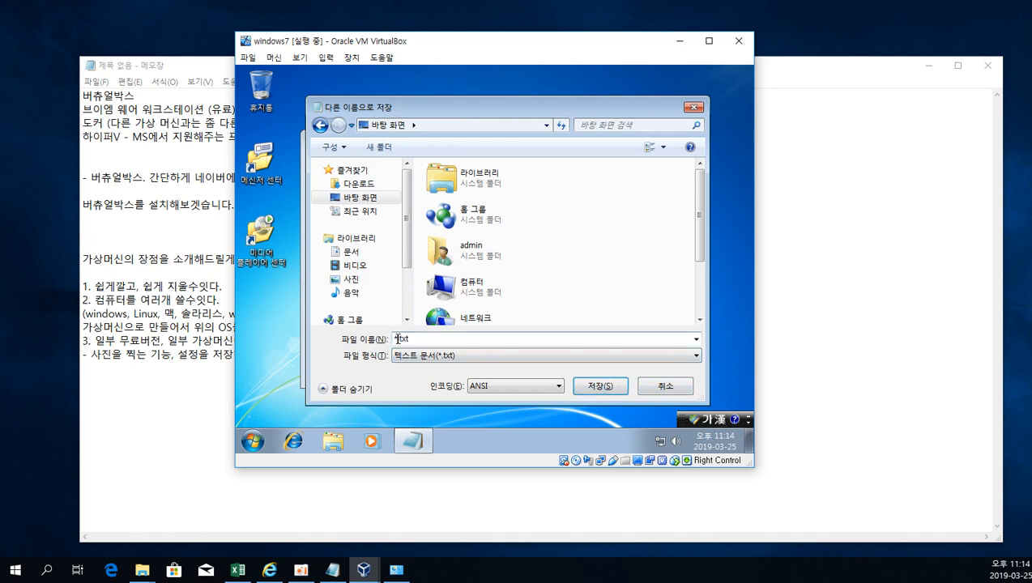
{"action": "key", "text": "BackSpace"}
{"action": "type", "text": "111"}
{"action": "key", "text": "Return"}
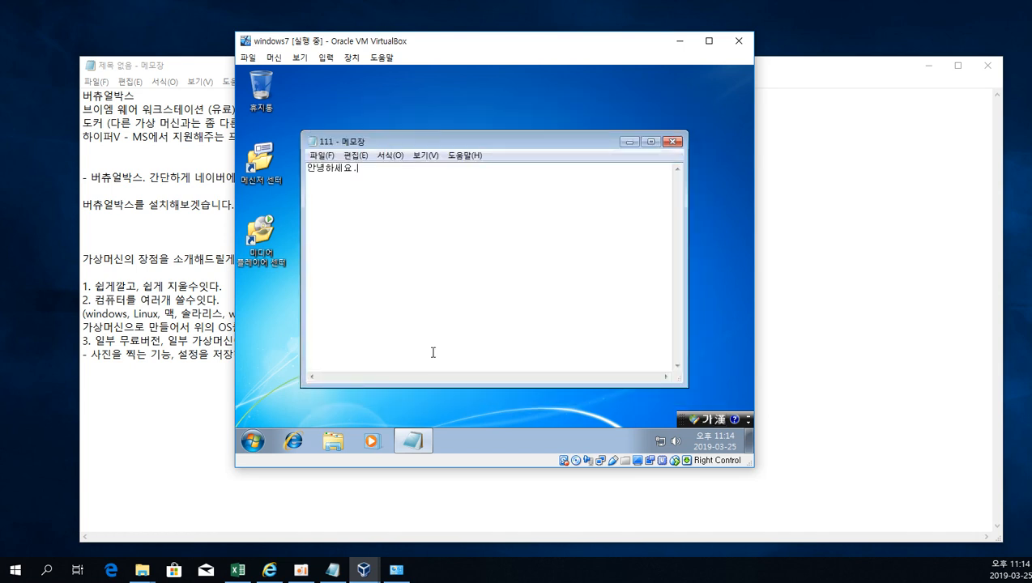
{"action": "left_click", "coordinate": [673, 142]}
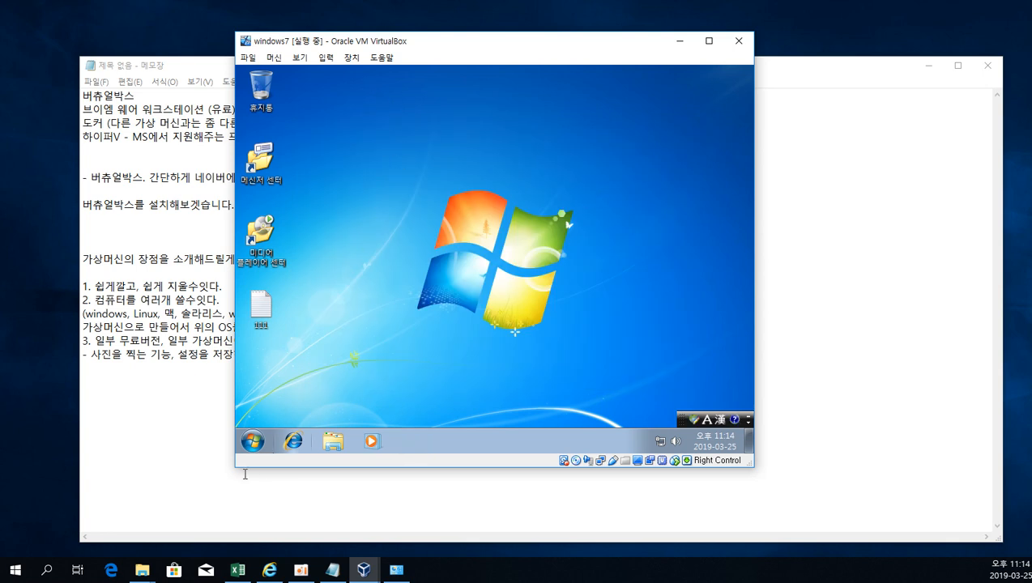
{"action": "left_click", "coordinate": [252, 442]}
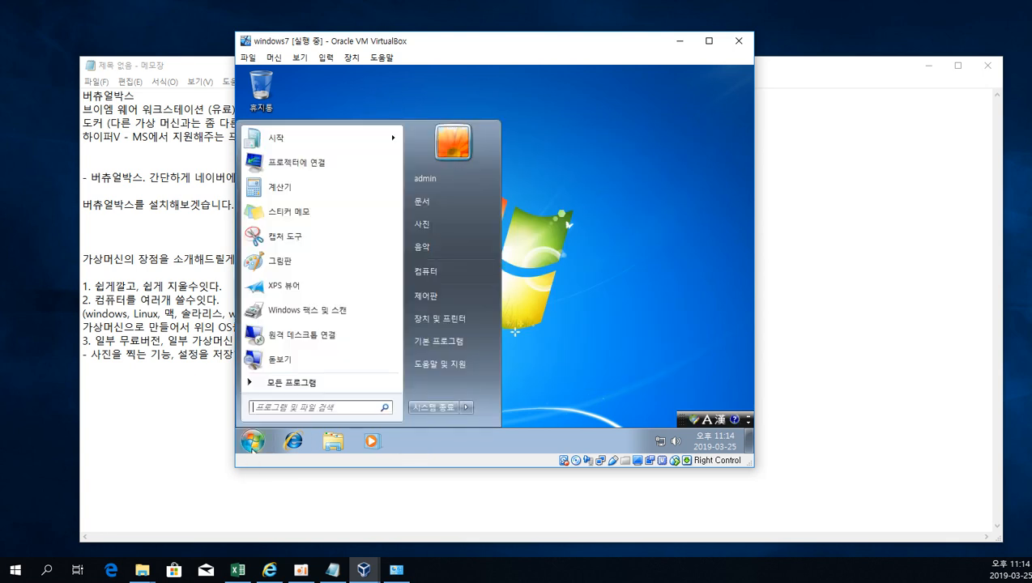
{"action": "left_click", "coordinate": [556, 334]}
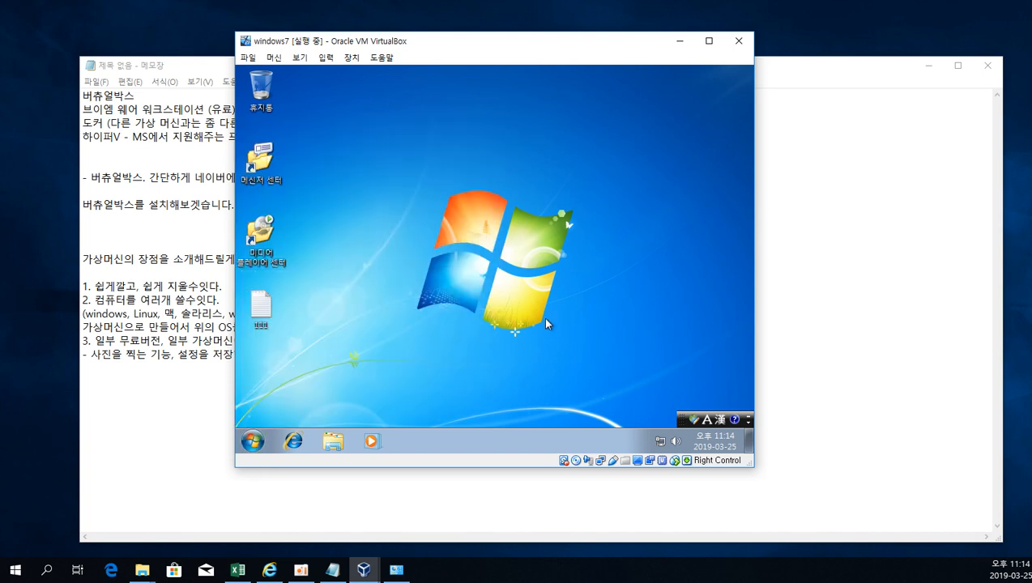
{"action": "left_click", "coordinate": [351, 59]}
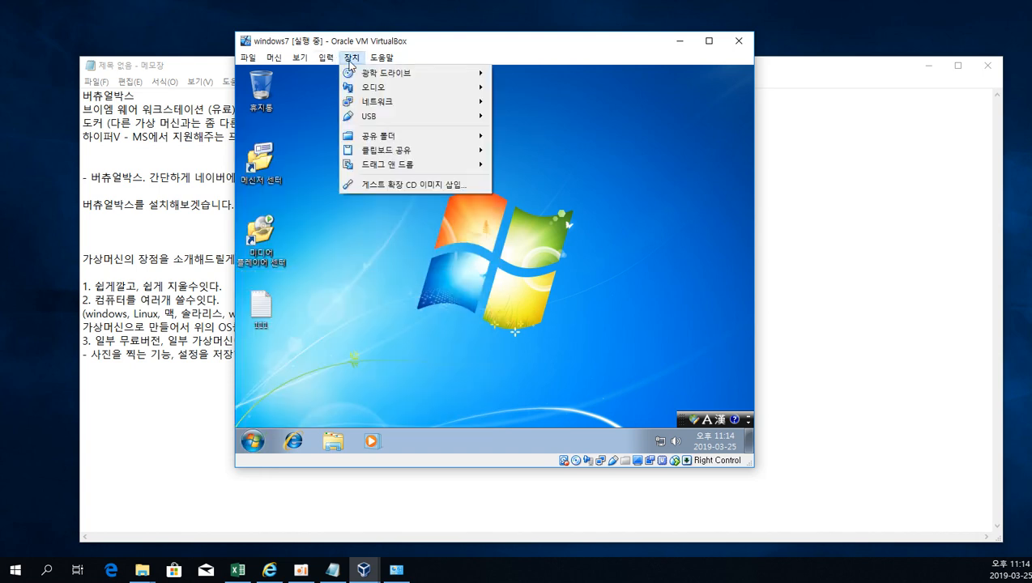
{"action": "mouse_move", "coordinate": [297, 62]}
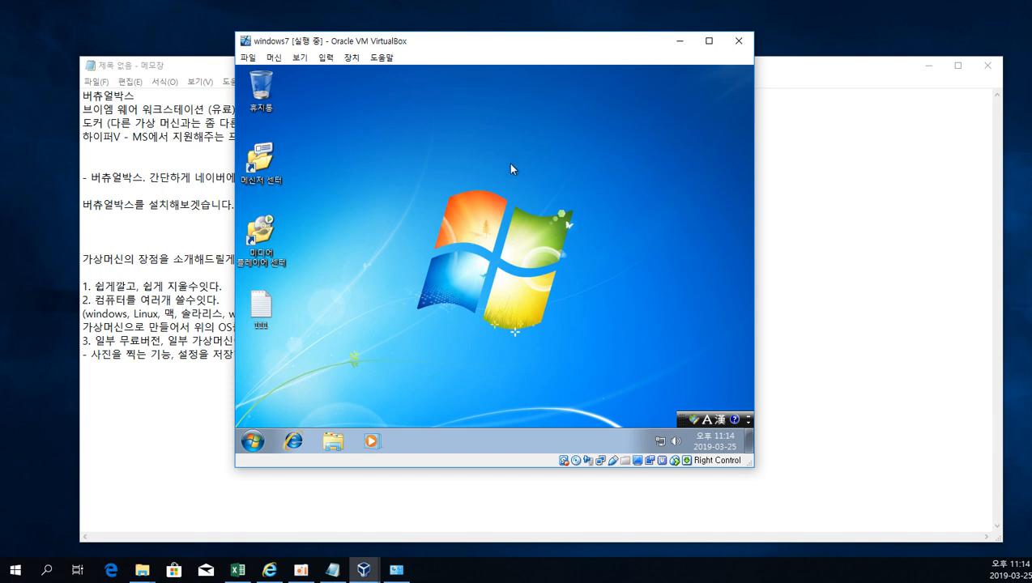
Bring up the VirtualBox manager, place it beside the running virtual machine window, and look over the actions available for windows7.
{"action": "mouse_move", "coordinate": [364, 568]}
{"action": "left_click", "coordinate": [348, 526]}
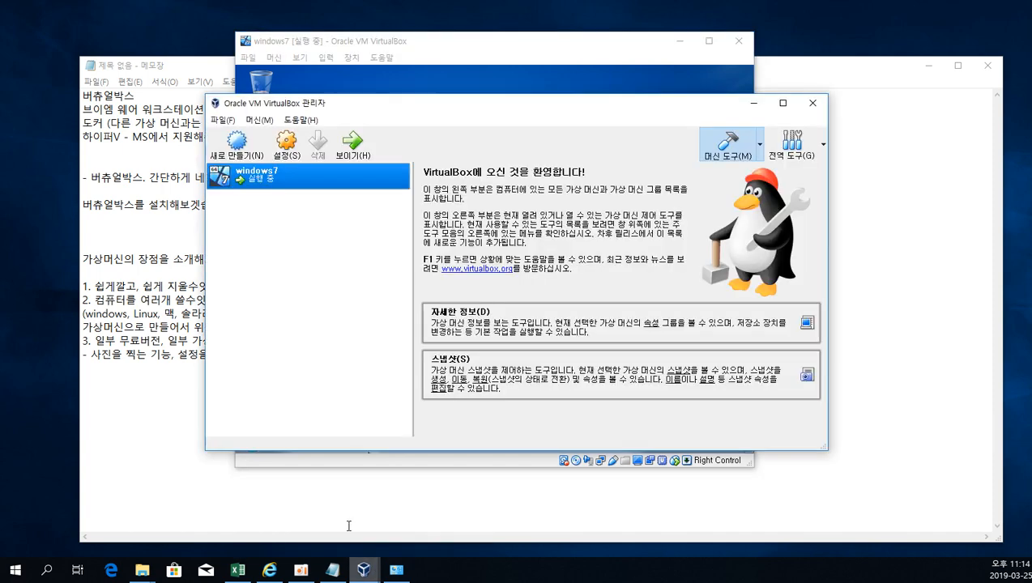
{"action": "left_click_drag", "start_coordinate": [572, 107], "coordinate": [727, 90]}
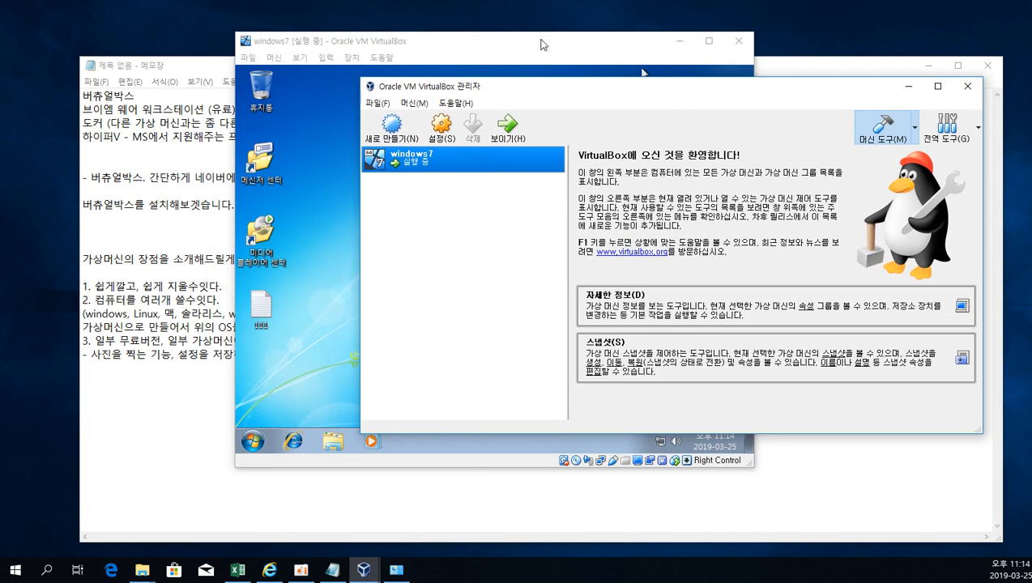
{"action": "left_click", "coordinate": [463, 36]}
{"action": "left_click_drag", "start_coordinate": [451, 46], "coordinate": [259, 49]}
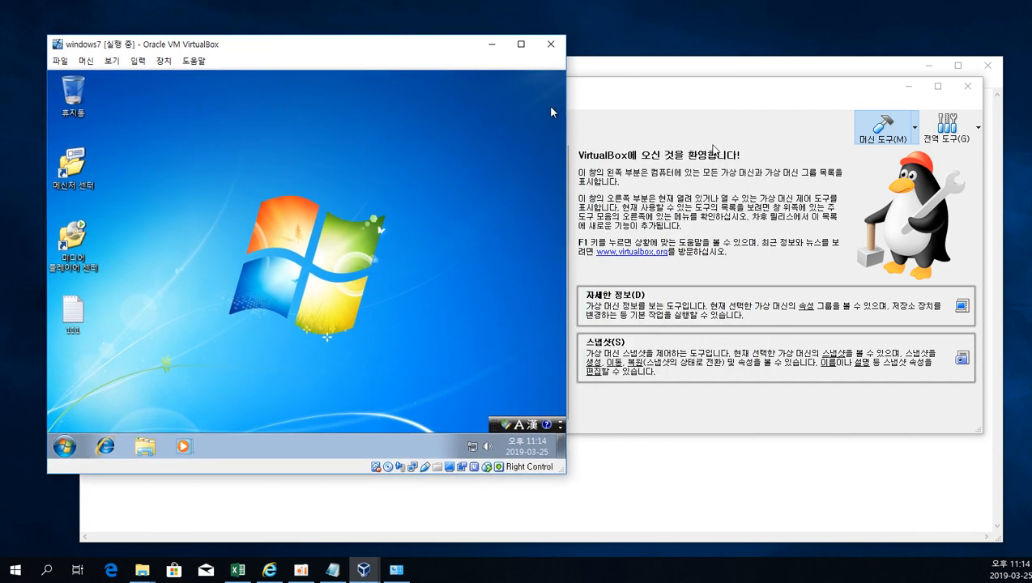
{"action": "left_click", "coordinate": [713, 149]}
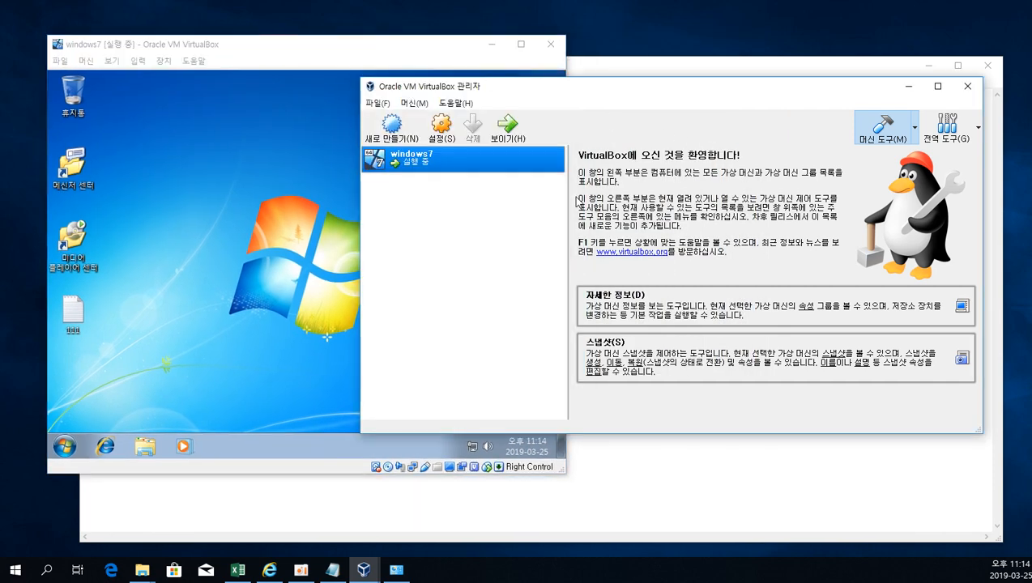
{"action": "right_click", "coordinate": [426, 168]}
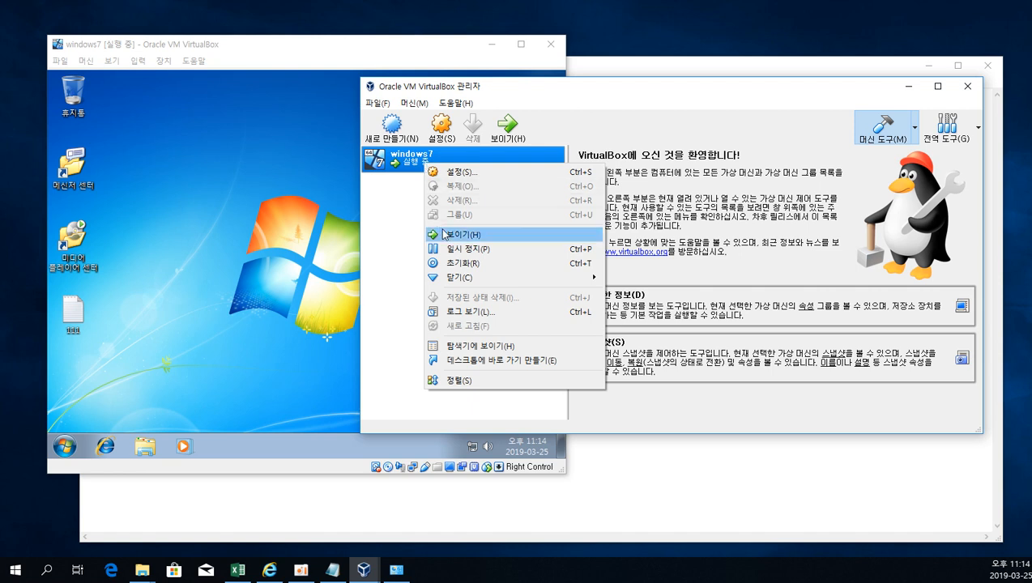
{"action": "left_click", "coordinate": [403, 241]}
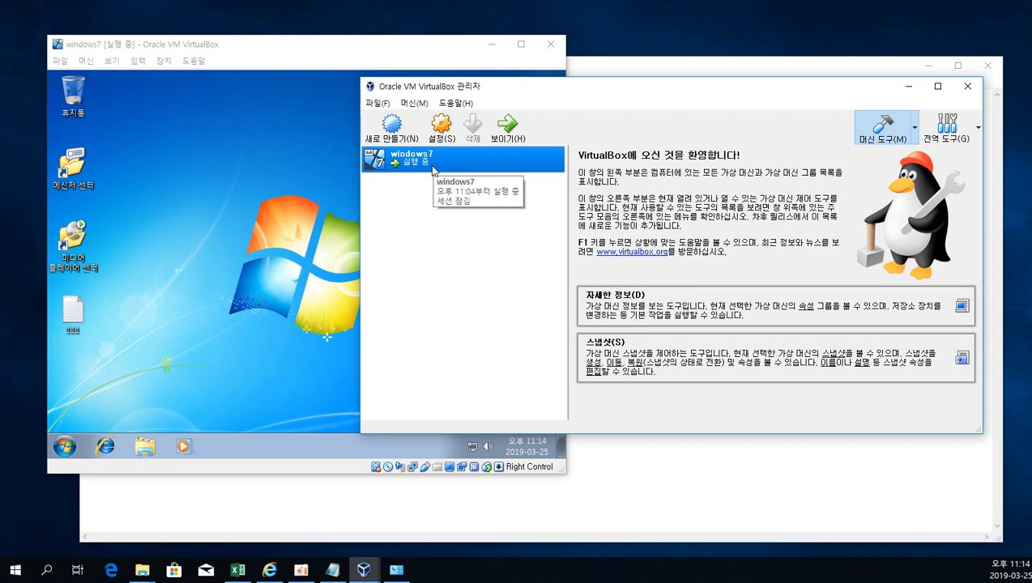
Look over the machine and global tools, and show the snapshots of the windows7 virtual machine.
{"action": "left_click", "coordinate": [414, 103]}
{"action": "left_click", "coordinate": [418, 105]}
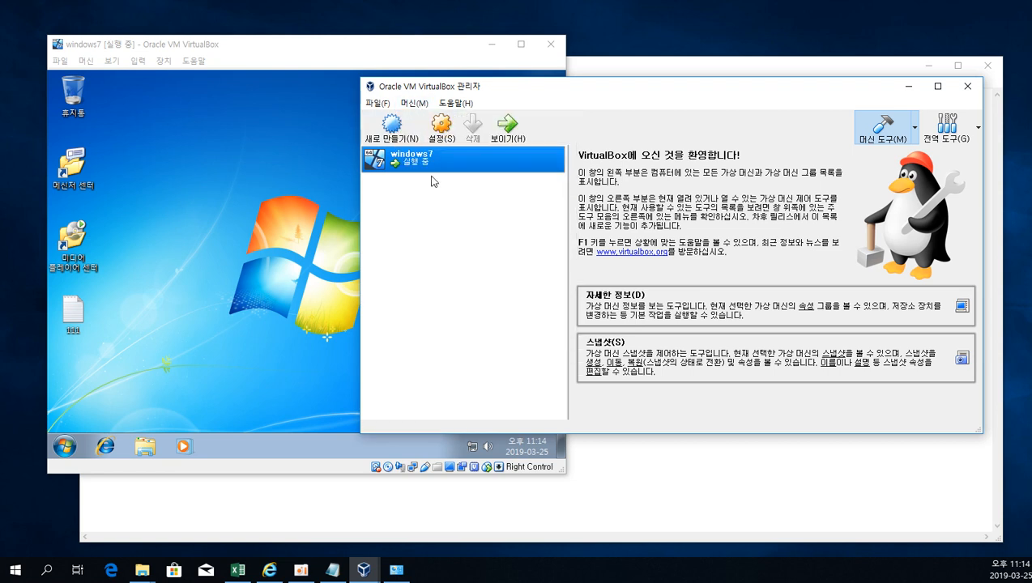
{"action": "left_click", "coordinate": [976, 129]}
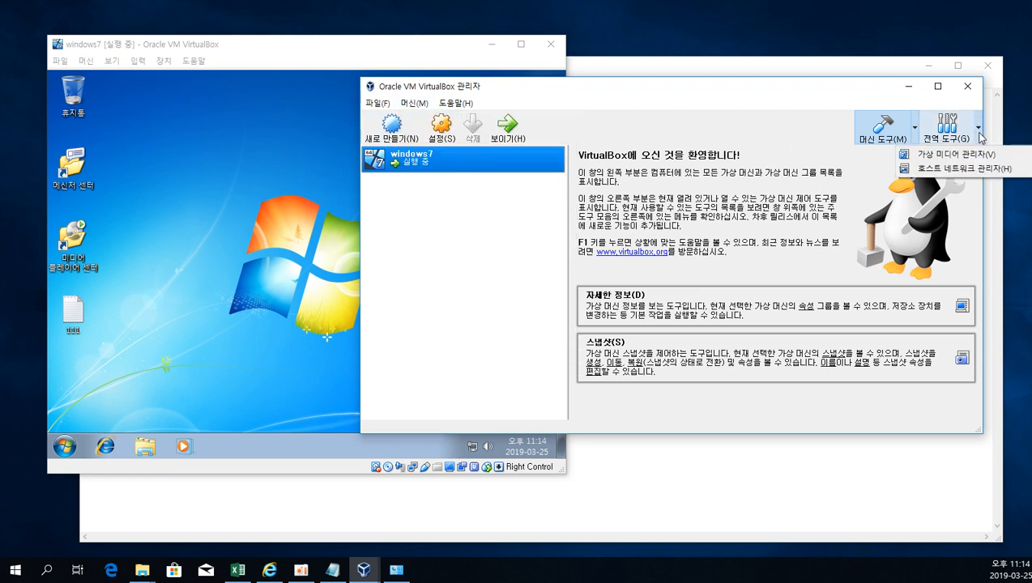
{"action": "left_click", "coordinate": [913, 138]}
{"action": "left_click", "coordinate": [913, 137]}
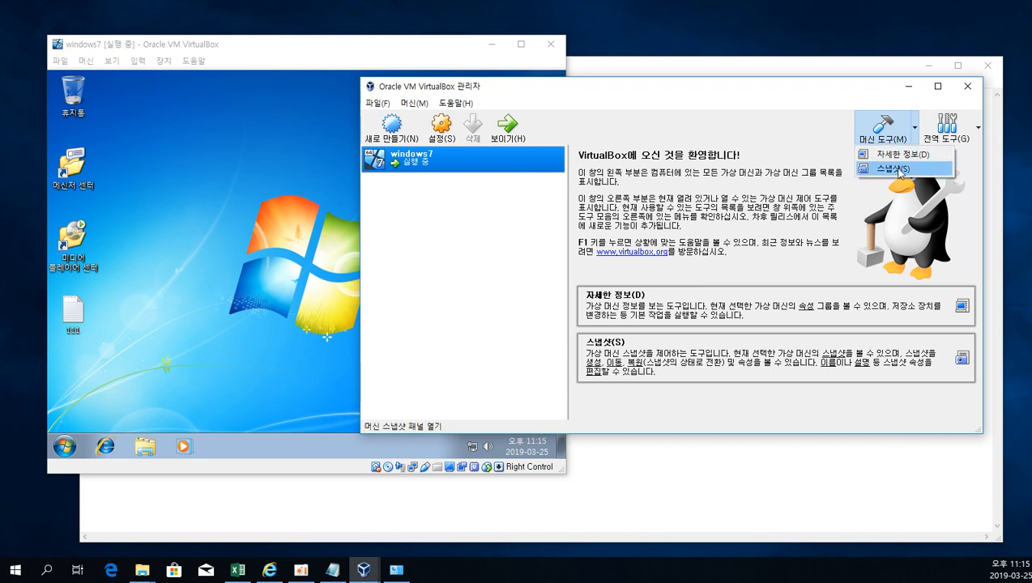
{"action": "left_click", "coordinate": [894, 169]}
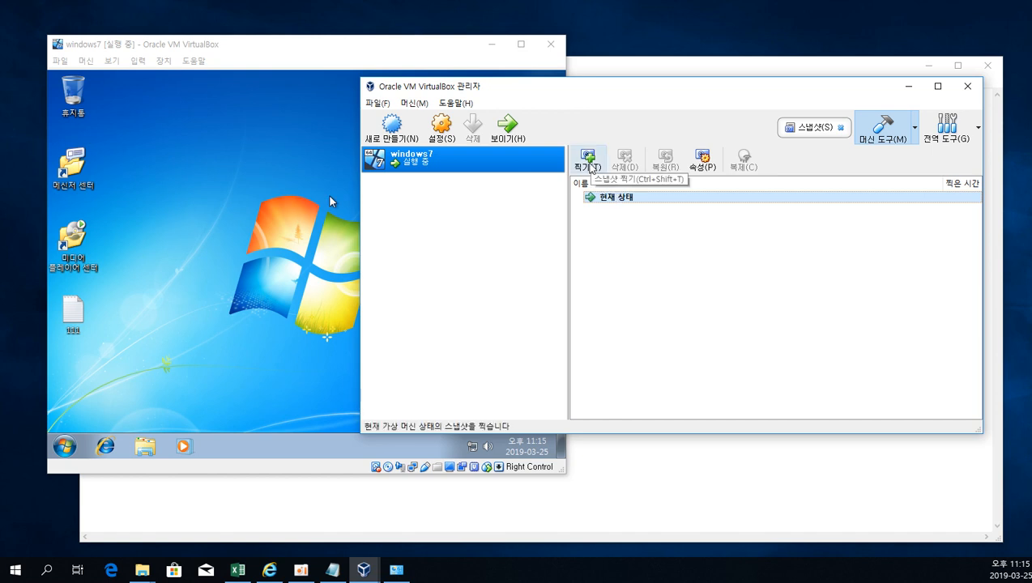
Take a snapshot of the running windows7 machine named "초기 세팅 스냅샷".
{"action": "left_click", "coordinate": [589, 166]}
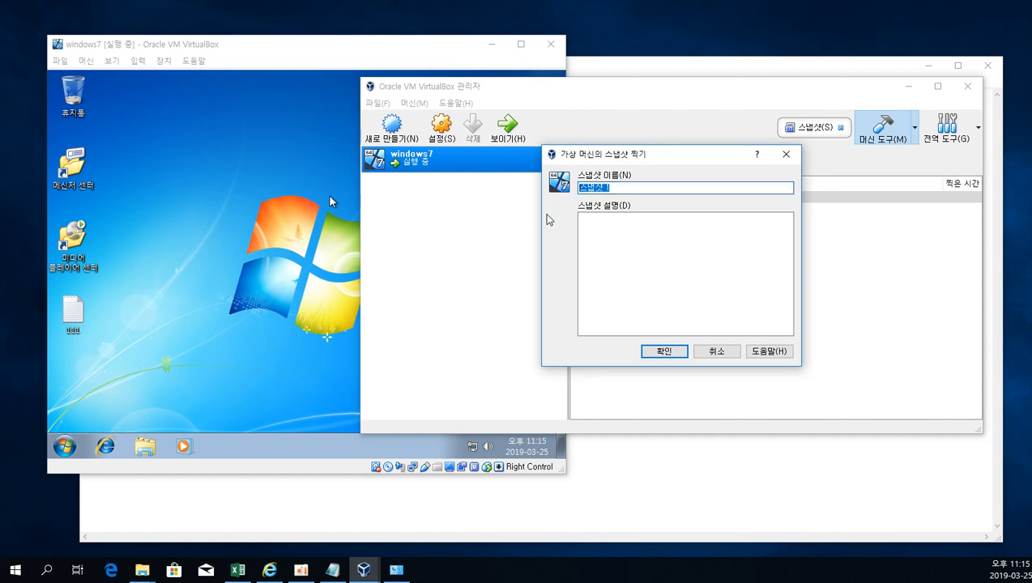
{"action": "type", "text": "ch"}
{"action": "key", "text": "BackSpace"}
{"action": "key", "text": "BackSpace"}
{"action": "type", "text": "ㅊ"}
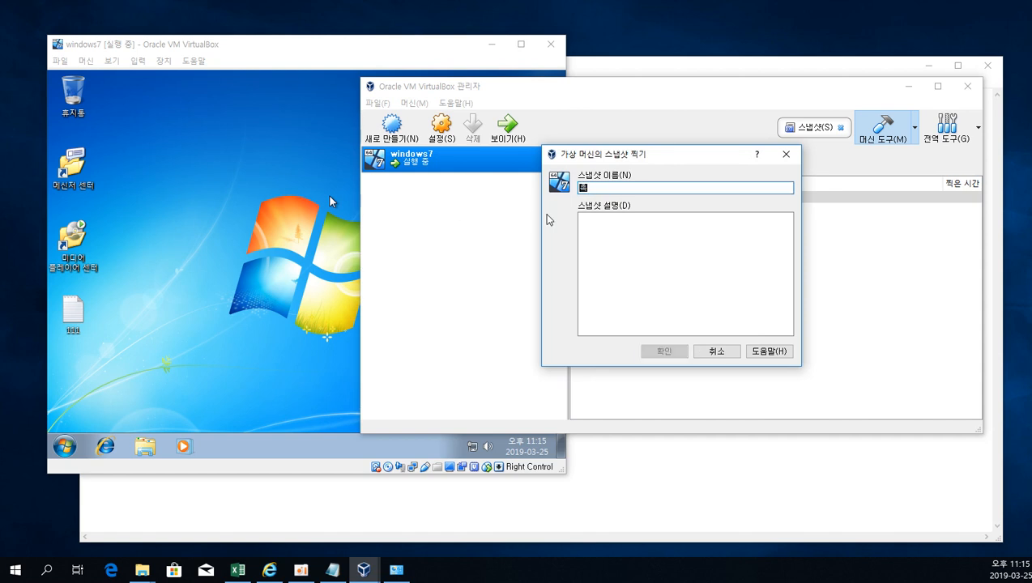
{"action": "type", "text": "ㅗ기ㅏ세ㅌ"}
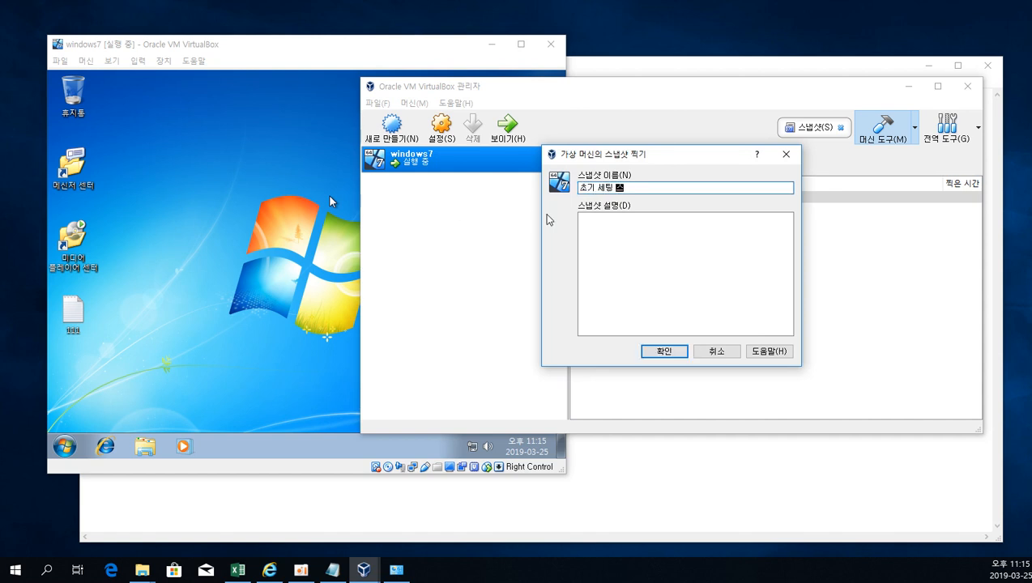
{"action": "type", "text": "ㅐ"}
{"action": "key", "text": "BackSpace"}
{"action": "left_click", "coordinate": [664, 350]}
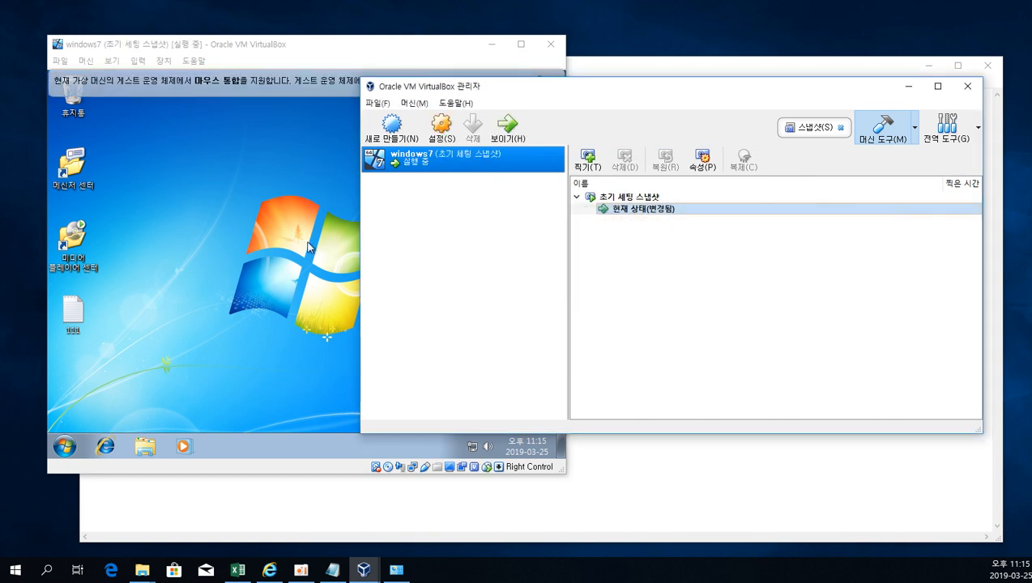
View the contents of note 111 on the virtual desktop, close it, and return to the snapshot list.
{"action": "left_click", "coordinate": [255, 228]}
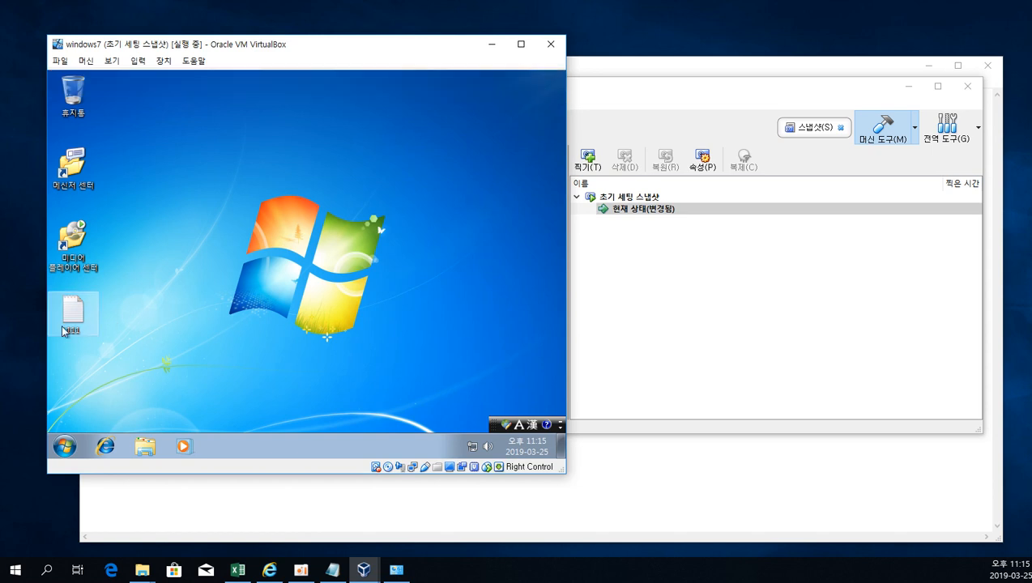
{"action": "double_click", "coordinate": [86, 324]}
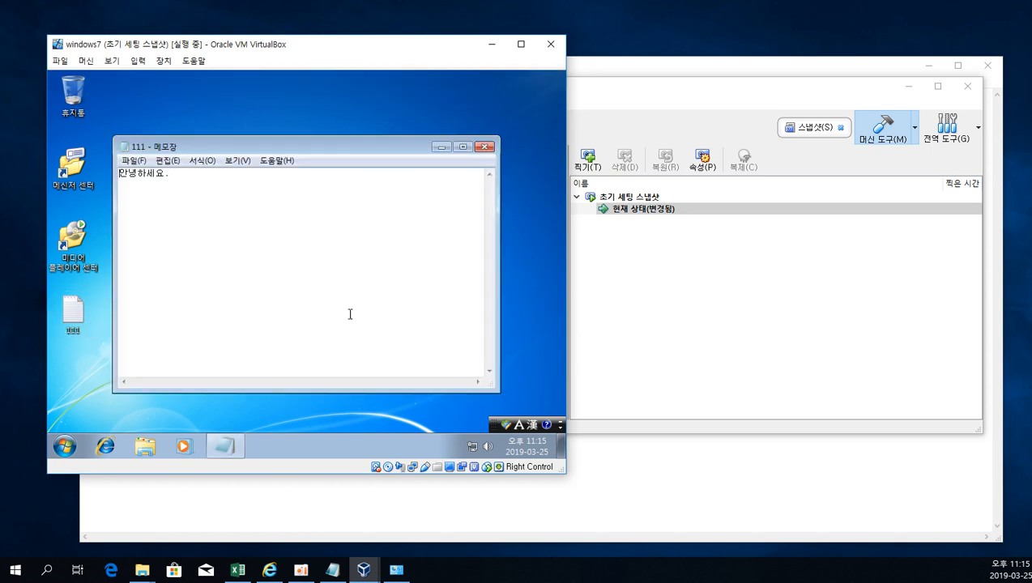
{"action": "key", "text": "ctrl+a"}
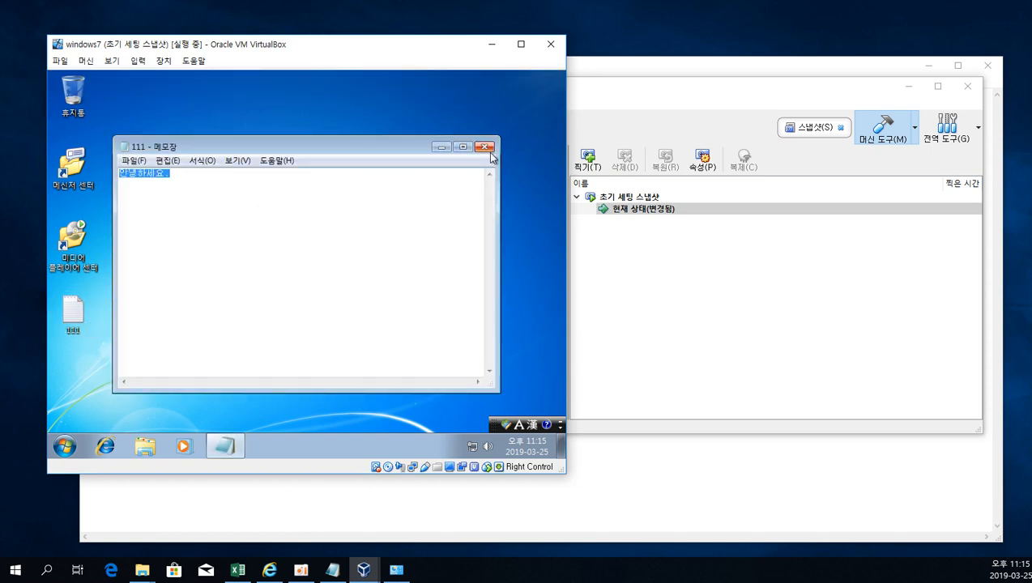
{"action": "left_click", "coordinate": [486, 148]}
{"action": "left_click", "coordinate": [622, 238]}
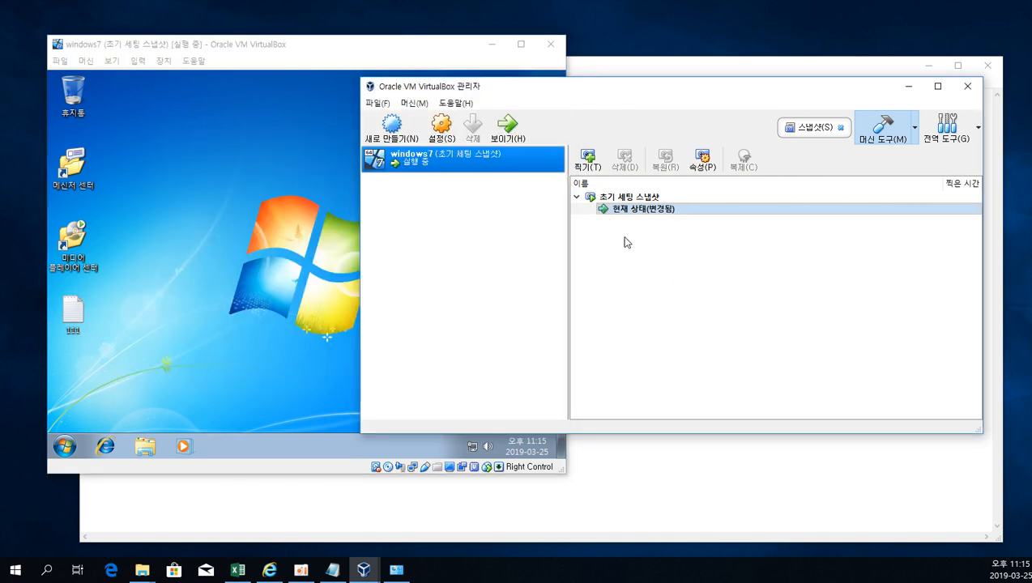
Permanently delete the two shortcuts and note 111 from the virtual machine's desktop.
{"action": "left_click", "coordinate": [136, 266]}
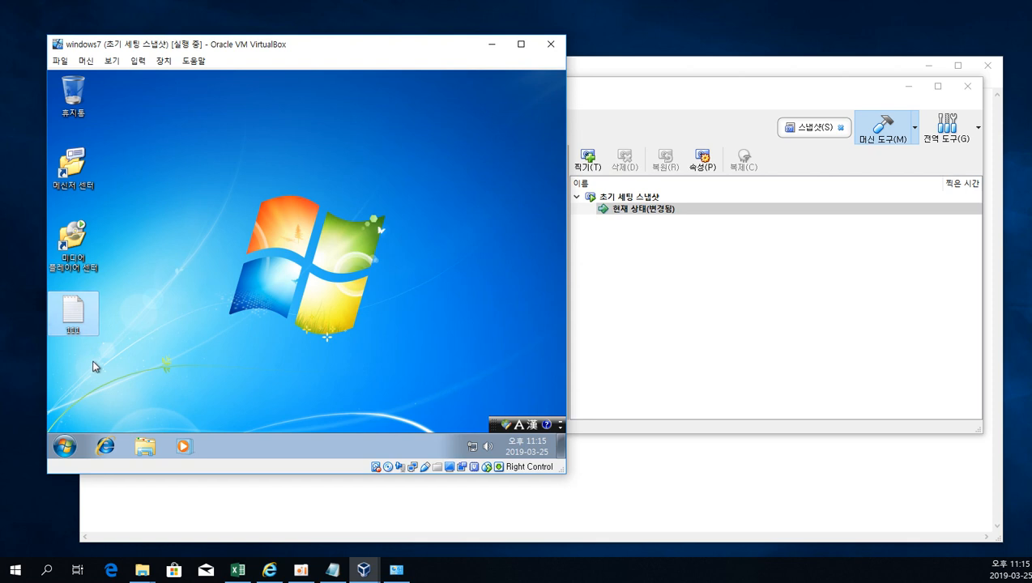
{"action": "left_click_drag", "start_coordinate": [95, 366], "coordinate": [61, 168]}
{"action": "right_click", "coordinate": [61, 169]}
{"action": "key", "text": "d"}
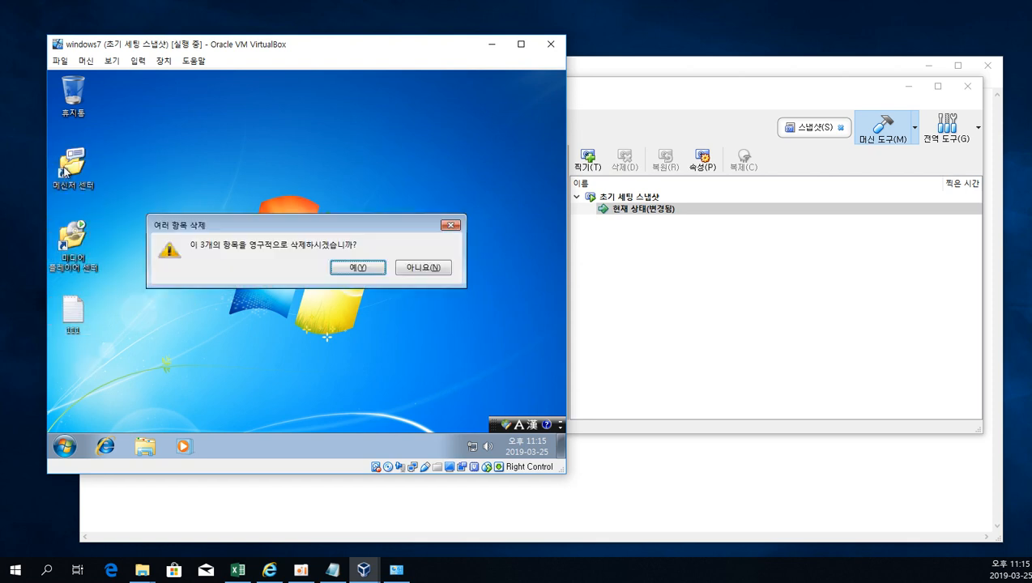
{"action": "key", "text": "Return"}
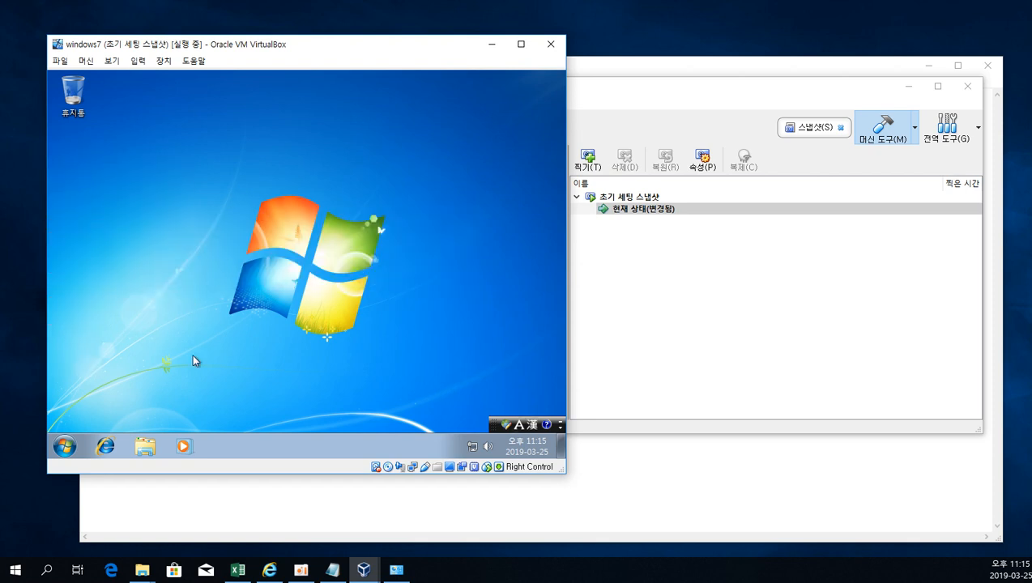
Restart the virtual Windows 7, forcing the waiting program to close, and dismiss the mouse integration notice.
{"action": "left_click", "coordinate": [65, 446]}
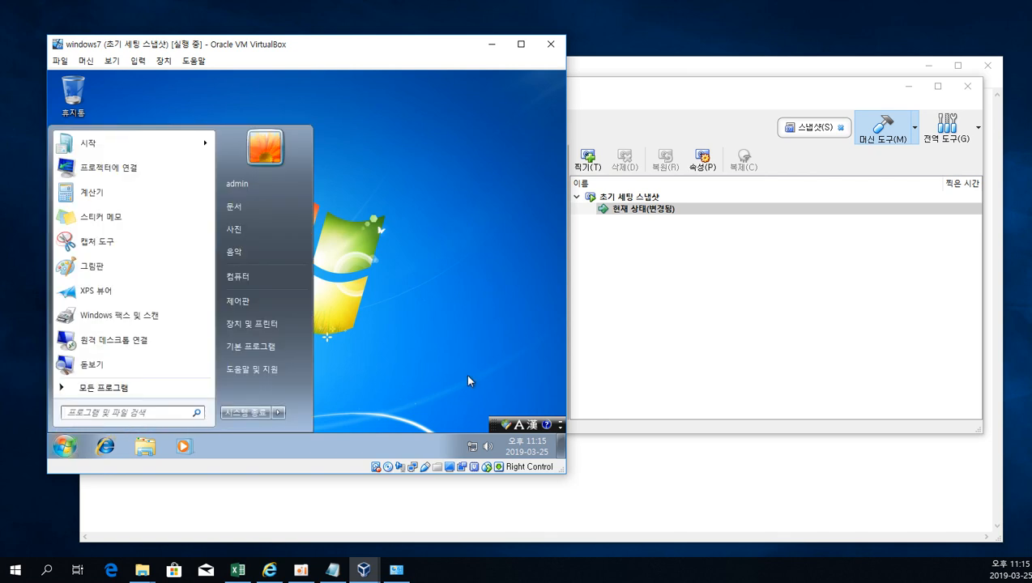
{"action": "left_click", "coordinate": [678, 312]}
{"action": "left_click", "coordinate": [278, 413]}
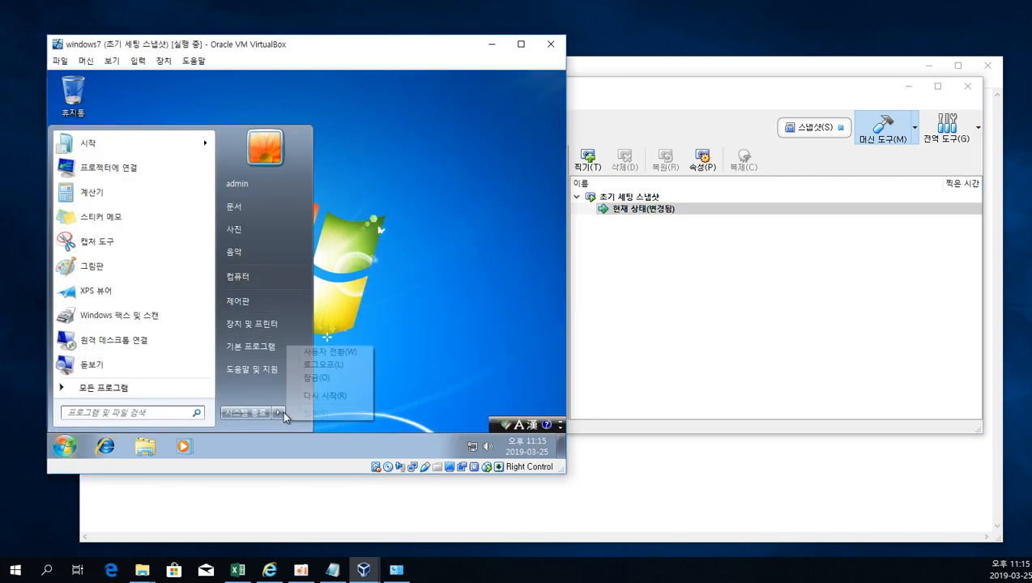
{"action": "left_click", "coordinate": [329, 396]}
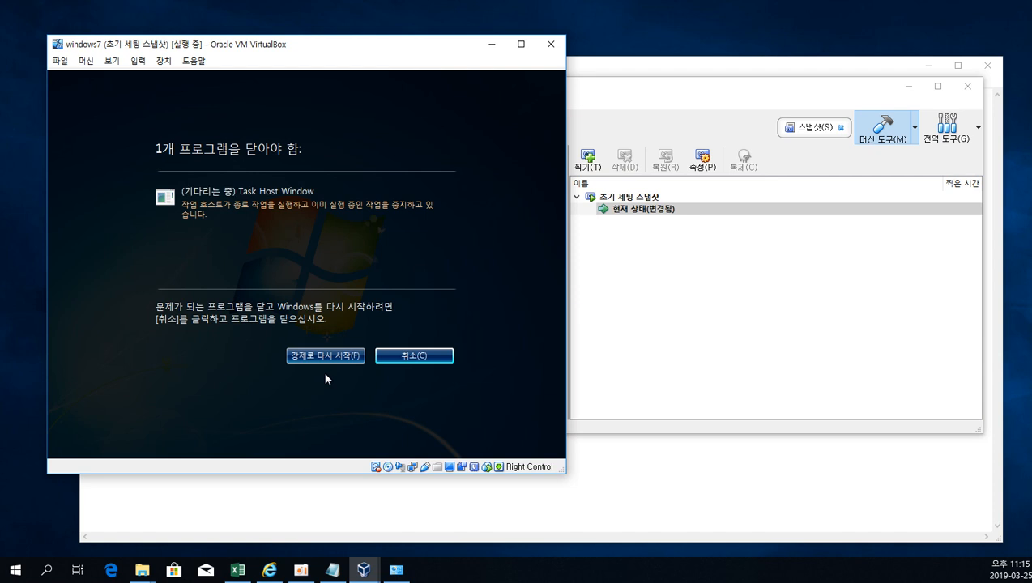
{"action": "left_click", "coordinate": [338, 356]}
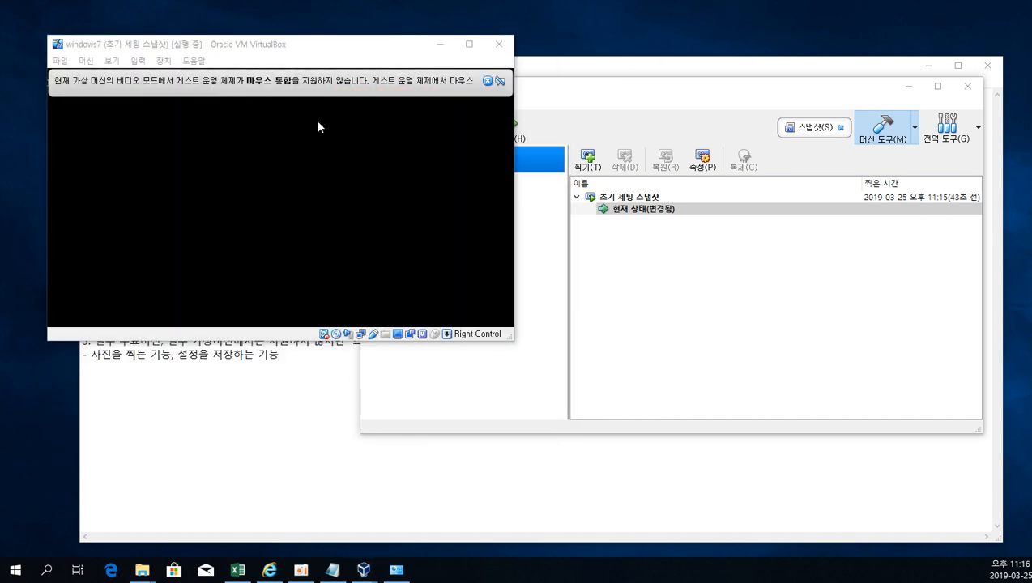
{"action": "left_click", "coordinate": [485, 81]}
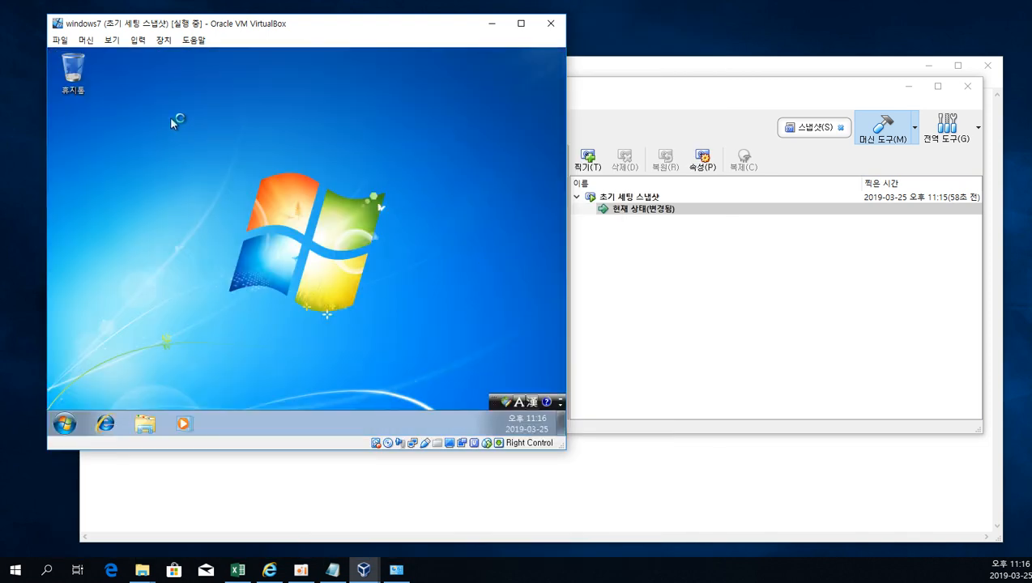
Check the restarted virtual desktop and the actions available for the 초기 세팅 스냅샷 snapshot while the machine is running.
{"action": "left_click_drag", "start_coordinate": [155, 107], "coordinate": [50, 290]}
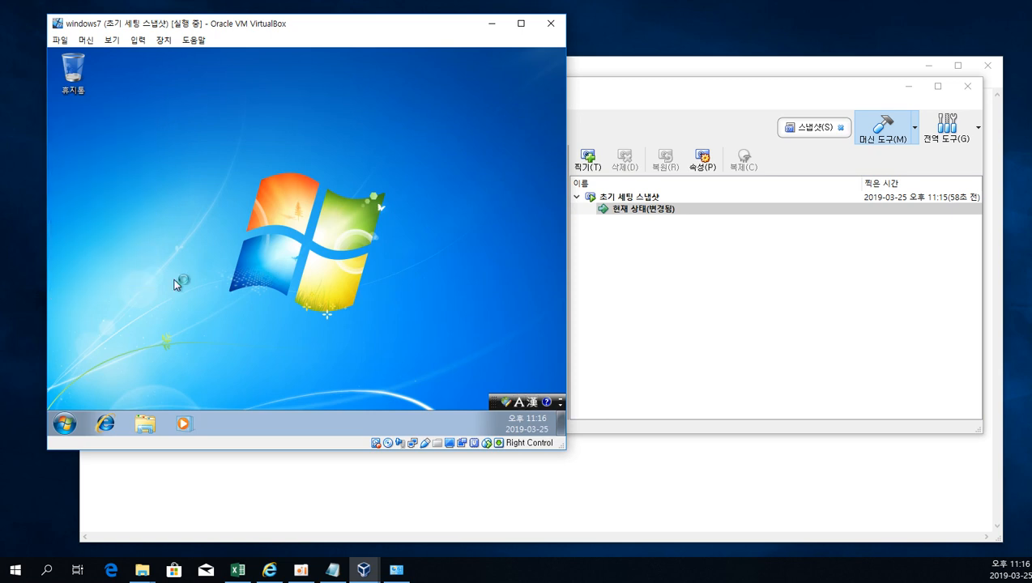
{"action": "left_click", "coordinate": [770, 278]}
{"action": "right_click", "coordinate": [642, 211]}
{"action": "left_click", "coordinate": [641, 209]}
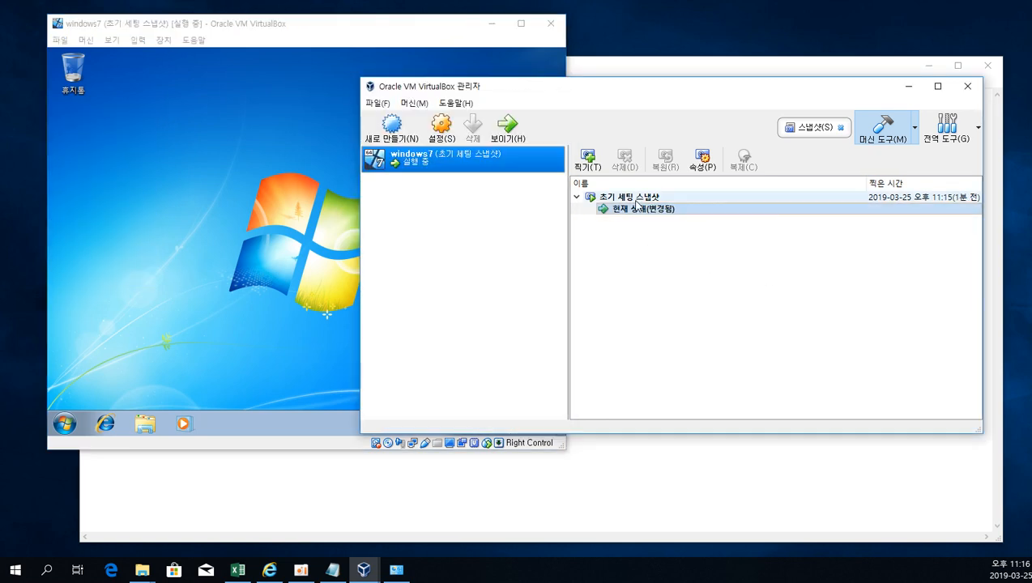
{"action": "right_click", "coordinate": [634, 198]}
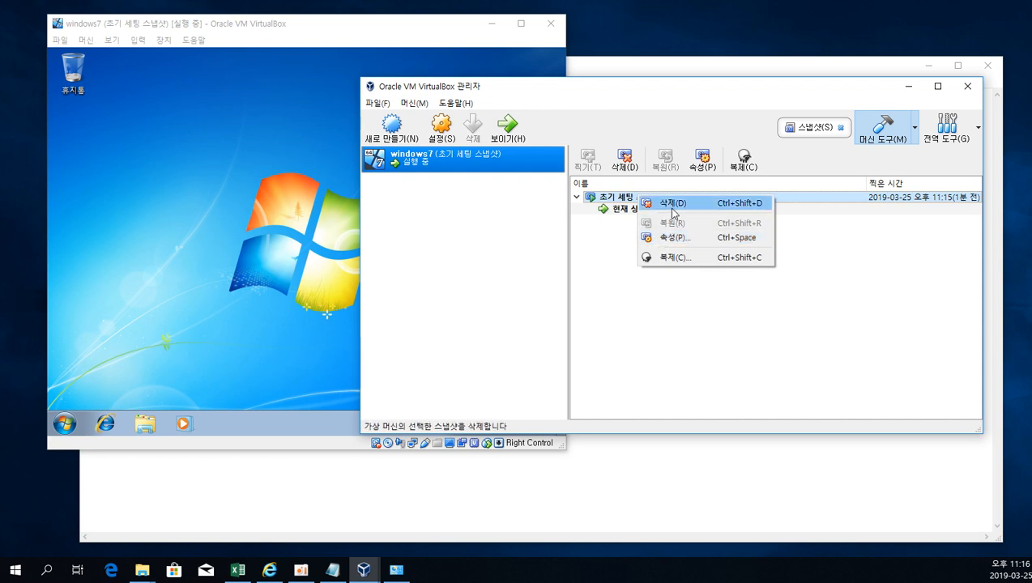
{"action": "left_click", "coordinate": [616, 266]}
{"action": "left_click", "coordinate": [247, 216]}
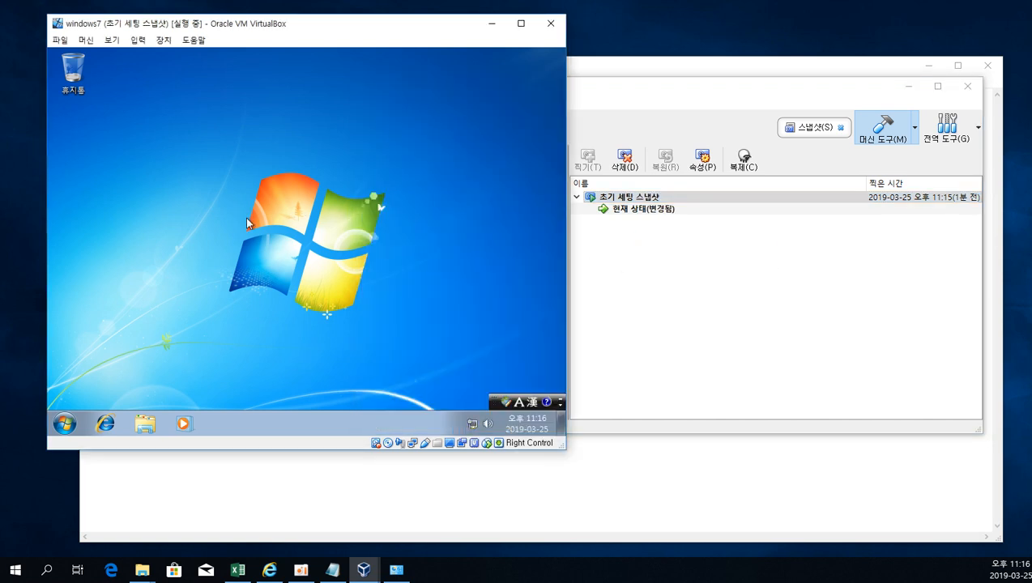
Shut down the virtual Windows 7 and bring the VirtualBox manager to the front.
{"action": "left_click", "coordinate": [721, 314]}
{"action": "left_click", "coordinate": [258, 288]}
{"action": "left_click", "coordinate": [65, 424]}
{"action": "left_click", "coordinate": [264, 392]}
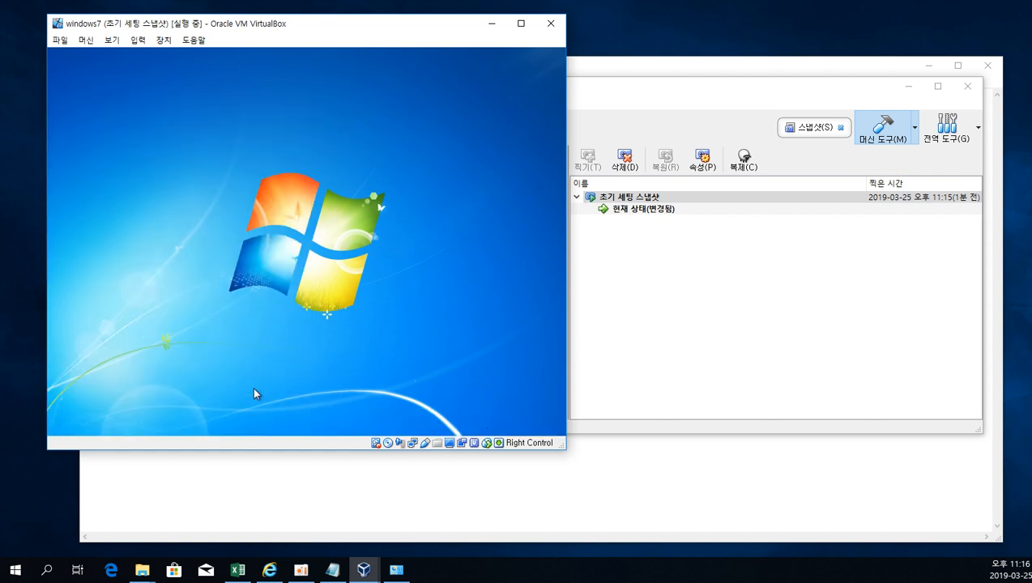
{"action": "left_click", "coordinate": [754, 281]}
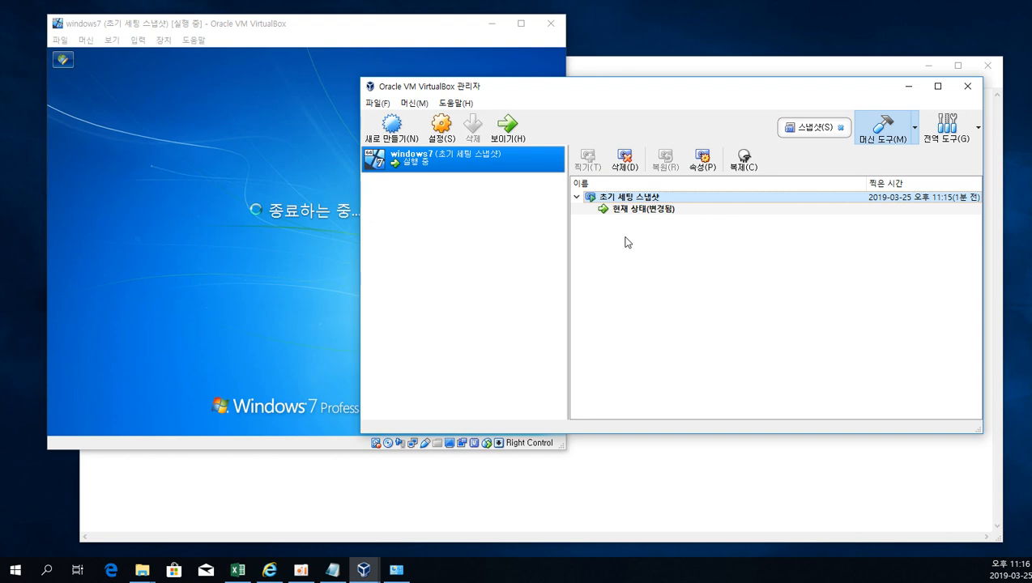
Restore windows7 to the 초기 세팅 스냅샷 snapshot without making a snapshot of the current state.
{"action": "right_click", "coordinate": [622, 198]}
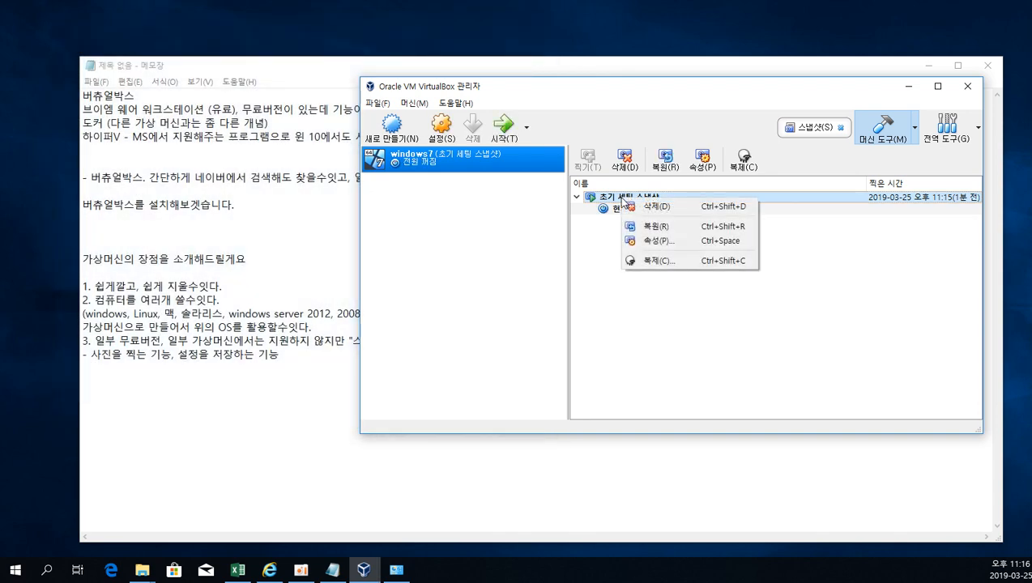
{"action": "left_click", "coordinate": [671, 230]}
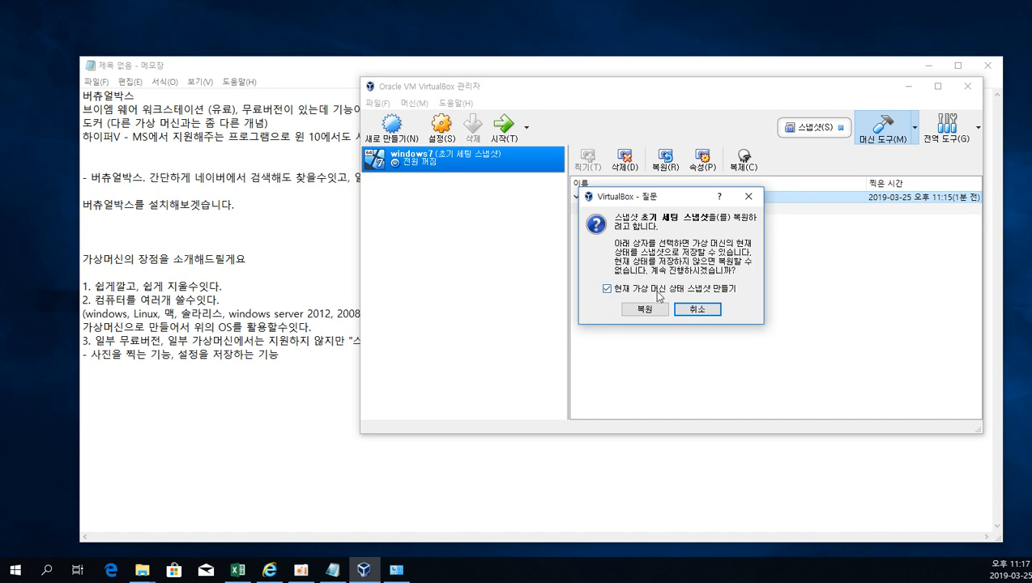
{"action": "left_click", "coordinate": [645, 310]}
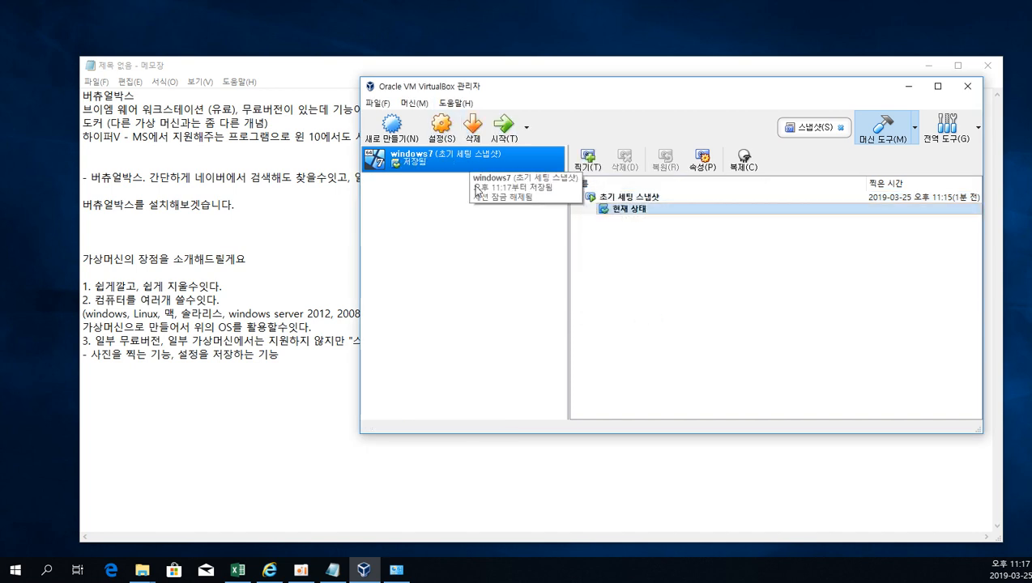
Start the restored windows7 machine and decline capturing the mouse and keyboard.
{"action": "left_click", "coordinate": [504, 125]}
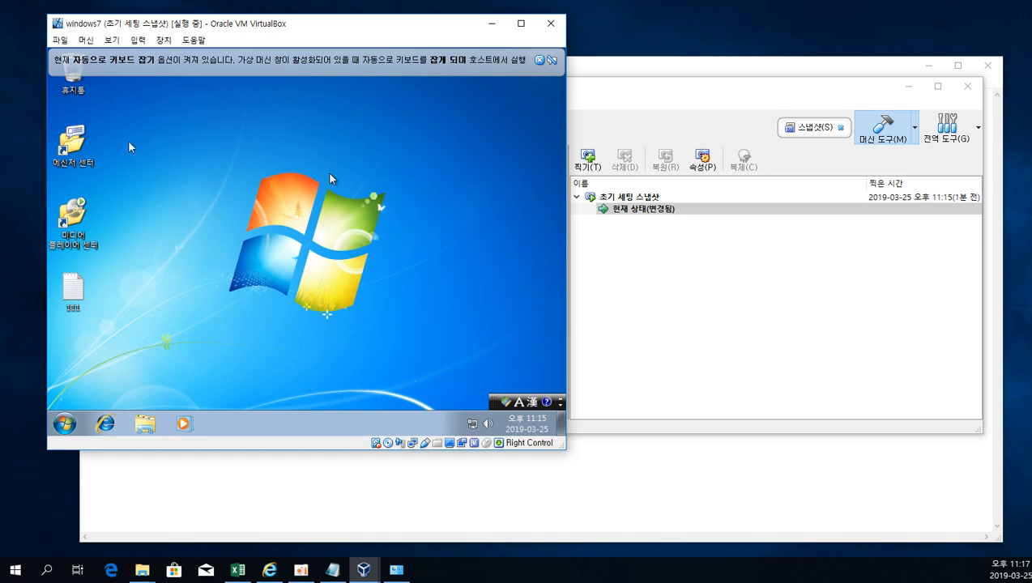
{"action": "left_click", "coordinate": [130, 143]}
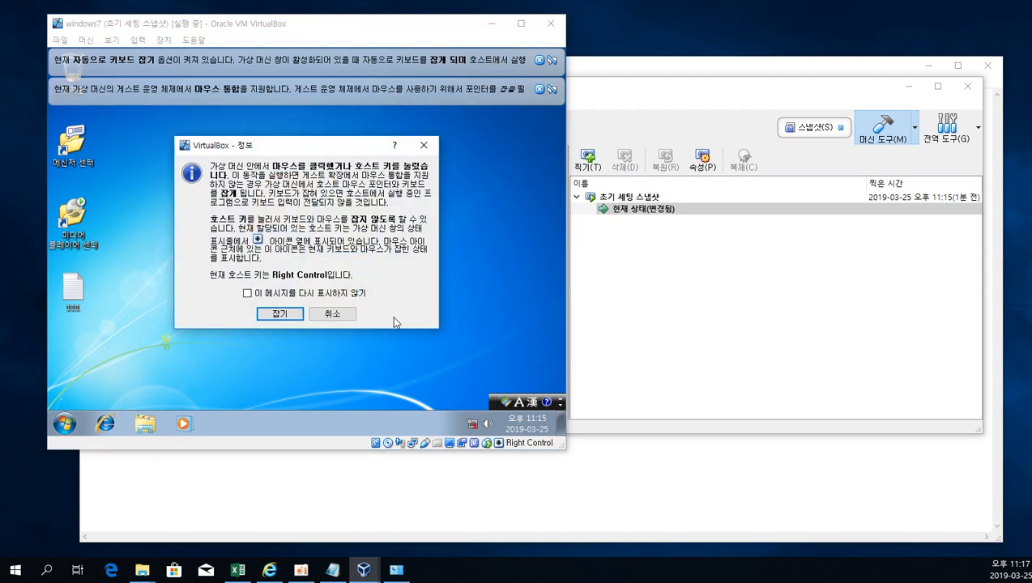
{"action": "left_click", "coordinate": [334, 316]}
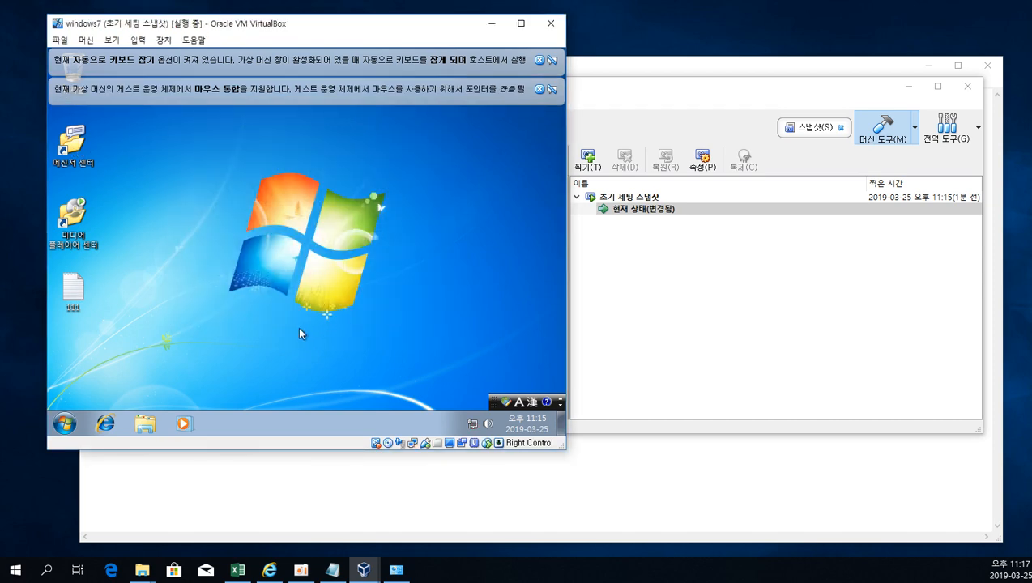
Check the contents of the restored note 111, close it, and dismiss the keyboard and mouse notices.
{"action": "double_click", "coordinate": [73, 287]}
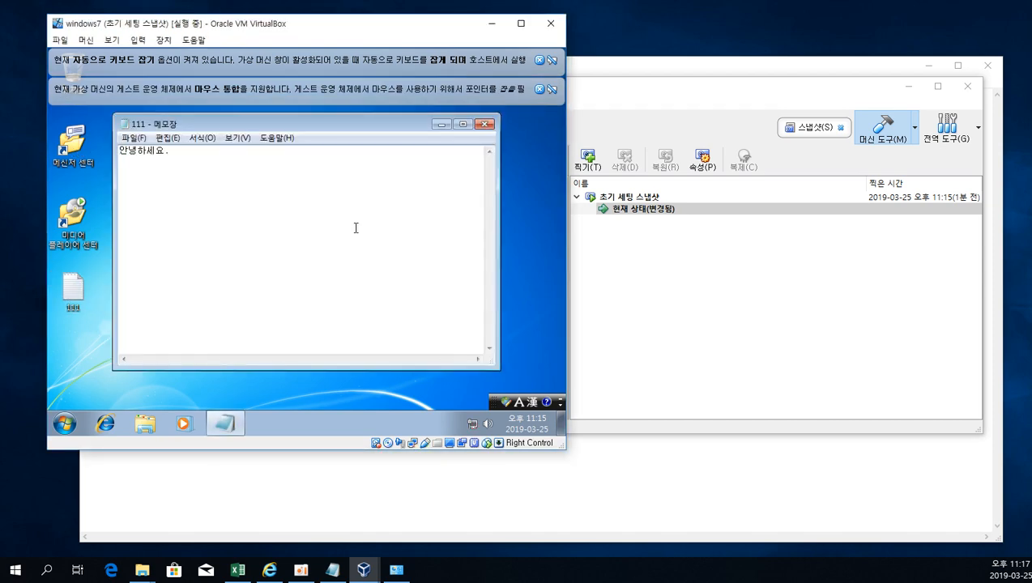
{"action": "left_click_drag", "start_coordinate": [334, 196], "coordinate": [48, 98]}
{"action": "left_click", "coordinate": [324, 206]}
{"action": "left_click", "coordinate": [487, 127]}
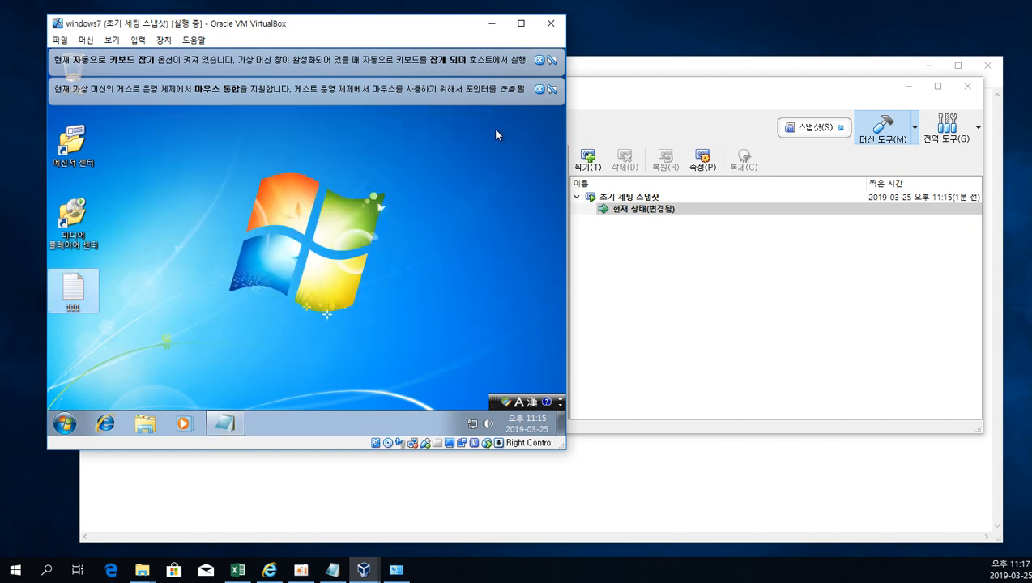
{"action": "left_click", "coordinate": [539, 88]}
{"action": "left_click", "coordinate": [536, 60]}
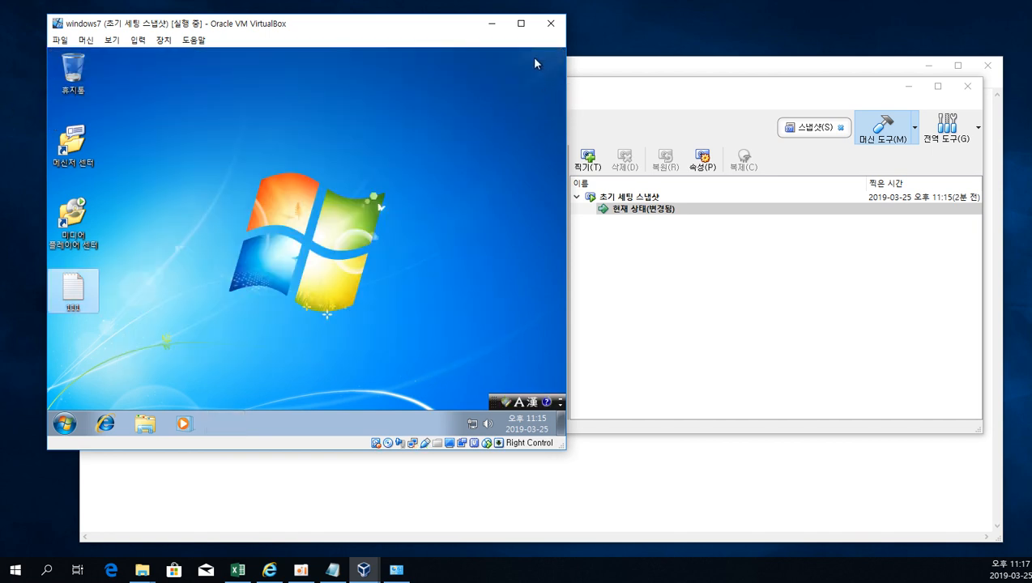
Move the windows7 virtual machine window toward the middle of the desktop and switch to the Notepad notes behind it.
{"action": "left_click", "coordinate": [529, 105]}
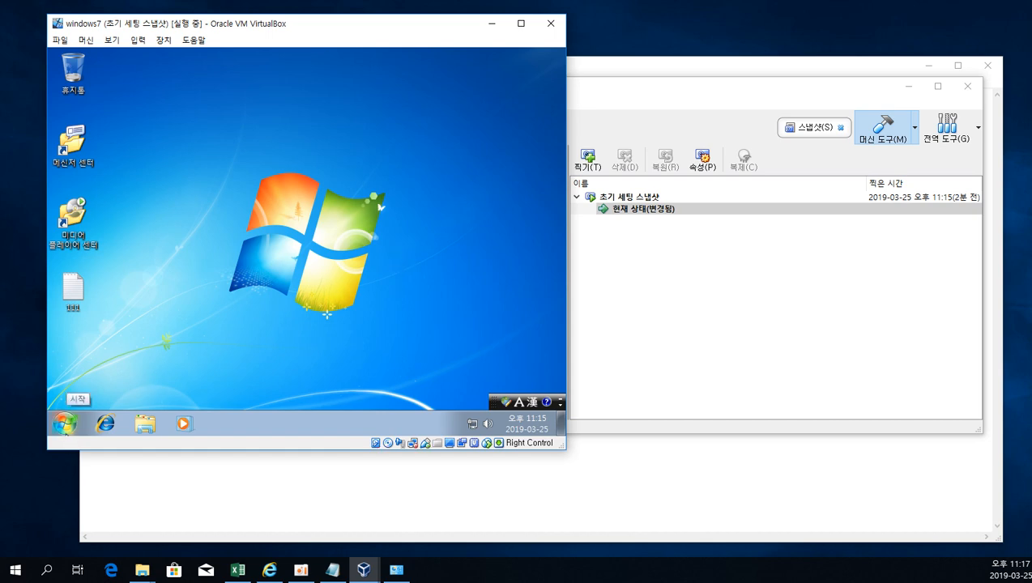
{"action": "left_click_drag", "start_coordinate": [222, 29], "coordinate": [427, 101]}
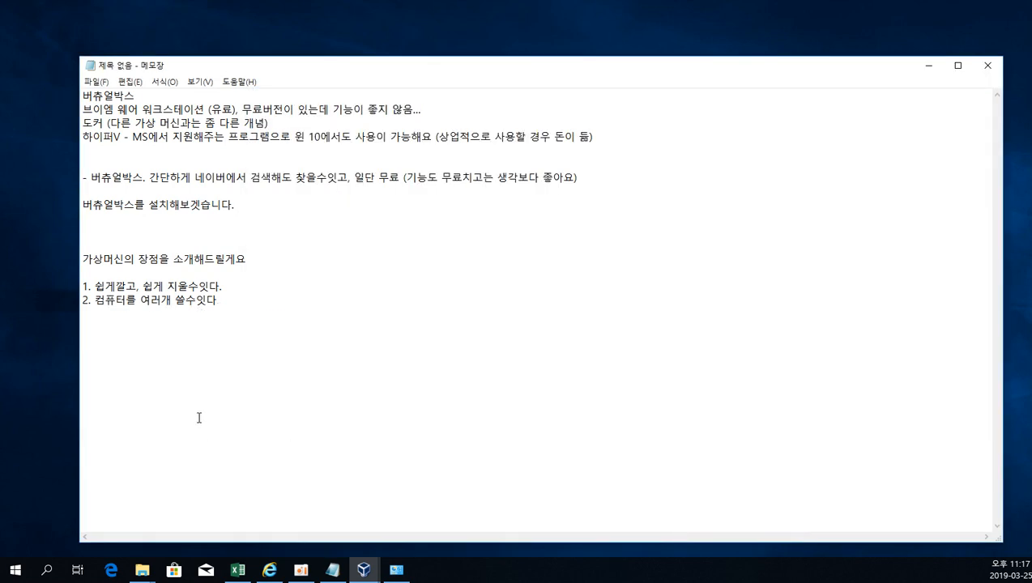
{"action": "left_click", "coordinate": [199, 417]}
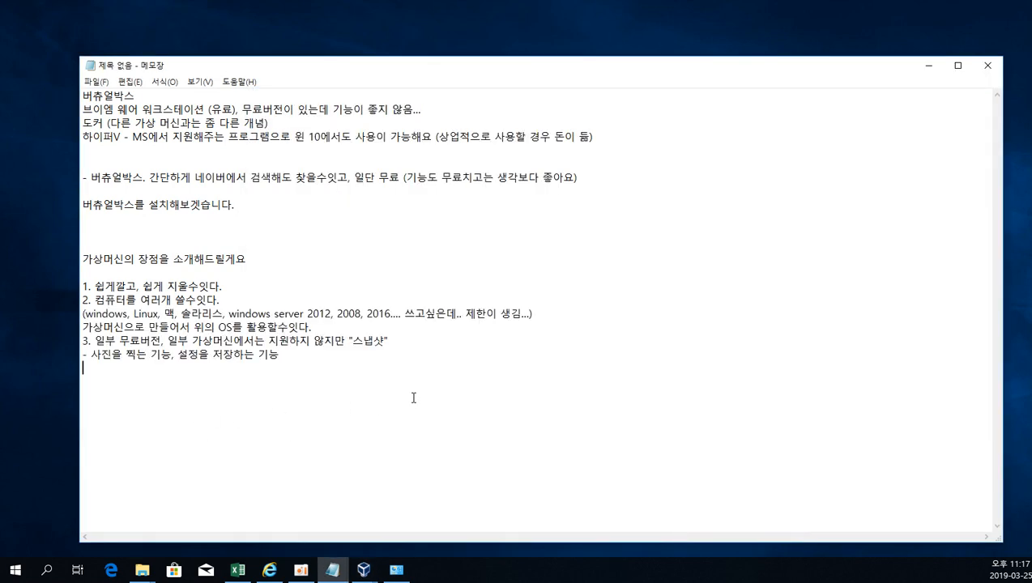
Add the sentence "버츄얼박스에 대한 좀더 디테일한 설정 및 기능에 대해서 알아보도록 하겠습니다." below the snapshot notes, after a blank line.
{"action": "type", "text": "버츄얼박스에 "}
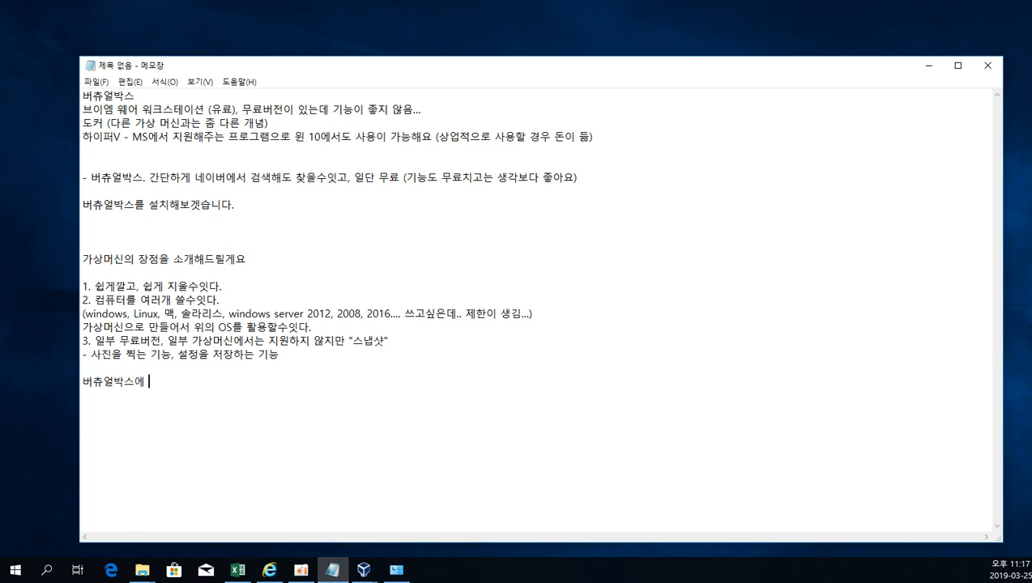
{"action": "type", "text": "대한 좀더 디테일한 설저"}
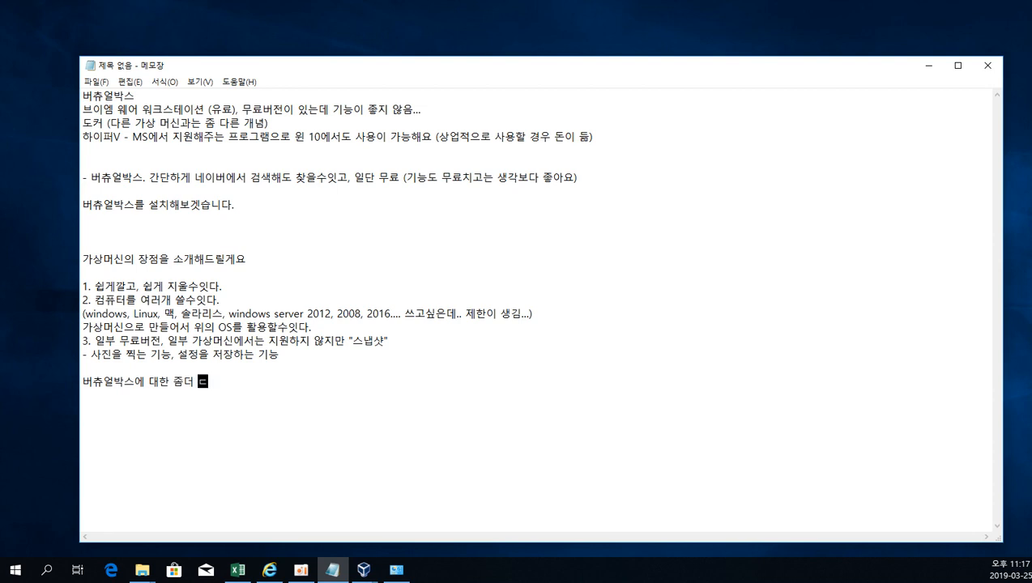
{"action": "type", "text": "정 및 기능"}
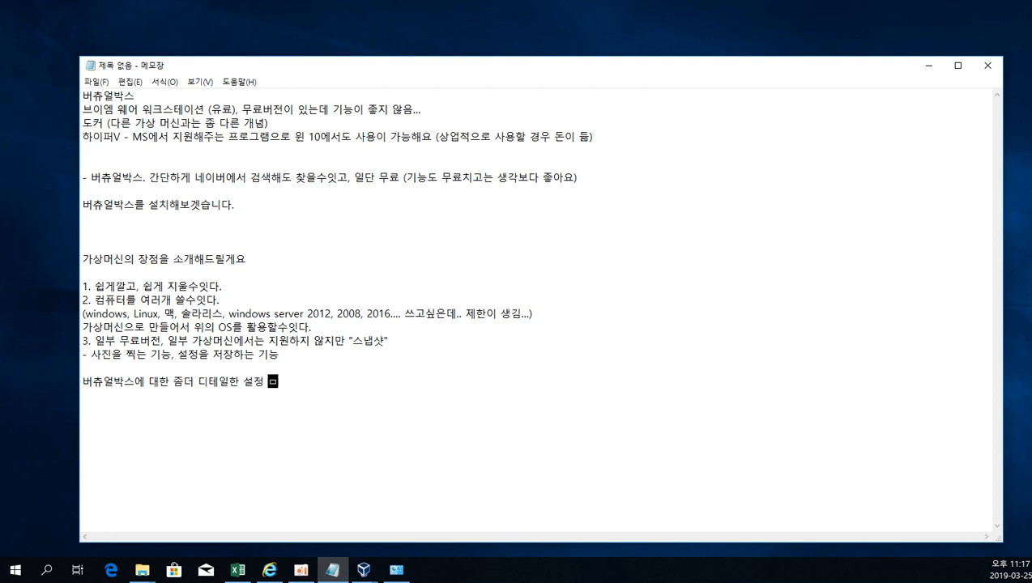
{"action": "type", "text": "에 대해서 알아보들"}
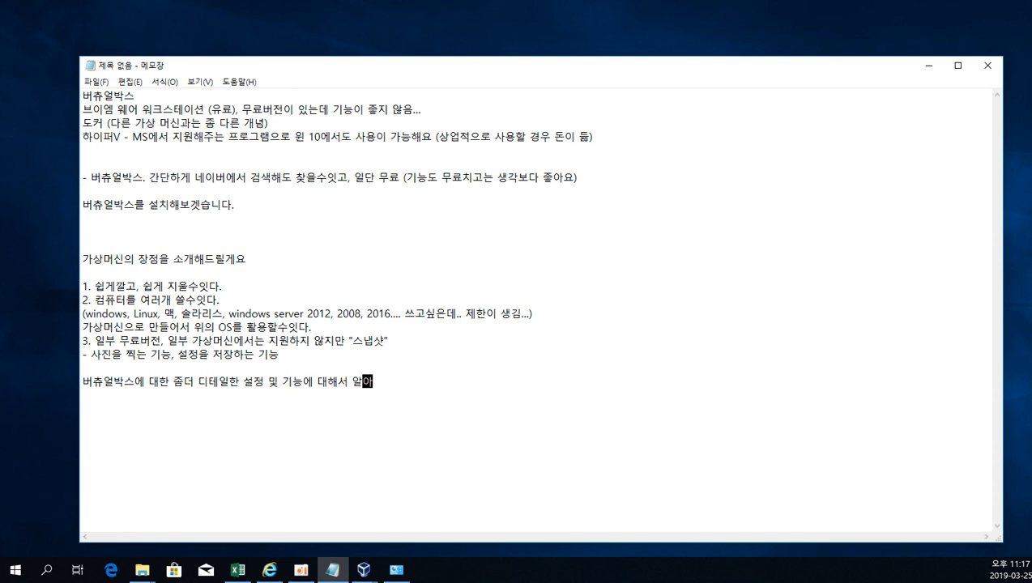
{"action": "type", "text": "하겠습니다."}
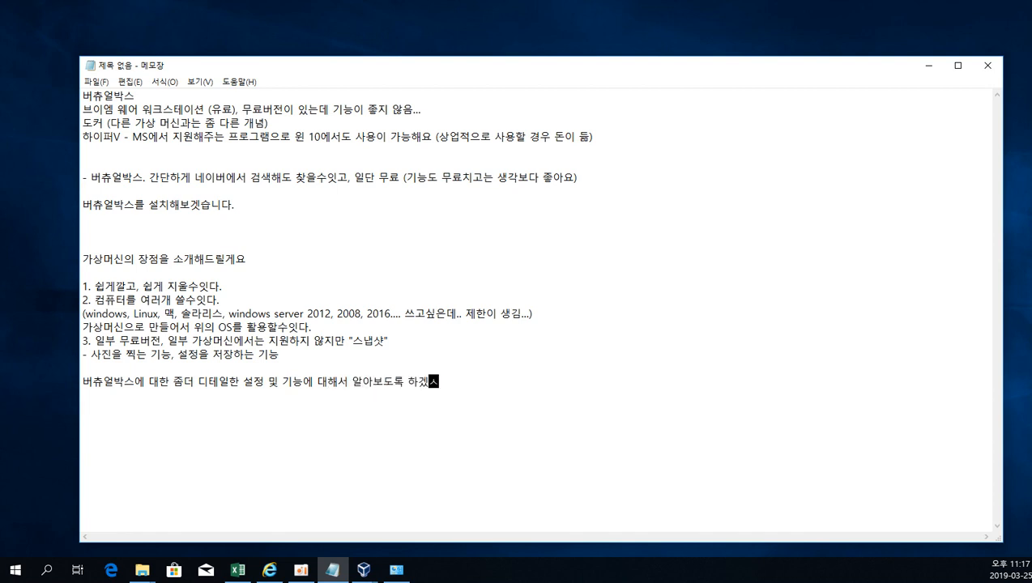
Insert three more blank lines between the snapshot notes and the new closing sentence.
{"action": "key", "text": "Up"}
{"action": "key", "text": "Return"}
{"action": "key", "text": "Return"}
{"action": "key", "text": "Return"}
{"action": "key", "text": "Up"}
{"action": "key", "text": "Up"}
{"action": "key", "text": "Up"}
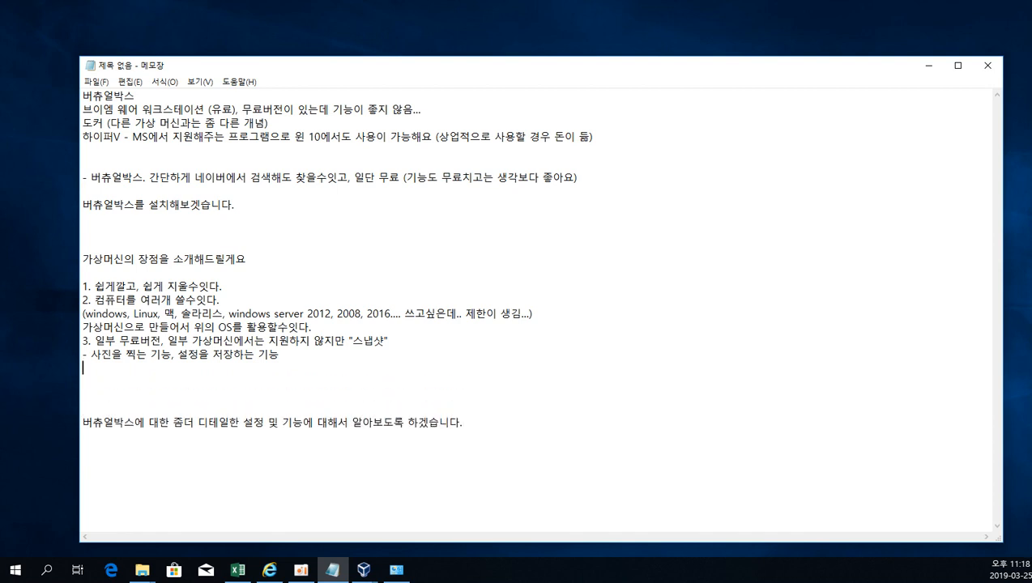
Add the line "시청해주셔서 감사합니다." below the closing sentence, separated by a blank line.
{"action": "key", "text": "Down"}
{"action": "key", "text": "Down"}
{"action": "key", "text": "Down"}
{"action": "key", "text": "Down"}
{"action": "key", "text": "Return"}
{"action": "key", "text": "Return"}
{"action": "type", "text": "시청해주셔서 감사합니다."}
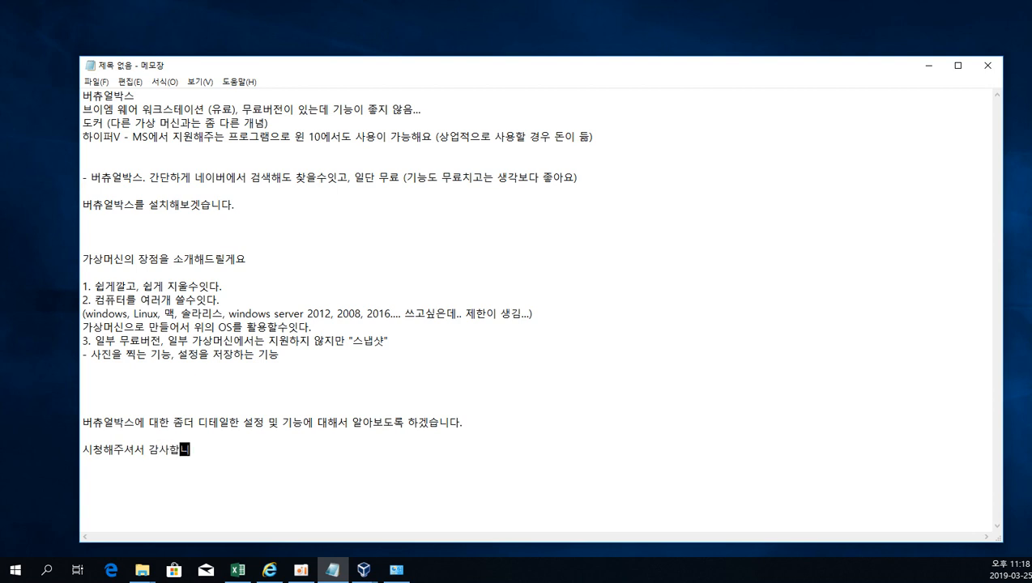